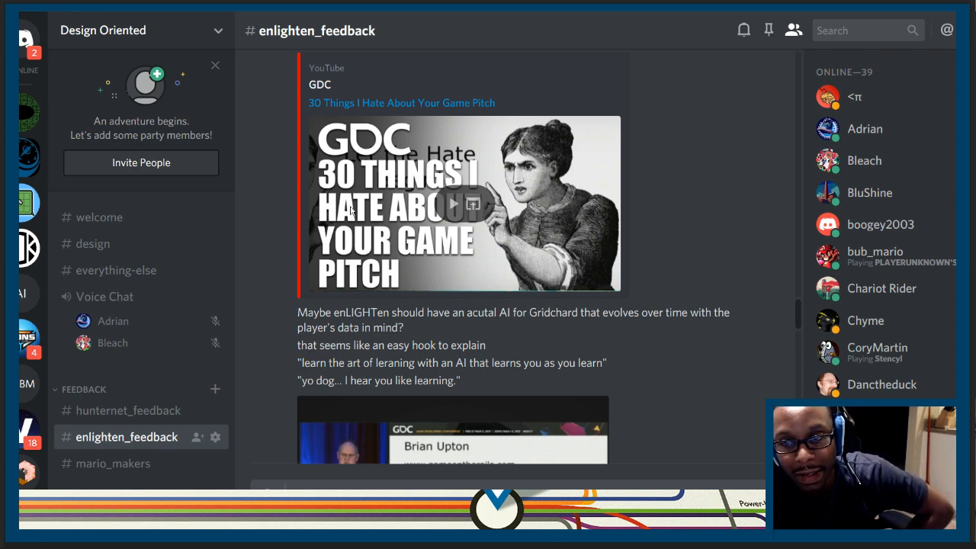
pyautogui.scroll(3, 507, 296)
pyautogui.moveTo(534, 143)
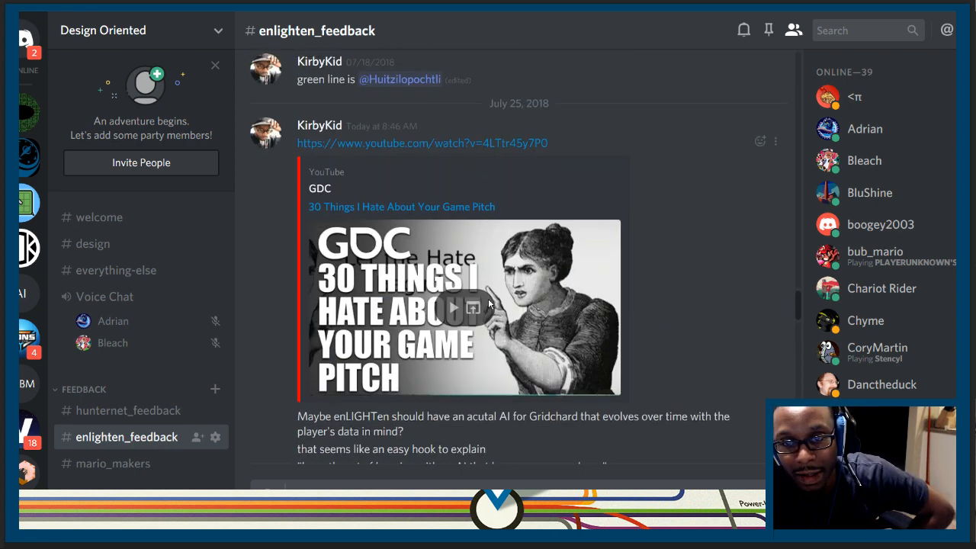
pyautogui.scroll(2, 337, 216)
pyautogui.scroll(-2, 295, 257)
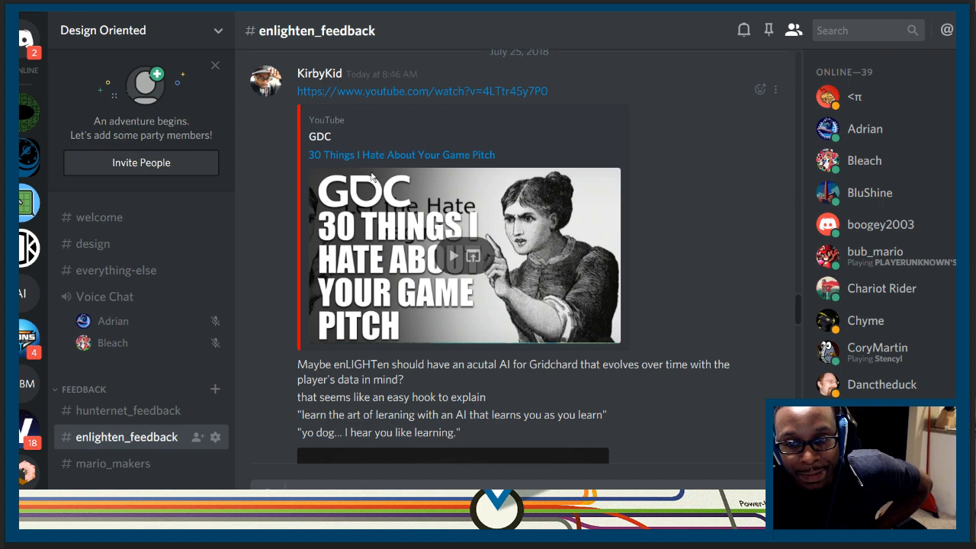
pyautogui.scroll(-3, 408, 196)
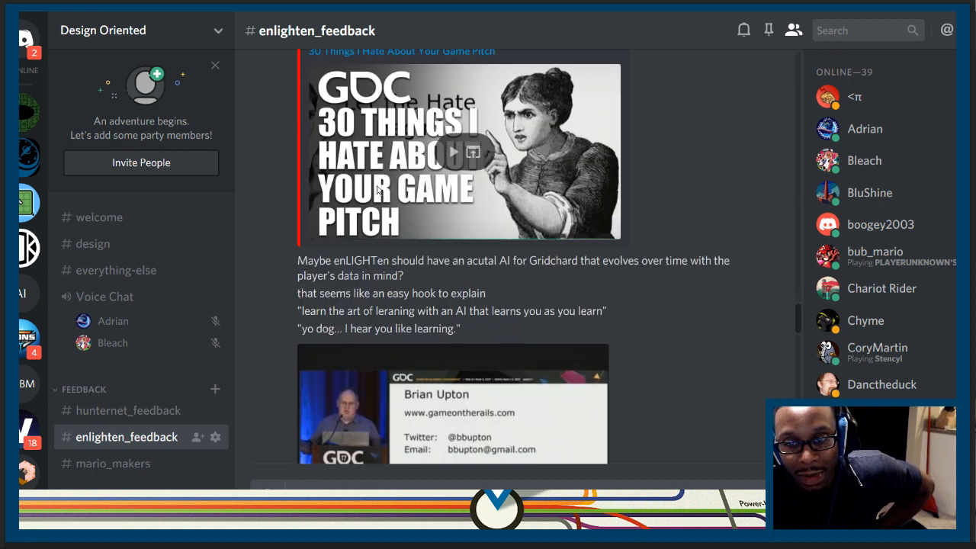
pyautogui.scroll(-2, 451, 229)
pyautogui.scroll(-2, 434, 206)
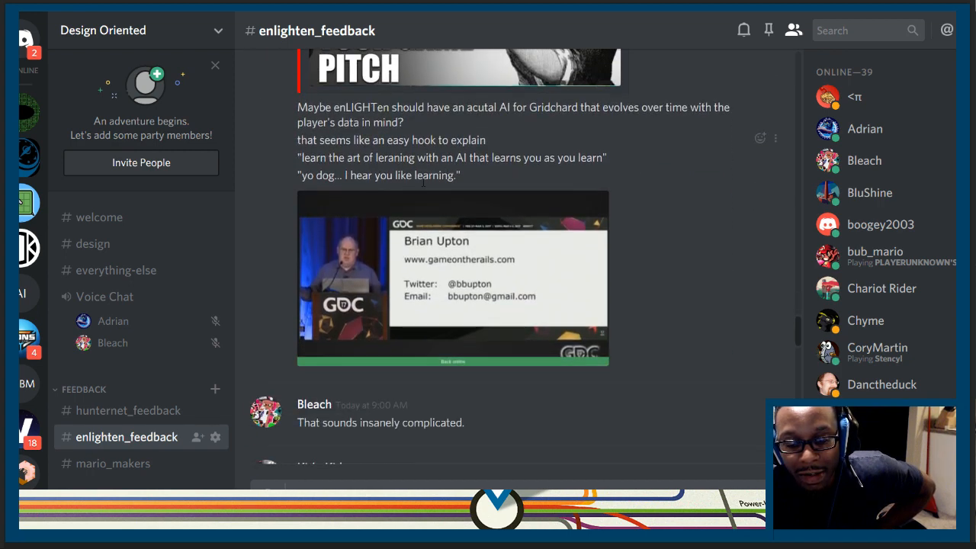
pyautogui.scroll(-2, 427, 191)
pyautogui.scroll(-2, 421, 182)
pyautogui.scroll(-5, 422, 181)
pyautogui.scroll(-3, 422, 181)
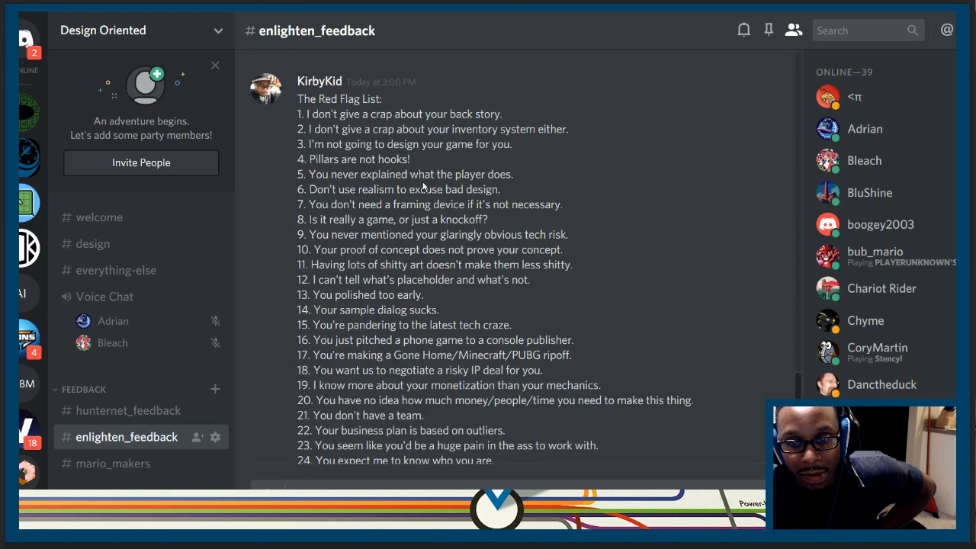
pyautogui.scroll(-1, 421, 181)
pyautogui.moveTo(331, 111); pyautogui.dragTo(364, 125)
# - Select the first red flag item in KirbyKid's Red Flag List
pyautogui.click(510, 114)
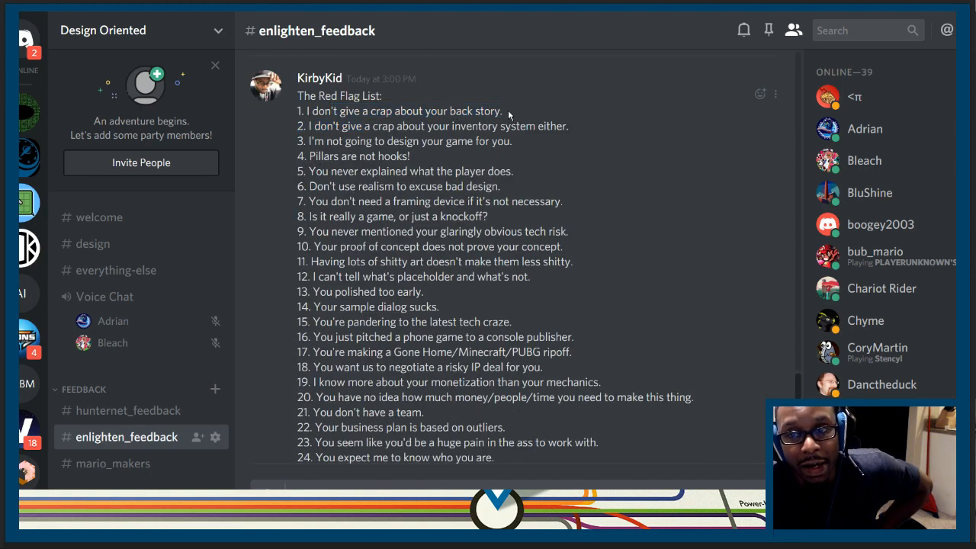
pyautogui.moveTo(507, 111); pyautogui.dragTo(296, 111)
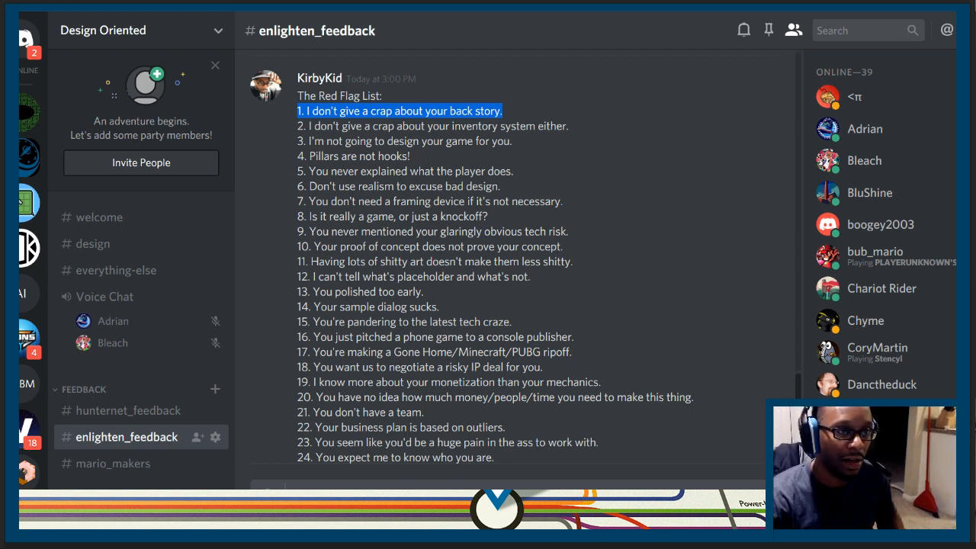
pyautogui.hotkey('alt', 'Tab')
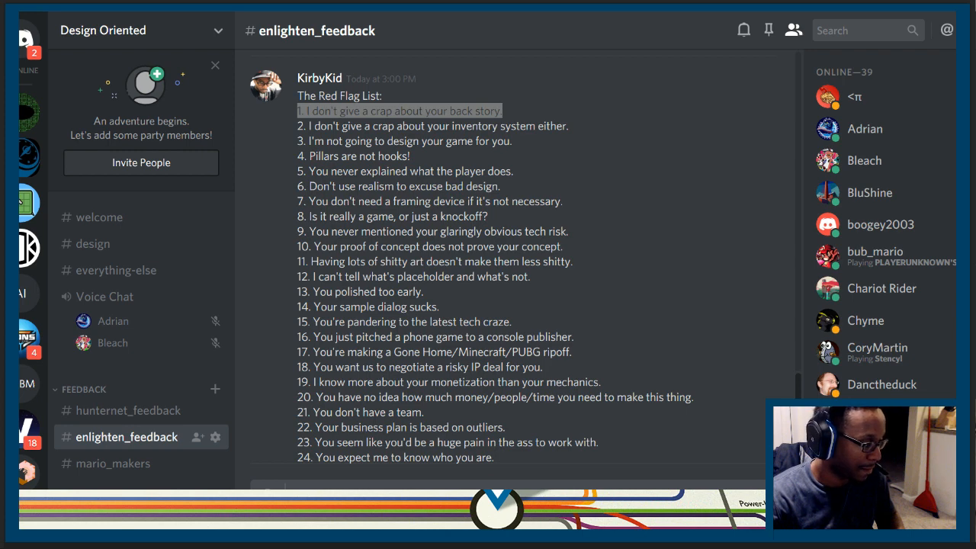
pyautogui.hotkey('alt', 'Tab')
pyautogui.moveTo(90, 176); pyautogui.dragTo(0, 176)
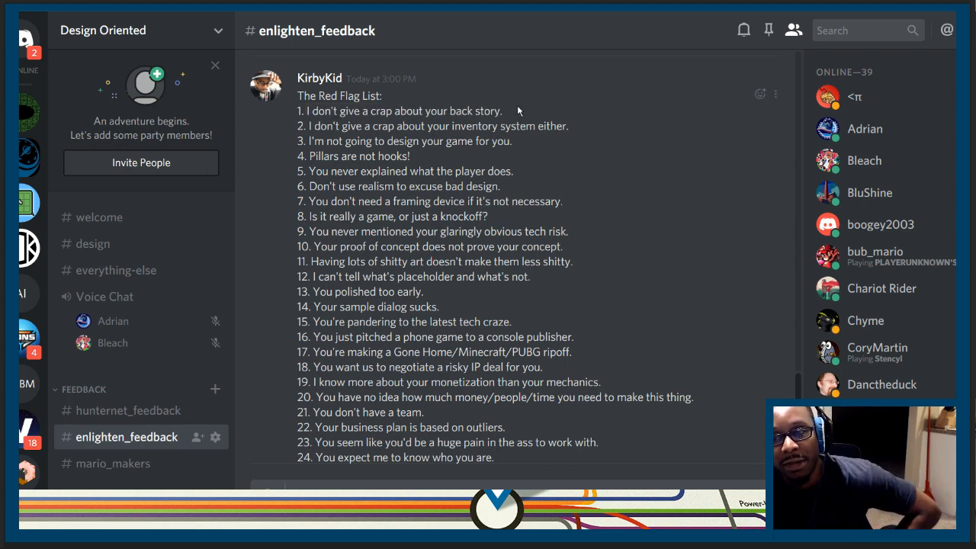
pyautogui.moveTo(497, 111); pyautogui.dragTo(291, 116)
pyautogui.press('Escape')
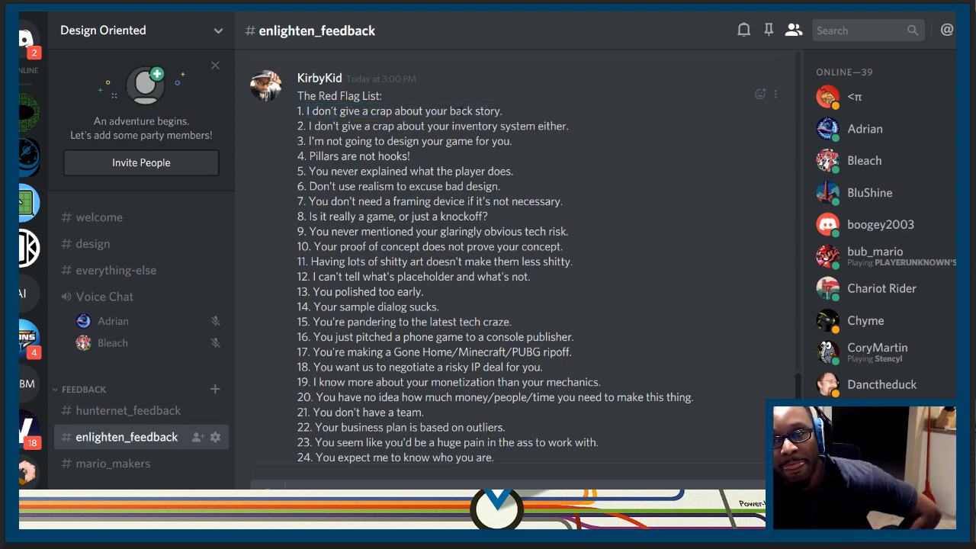
pyautogui.moveTo(507, 115); pyautogui.dragTo(297, 111)
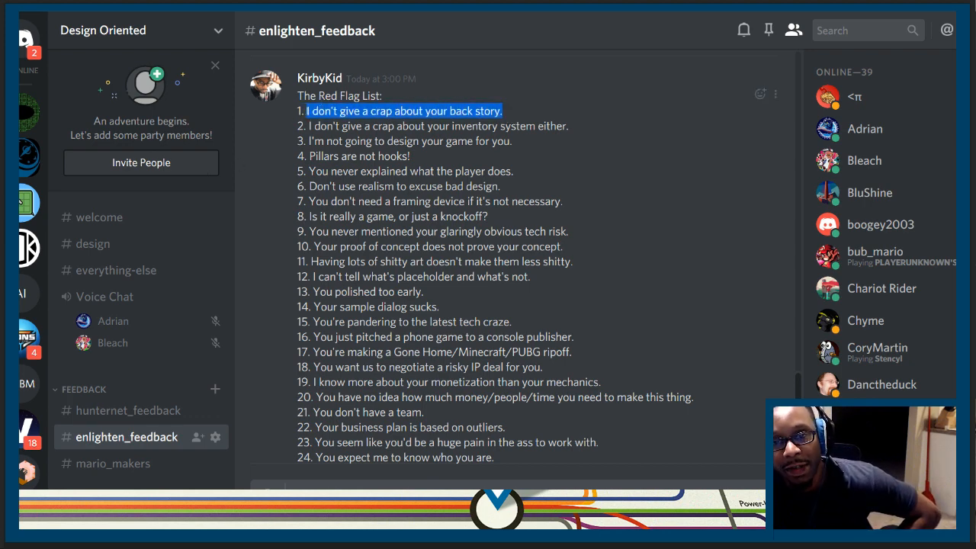
pyautogui.click(503, 112)
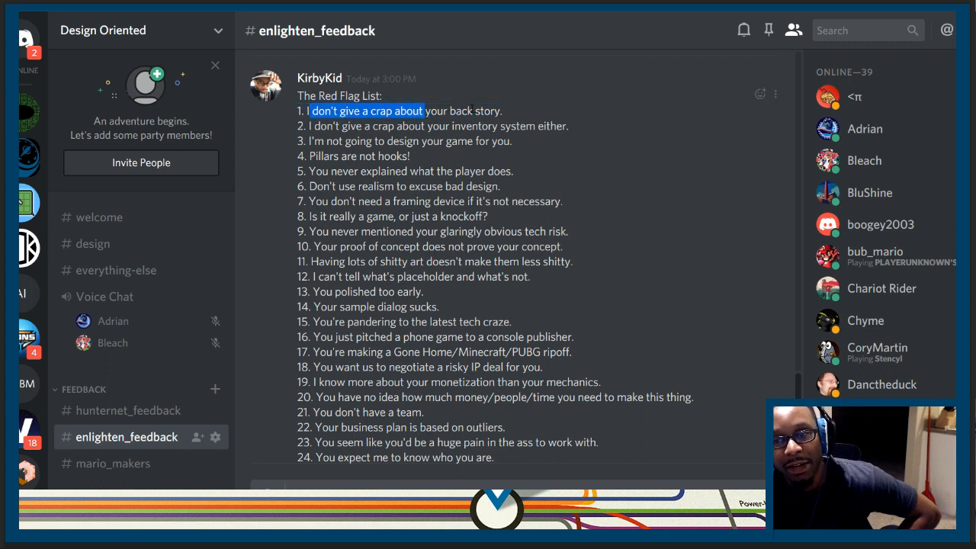
pyautogui.moveTo(504, 111); pyautogui.dragTo(288, 115)
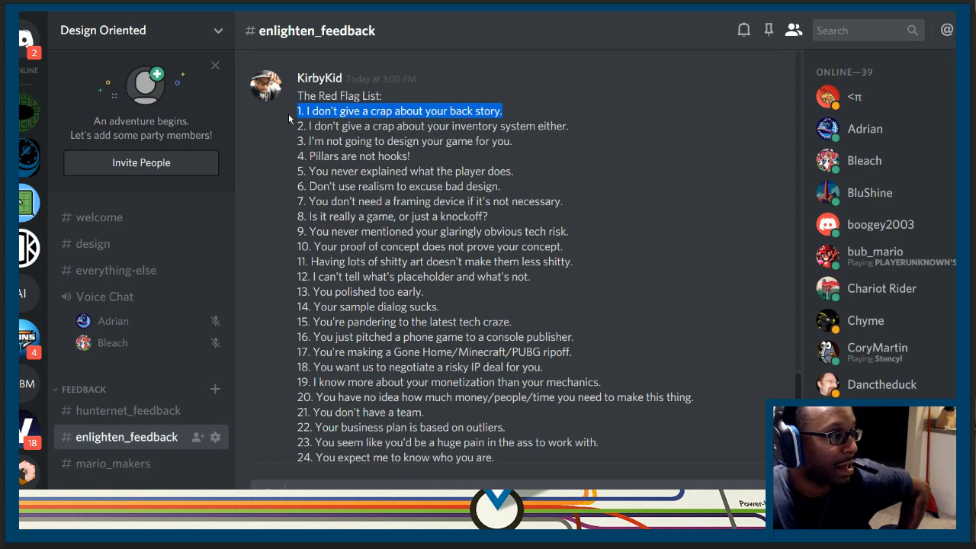
pyautogui.click(424, 76)
pyautogui.moveTo(503, 112); pyautogui.dragTo(297, 111)
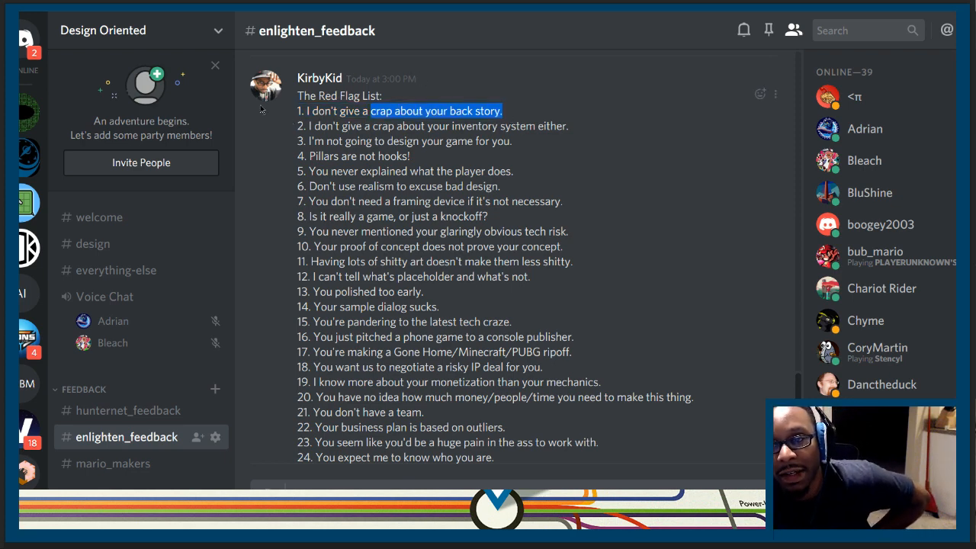
pyautogui.click(577, 129)
pyautogui.moveTo(569, 128); pyautogui.dragTo(295, 128)
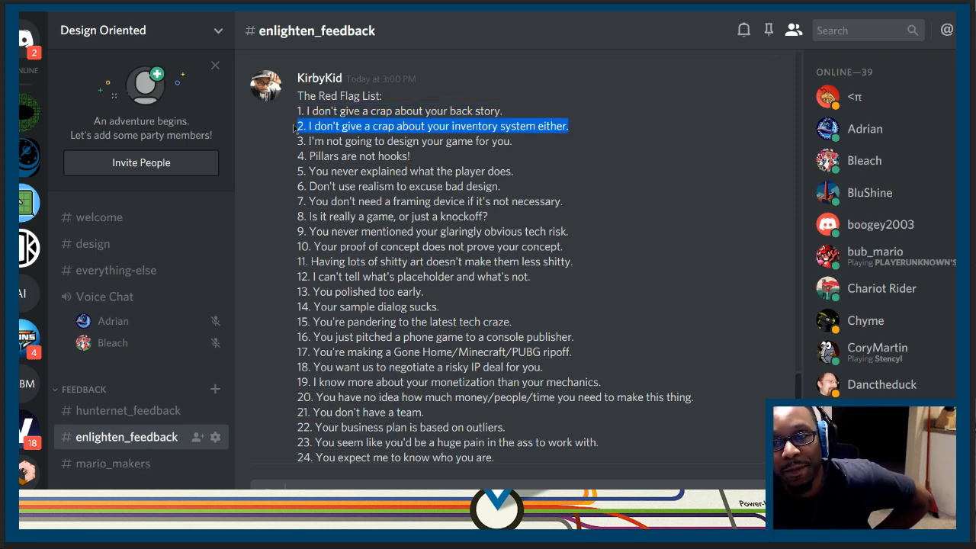
pyautogui.click(576, 131)
pyautogui.moveTo(569, 128); pyautogui.dragTo(306, 128)
pyautogui.click(316, 144)
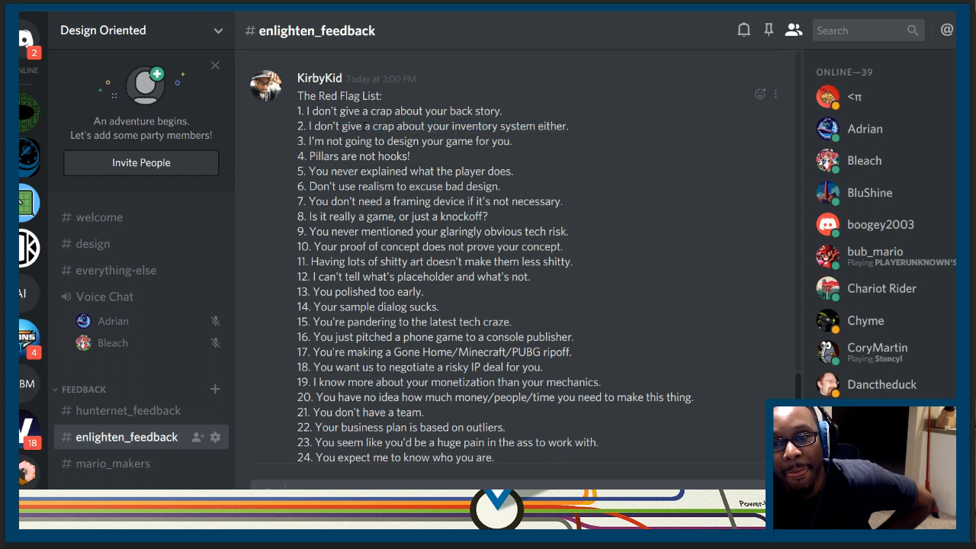
pyautogui.moveTo(513, 143); pyautogui.dragTo(282, 142)
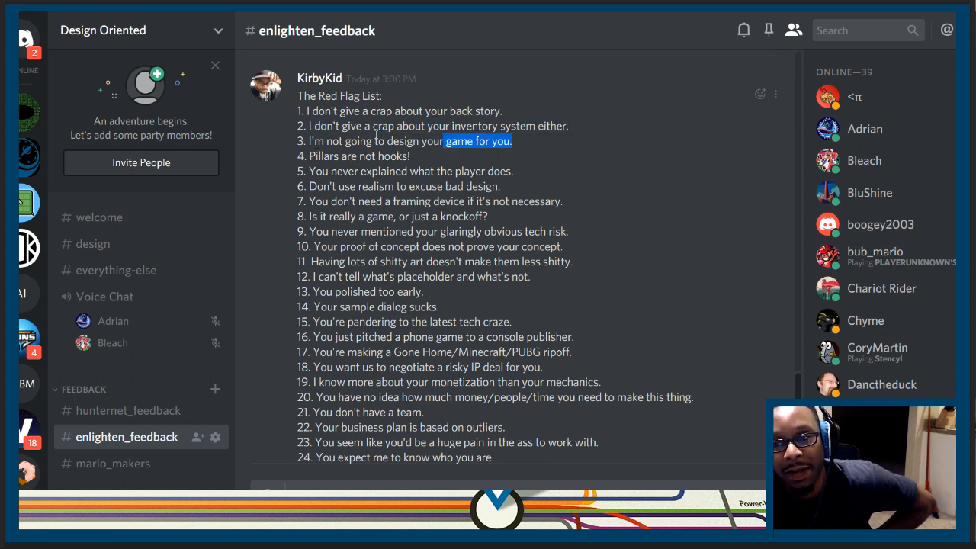
pyautogui.click(521, 144)
pyautogui.moveTo(411, 156); pyautogui.dragTo(347, 142)
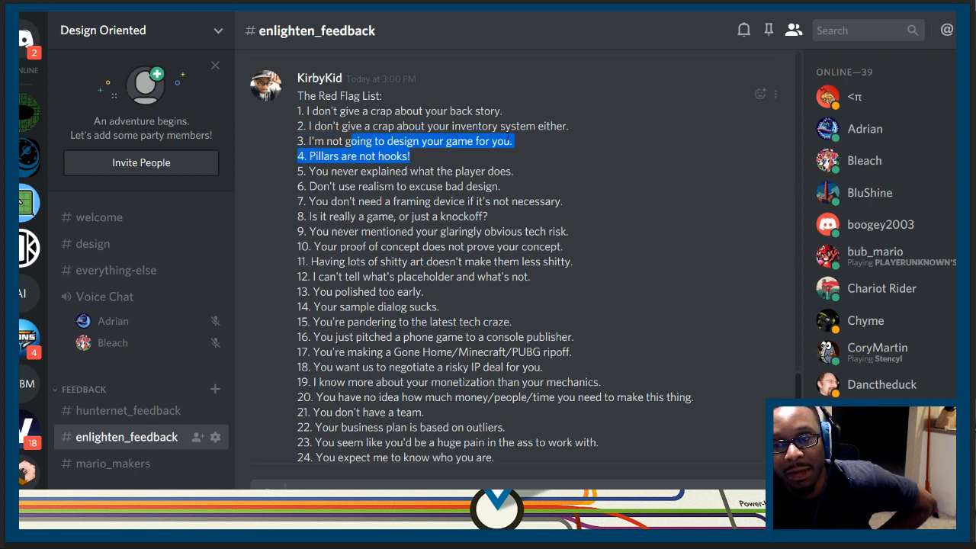
pyautogui.click(521, 144)
pyautogui.moveTo(474, 143); pyautogui.dragTo(309, 126)
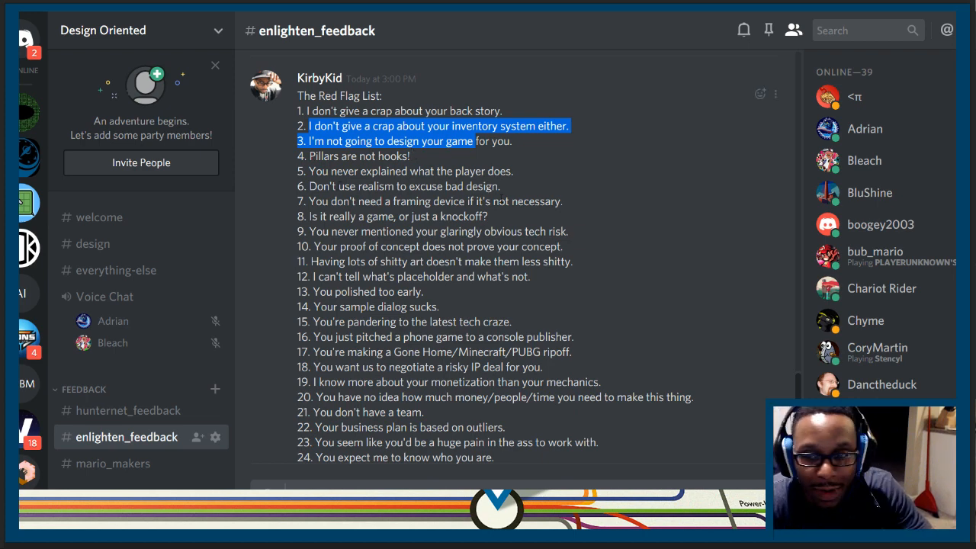
pyautogui.click(455, 155)
pyautogui.moveTo(417, 141); pyautogui.dragTo(369, 141)
pyautogui.click(412, 146)
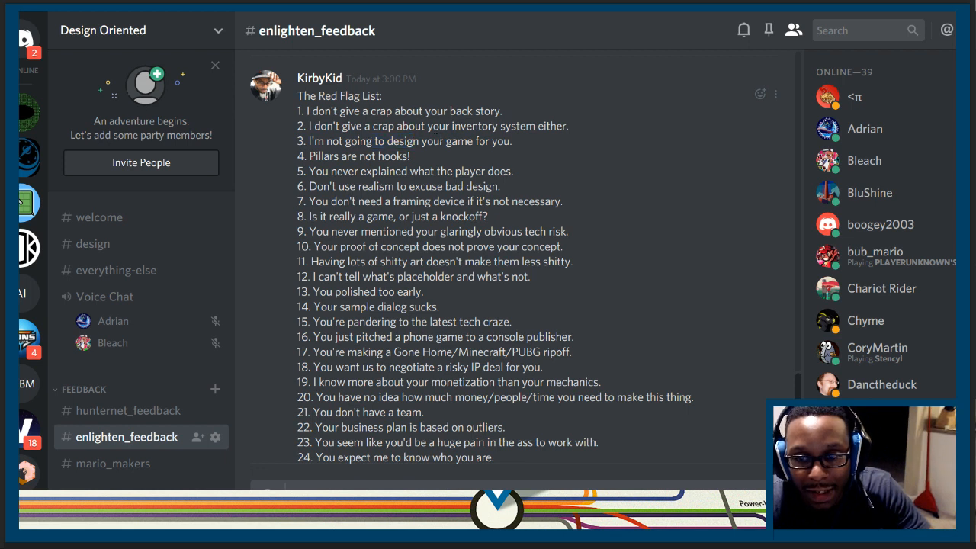
pyautogui.moveTo(446, 141); pyautogui.dragTo(354, 141)
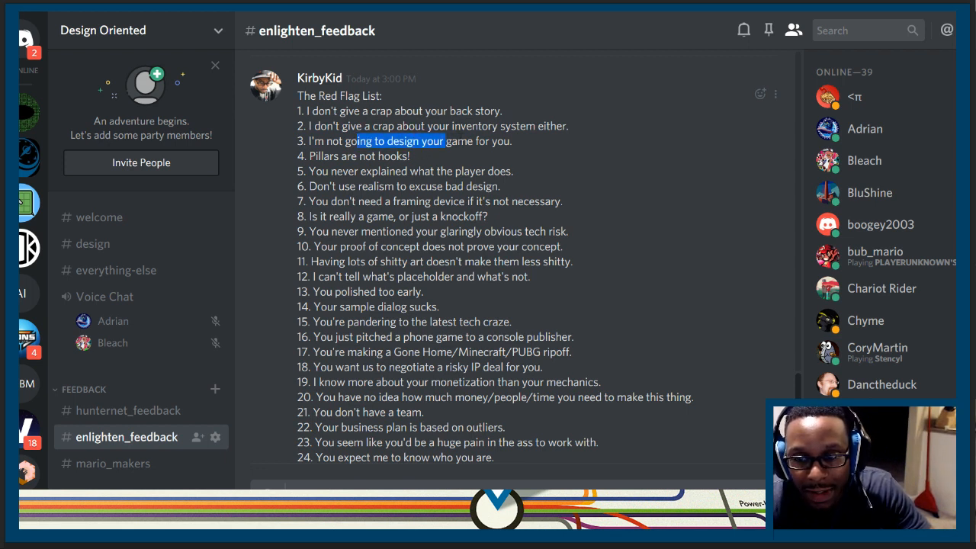
pyautogui.moveTo(458, 141)
pyautogui.mouseDown()
pyautogui.moveTo(357, 156)
pyautogui.moveTo(421, 141)
pyautogui.moveTo(513, 142)
pyautogui.mouseUp()
pyautogui.moveTo(334, 156); pyautogui.dragTo(309, 141)
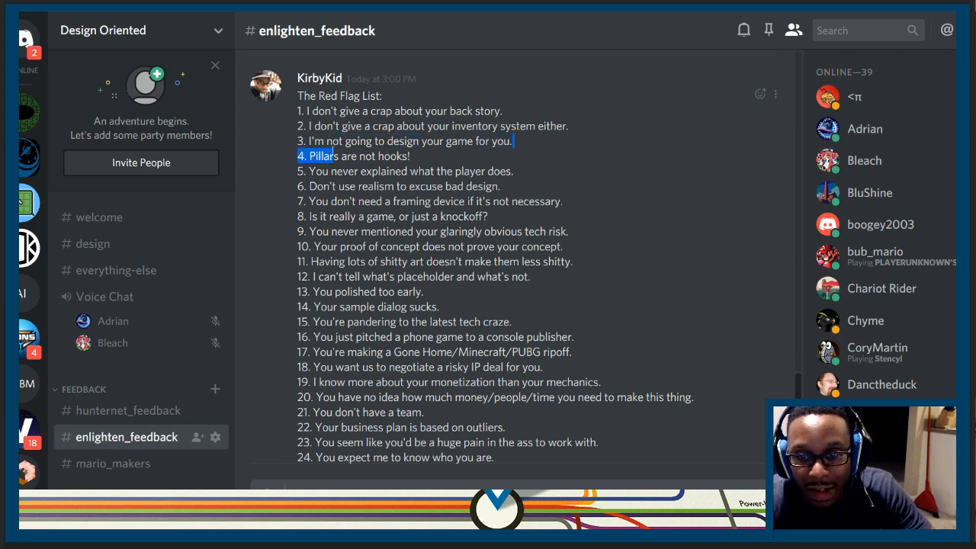
pyautogui.click(357, 187)
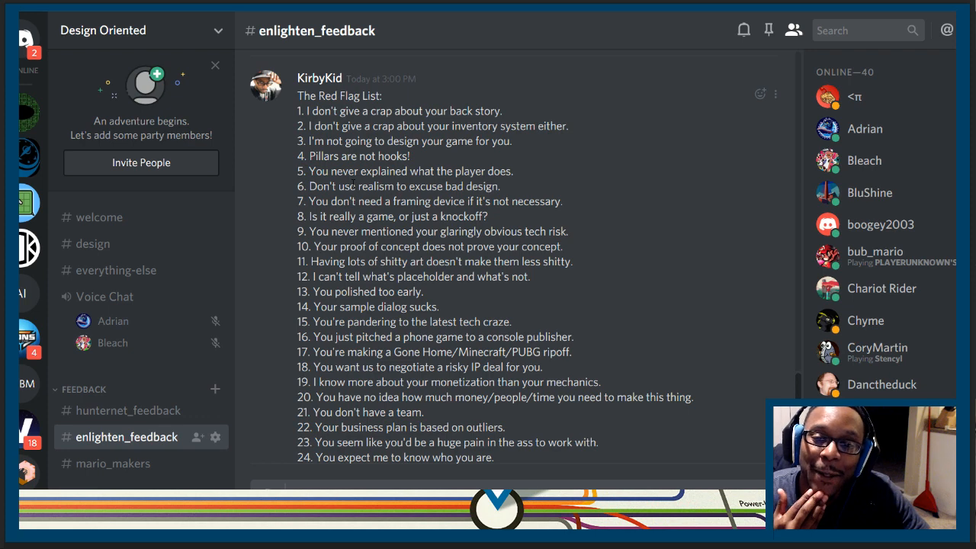
pyautogui.moveTo(410, 156)
pyautogui.mouseDown()
pyautogui.moveTo(345, 141)
pyautogui.moveTo(323, 157)
pyautogui.mouseUp()
pyautogui.click(373, 156)
pyautogui.doubleClick(373, 157)
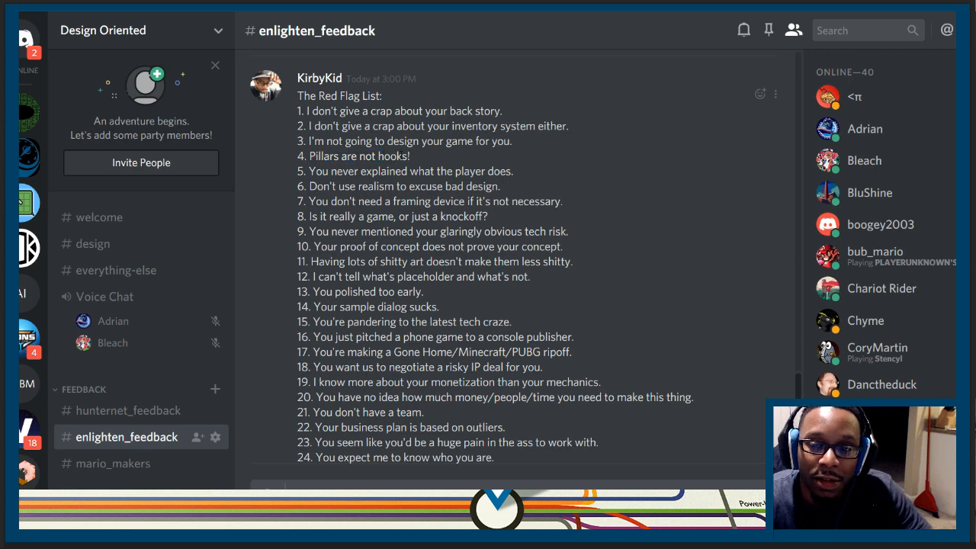
pyautogui.moveTo(406, 156); pyautogui.dragTo(341, 156)
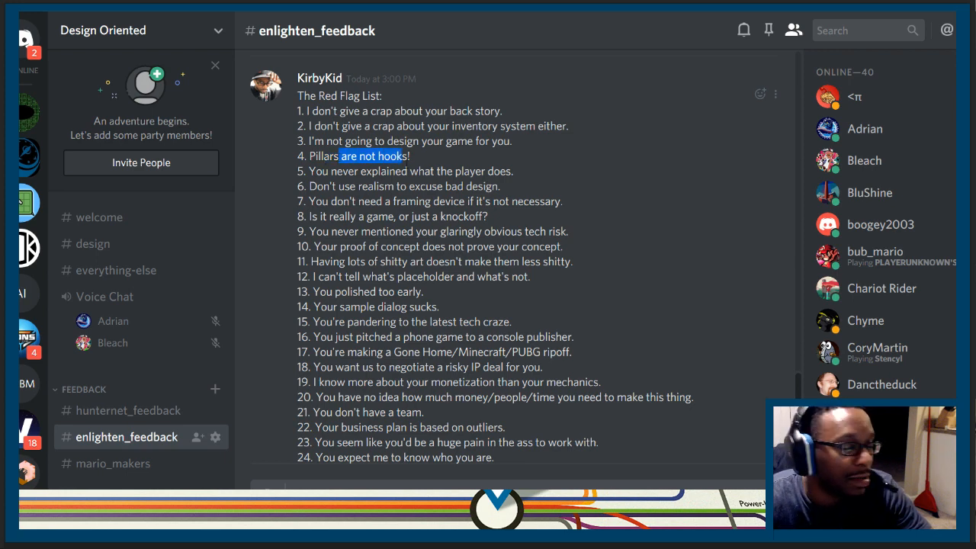
pyautogui.moveTo(322, 156); pyautogui.dragTo(351, 157)
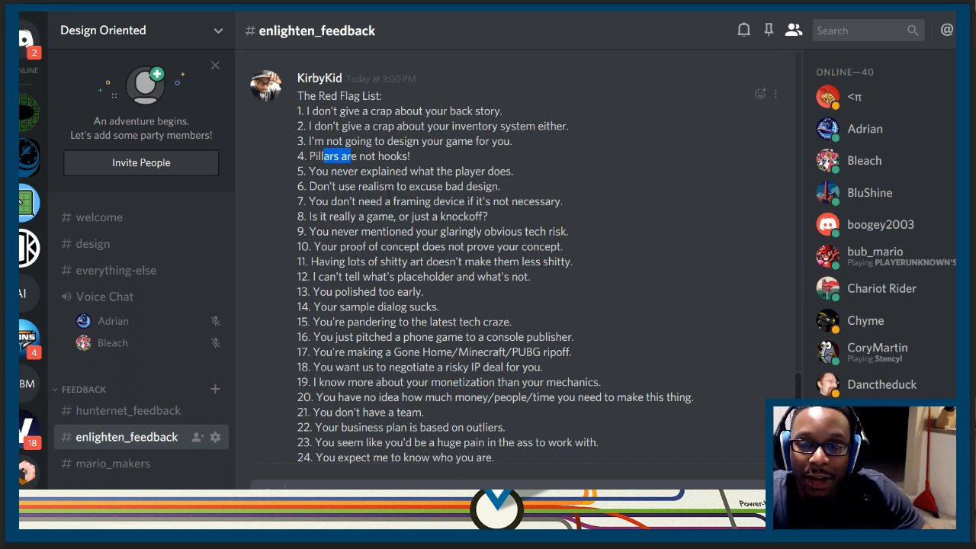
pyautogui.moveTo(350, 171); pyautogui.dragTo(500, 171)
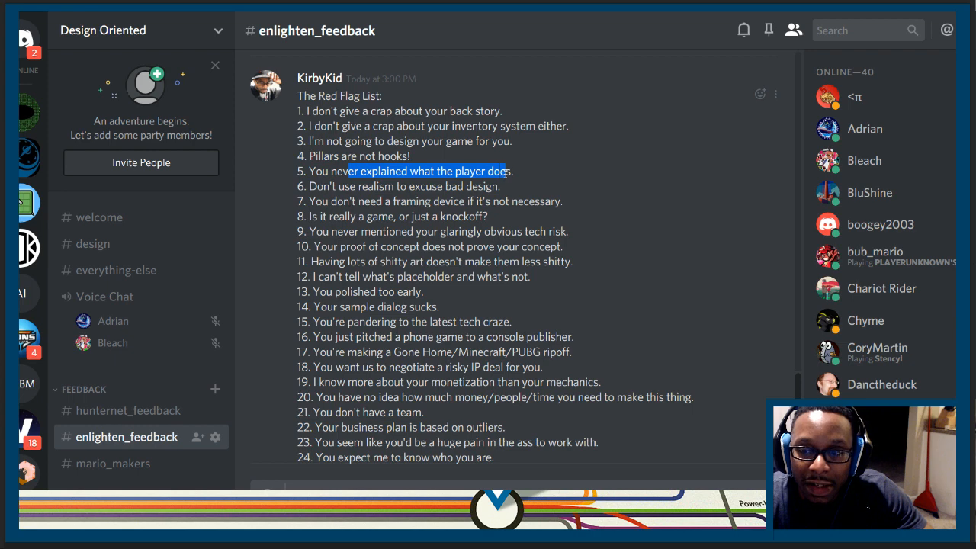
pyautogui.moveTo(331, 171); pyautogui.dragTo(418, 171)
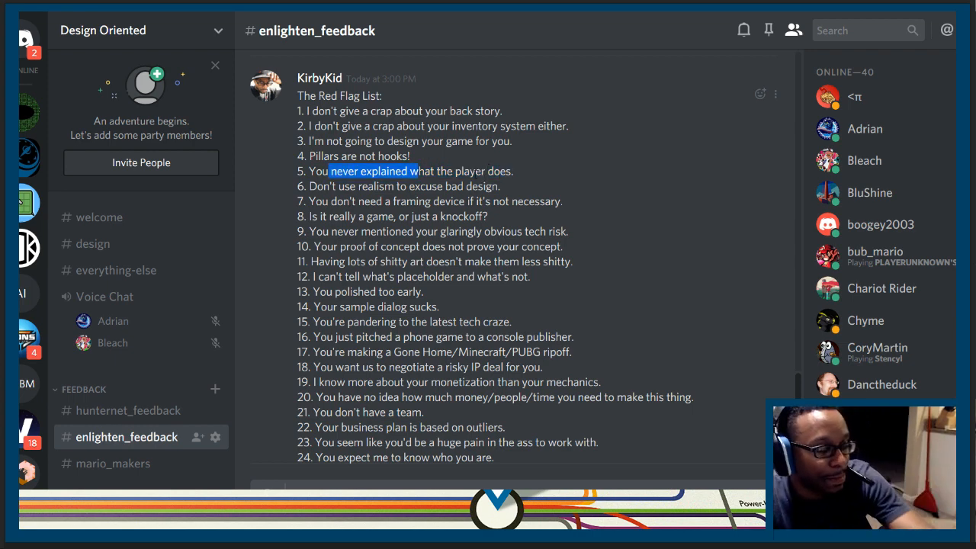
pyautogui.moveTo(398, 170); pyautogui.dragTo(483, 171)
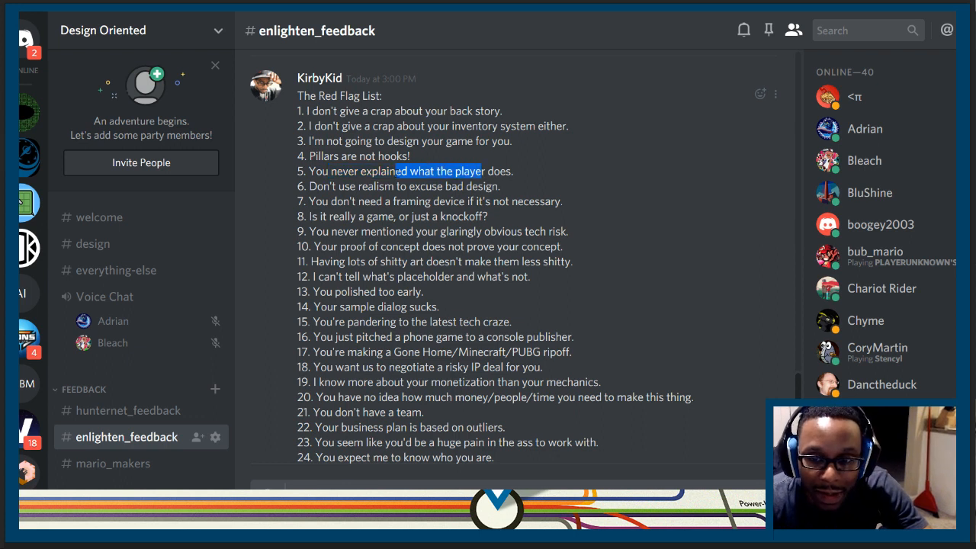
pyautogui.moveTo(378, 156); pyautogui.dragTo(344, 172)
pyautogui.moveTo(463, 171); pyautogui.dragTo(372, 171)
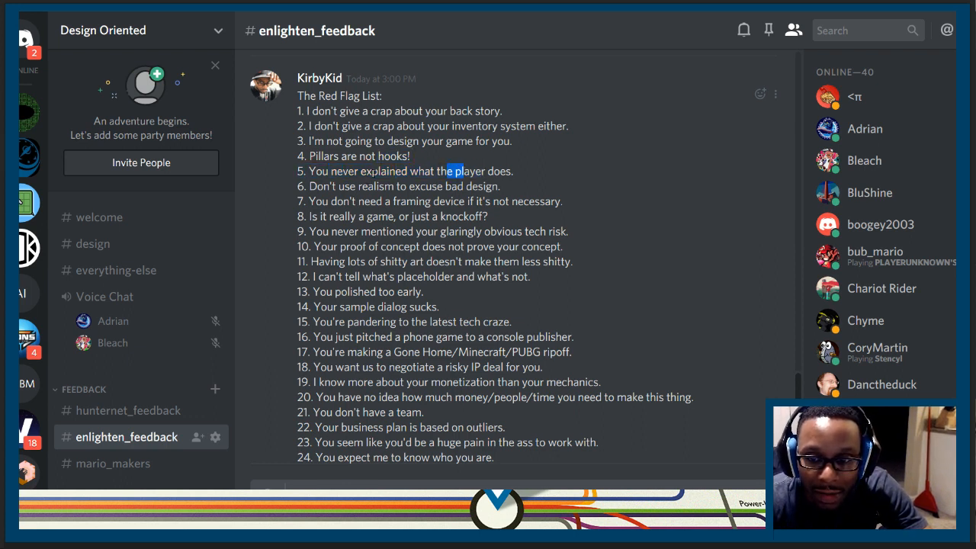
pyautogui.doubleClick(344, 171)
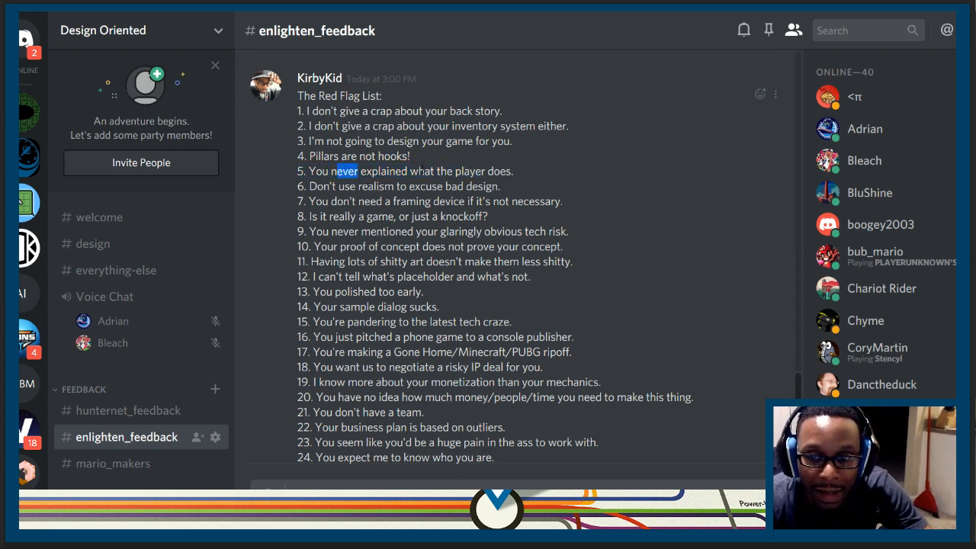
pyautogui.click(431, 176)
pyautogui.doubleClick(372, 171)
pyautogui.click(467, 174)
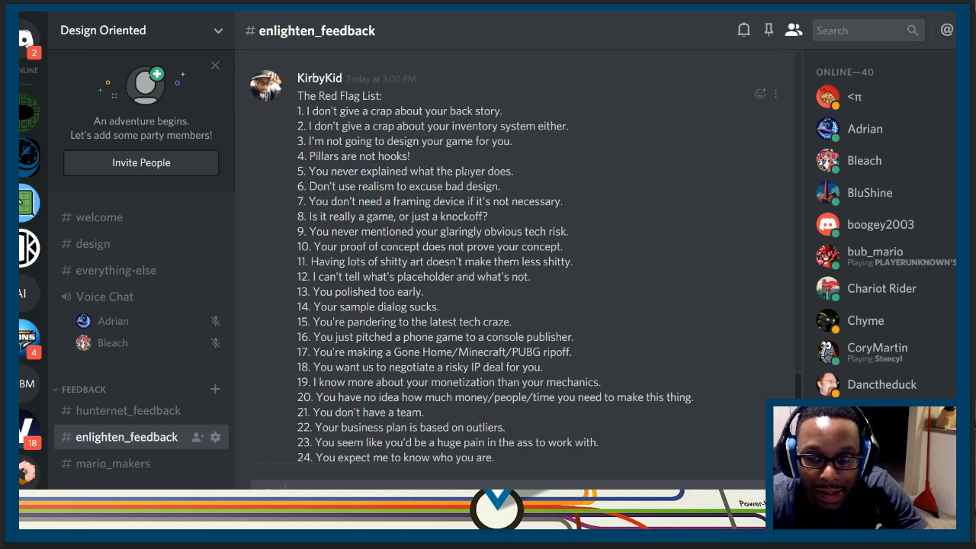
pyautogui.doubleClick(345, 170)
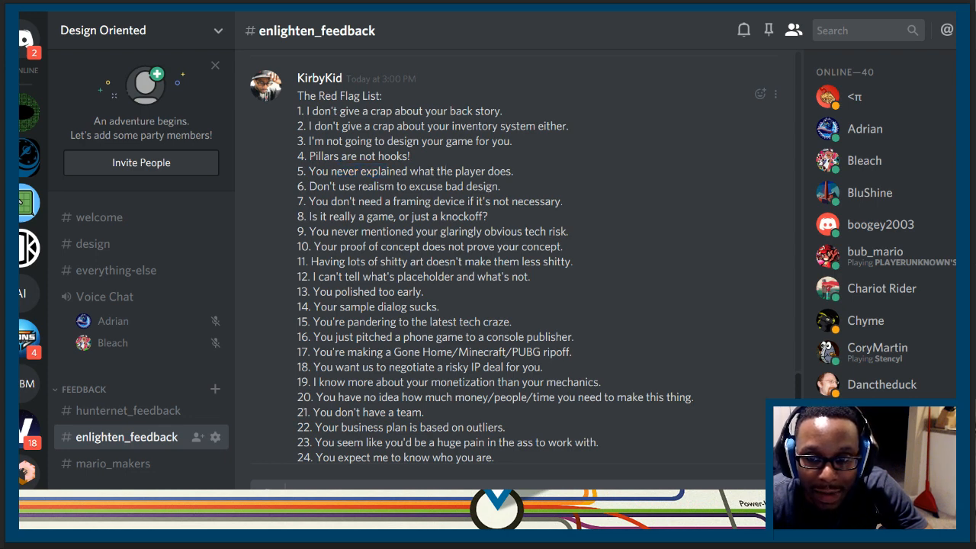
pyautogui.moveTo(372, 171); pyautogui.dragTo(447, 170)
pyautogui.click(356, 174)
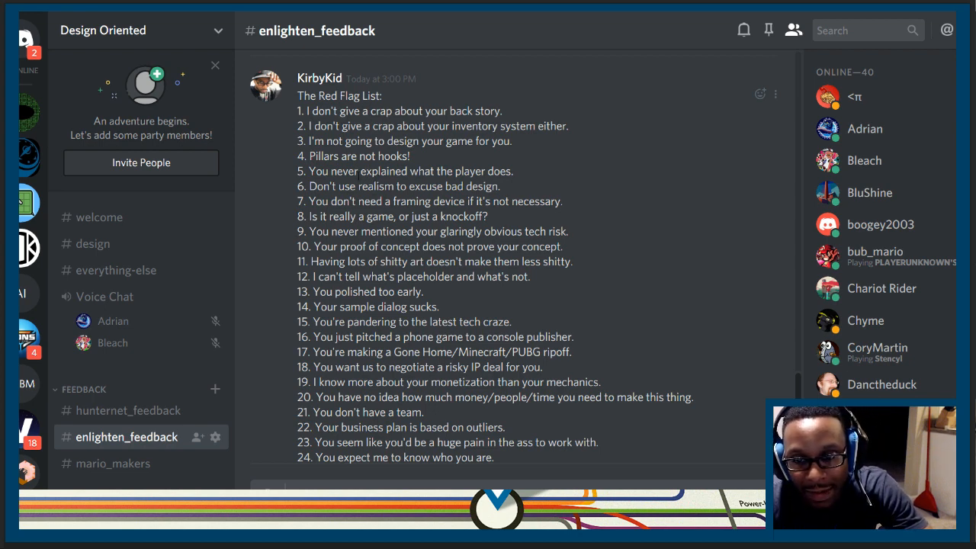
pyautogui.moveTo(360, 171); pyautogui.dragTo(436, 171)
pyautogui.click(384, 178)
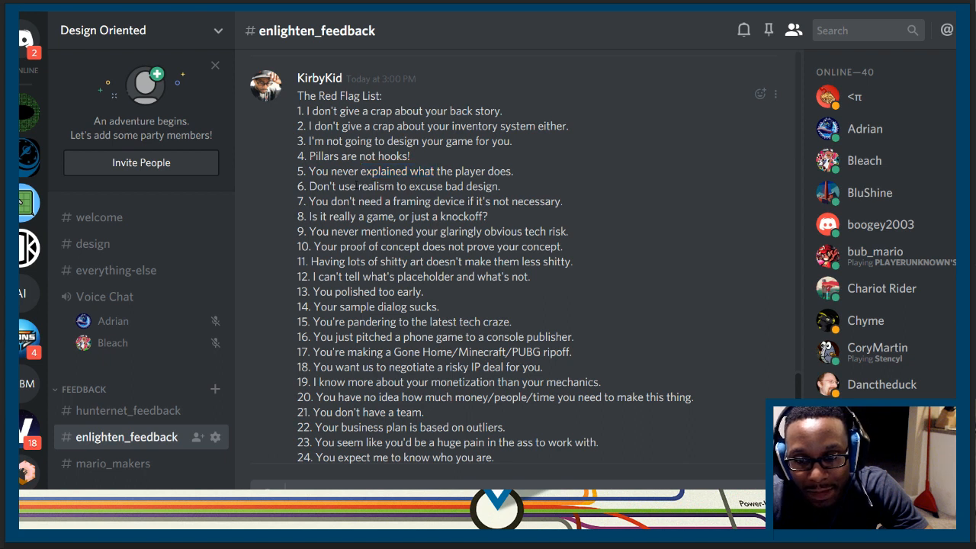
pyautogui.moveTo(360, 171)
pyautogui.mouseDown()
pyautogui.moveTo(510, 171)
pyautogui.moveTo(322, 171)
pyautogui.moveTo(494, 170)
pyautogui.mouseUp()
pyautogui.click(384, 171)
pyautogui.click(383, 170)
pyautogui.click(282, 217)
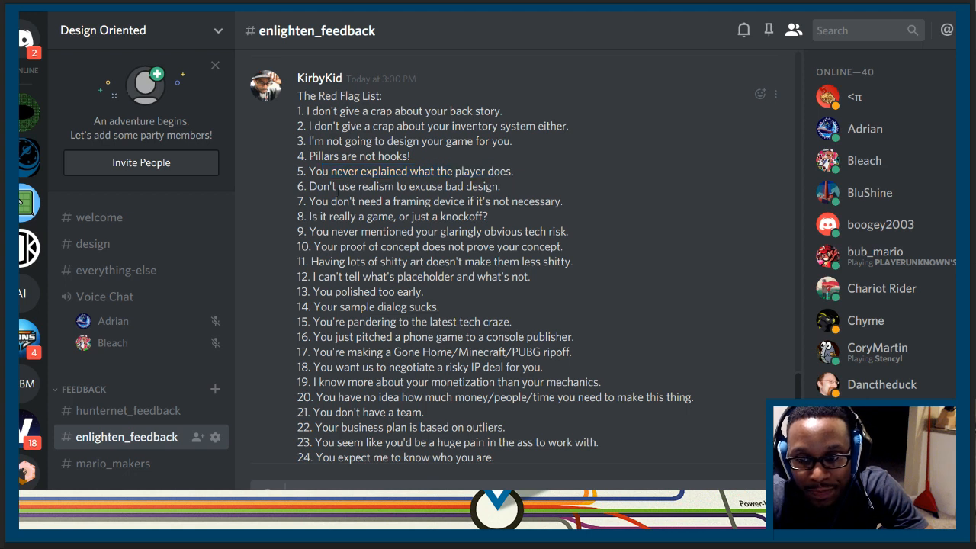
pyautogui.moveTo(337, 186); pyautogui.dragTo(450, 186)
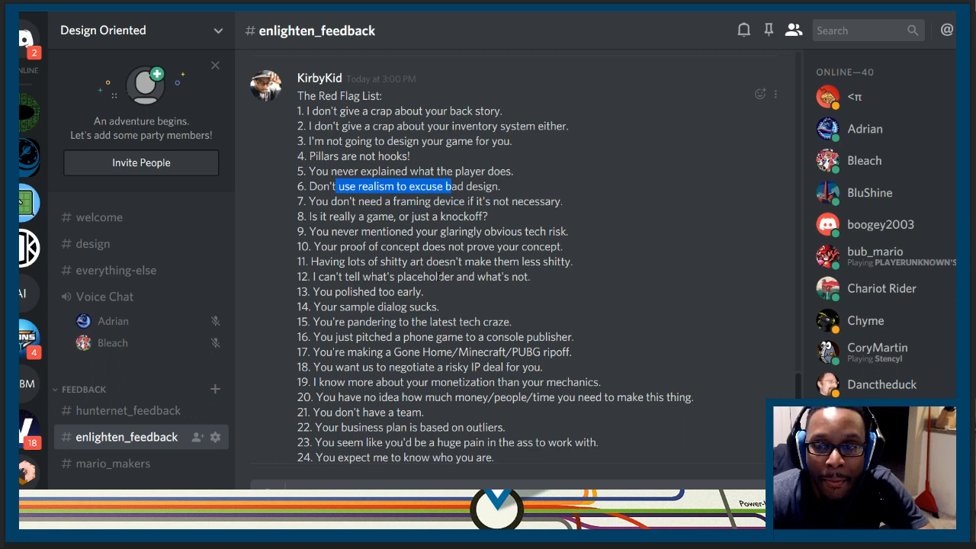
pyautogui.moveTo(518, 202); pyautogui.dragTo(331, 201)
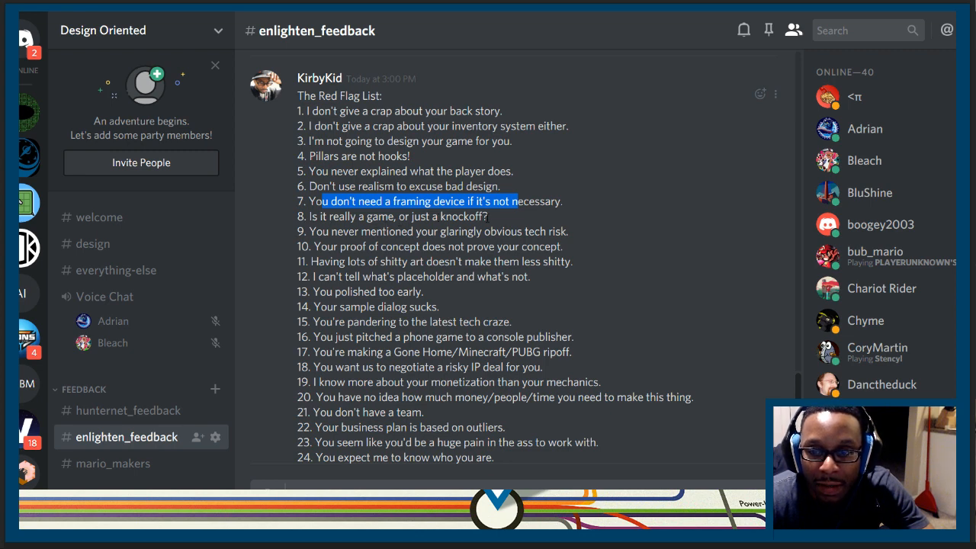
pyautogui.moveTo(489, 216); pyautogui.dragTo(309, 216)
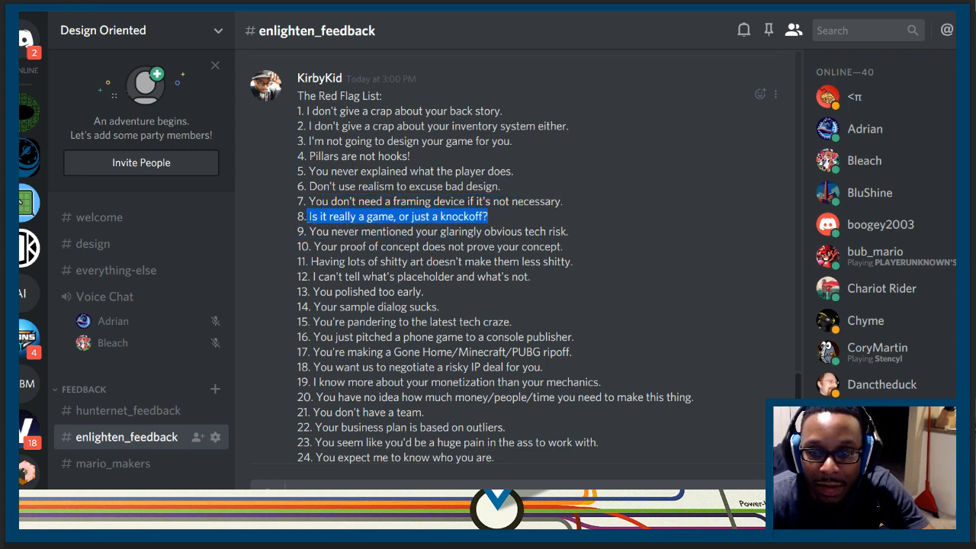
pyautogui.click(345, 281)
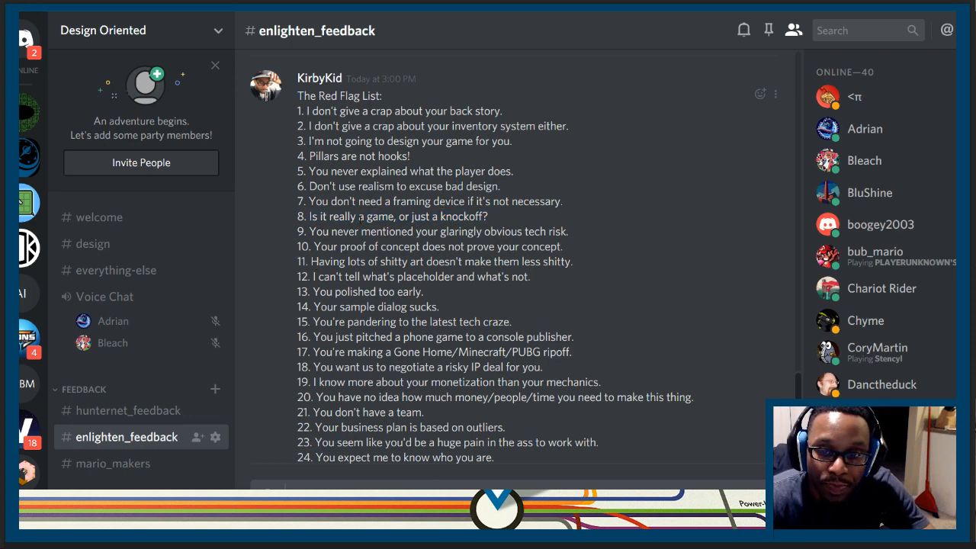
pyautogui.moveTo(321, 216); pyautogui.dragTo(393, 216)
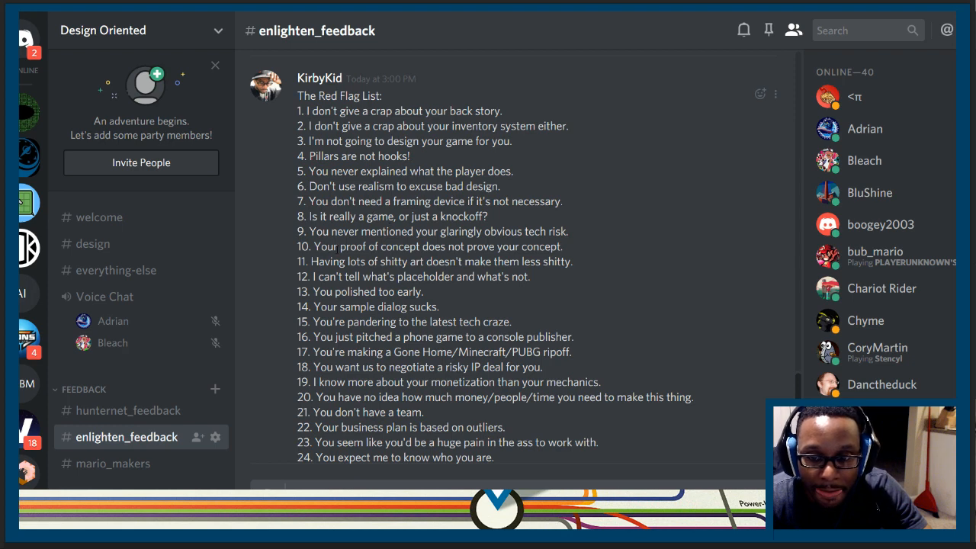
pyautogui.moveTo(340, 246); pyautogui.dragTo(463, 261)
pyautogui.click(376, 261)
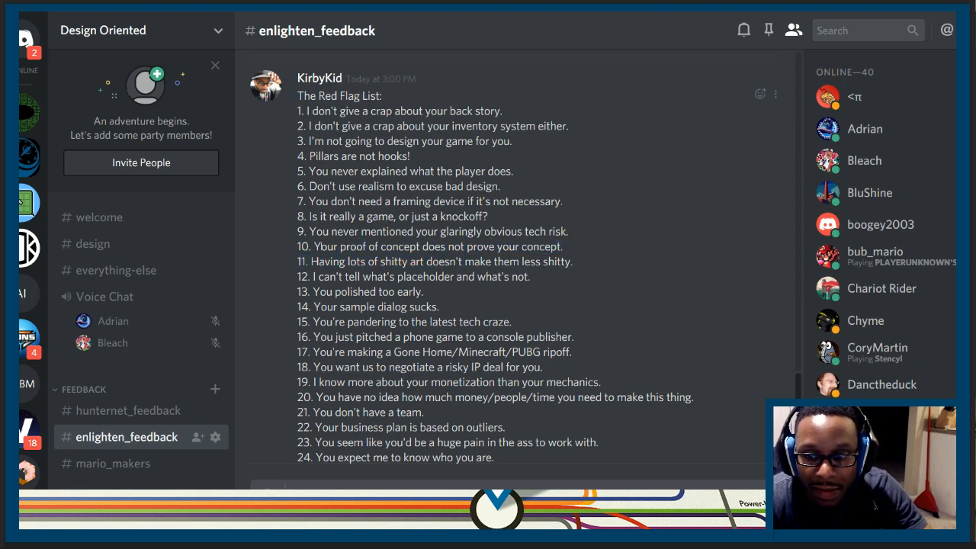
pyautogui.moveTo(314, 246); pyautogui.dragTo(554, 247)
pyautogui.click(570, 252)
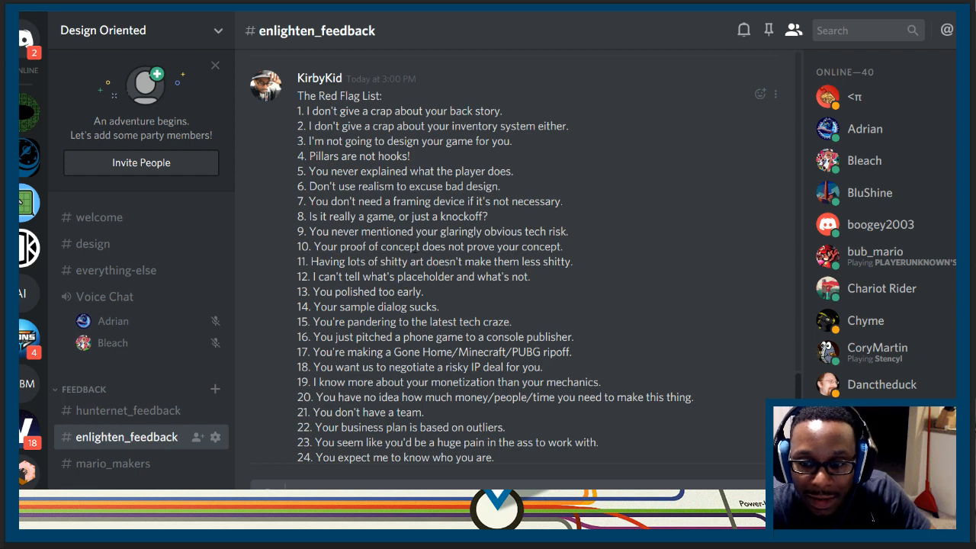
pyautogui.moveTo(305, 231); pyautogui.dragTo(572, 262)
pyautogui.click(461, 296)
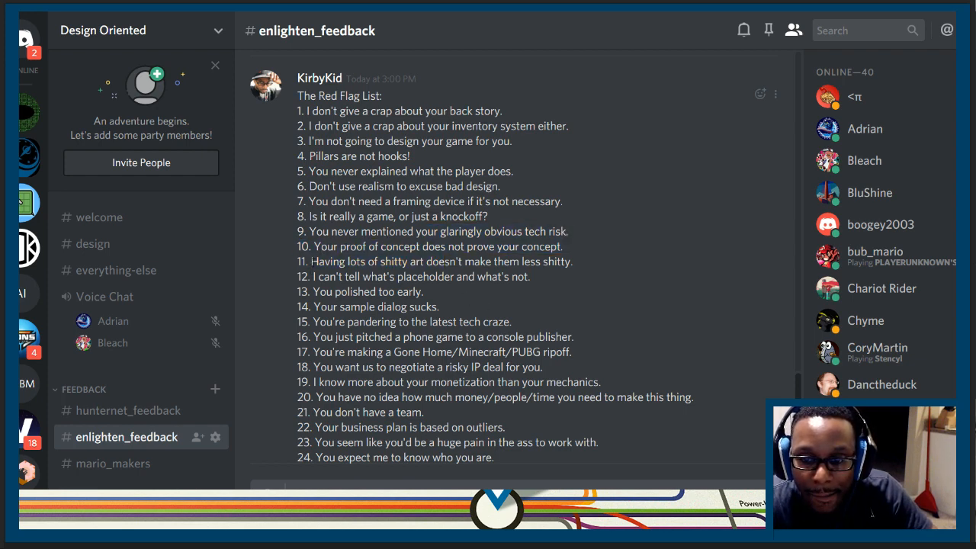
pyautogui.moveTo(312, 261); pyautogui.dragTo(561, 262)
pyautogui.scroll(-2, 538, 285)
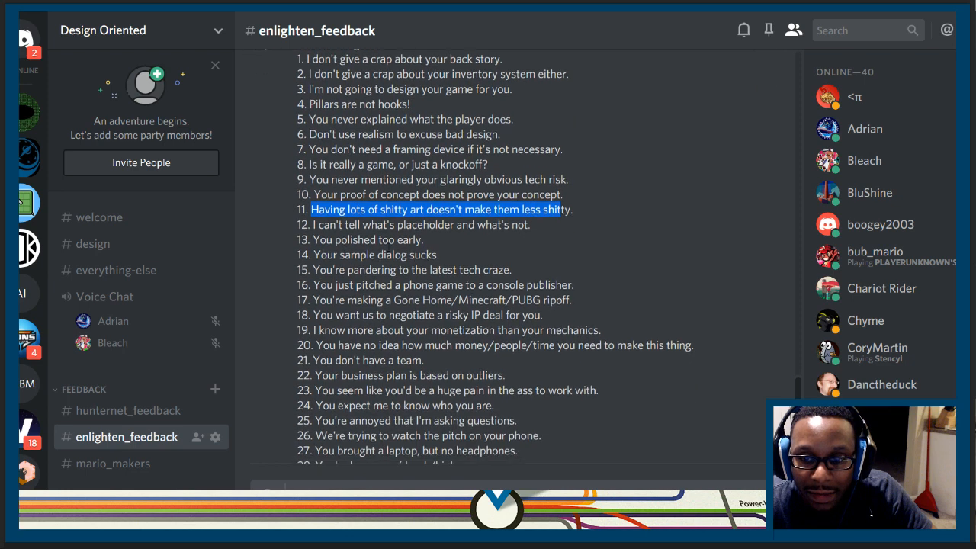
pyautogui.scroll(-3, 496, 252)
pyautogui.scroll(1, 496, 252)
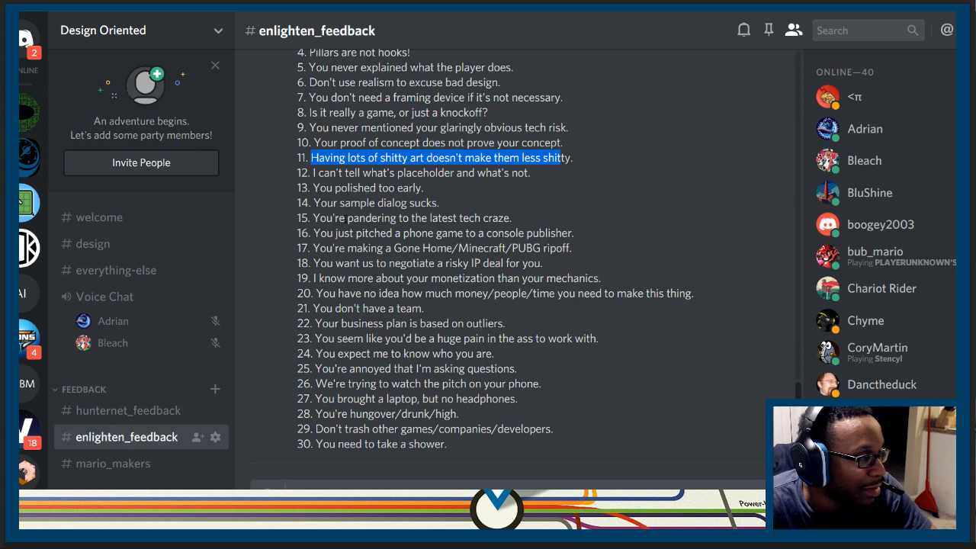
pyautogui.click(347, 185)
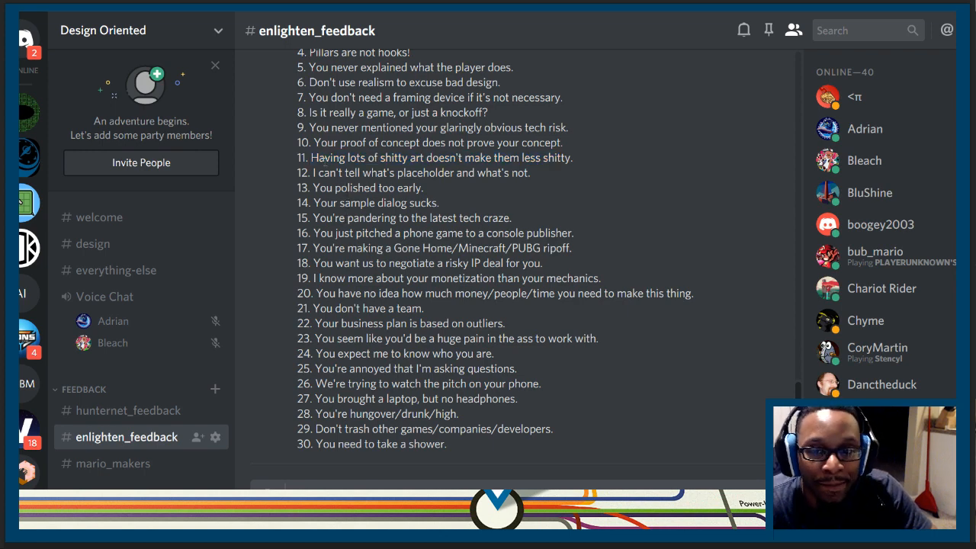
pyautogui.moveTo(561, 141); pyautogui.dragTo(327, 157)
pyautogui.click(382, 175)
pyautogui.moveTo(572, 158); pyautogui.dragTo(292, 164)
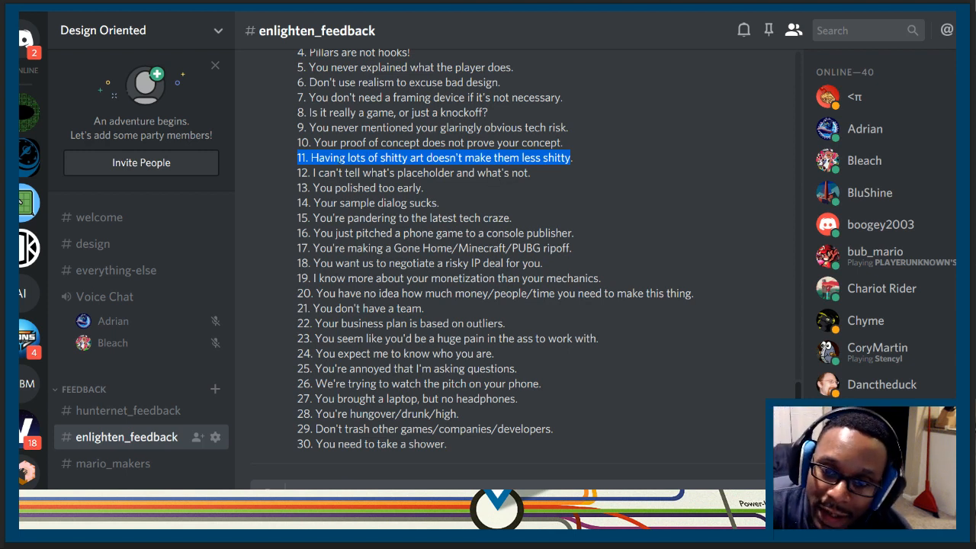
pyautogui.click(345, 158)
pyautogui.moveTo(345, 157); pyautogui.dragTo(518, 157)
pyautogui.click(518, 157)
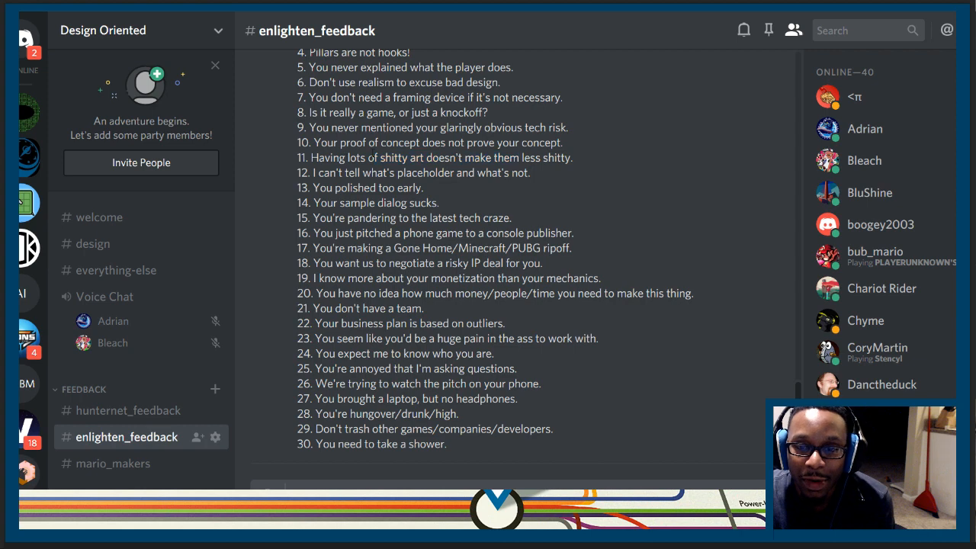
pyautogui.moveTo(380, 157); pyautogui.dragTo(456, 157)
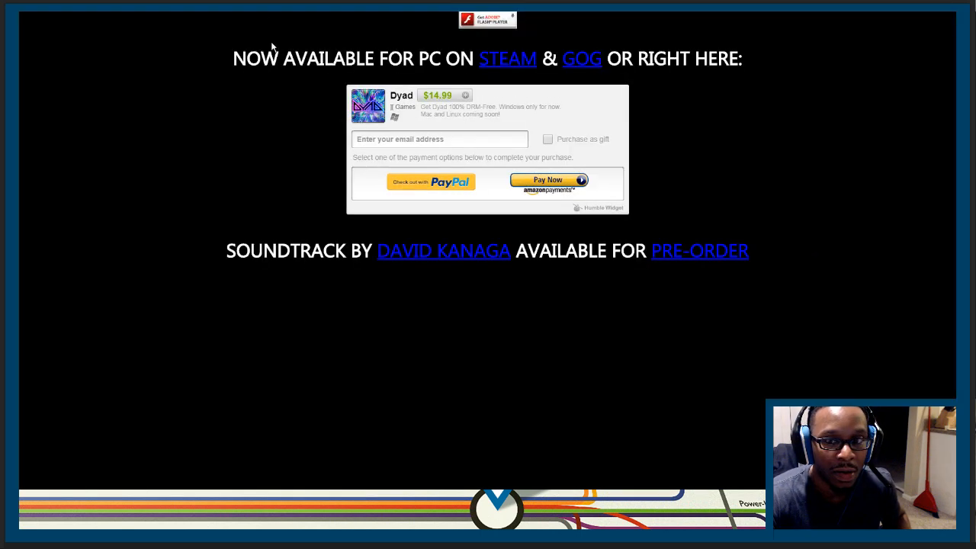
pyautogui.scroll(-2, 152, 168)
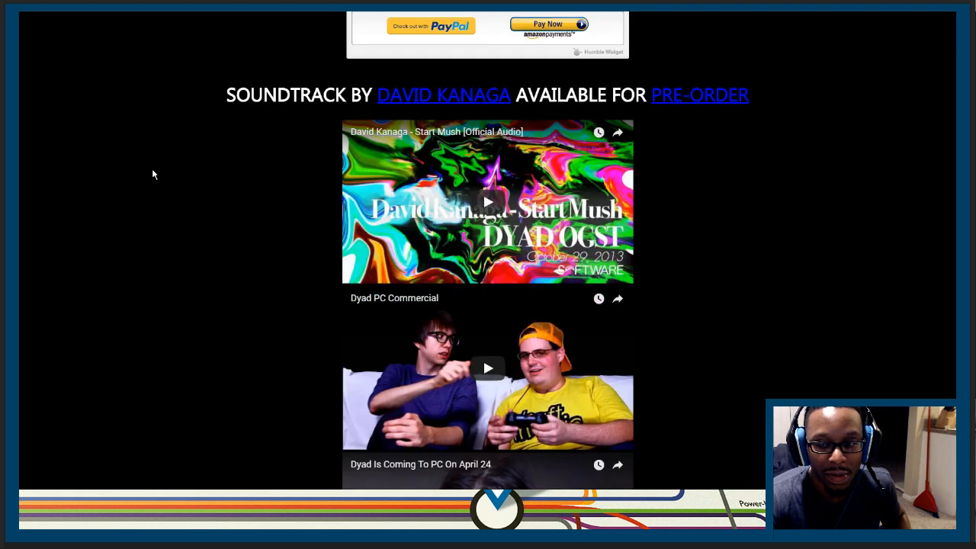
pyautogui.scroll(-3, 152, 168)
pyautogui.scroll(-3, 151, 168)
pyautogui.scroll(-3, 151, 169)
pyautogui.scroll(3, 152, 174)
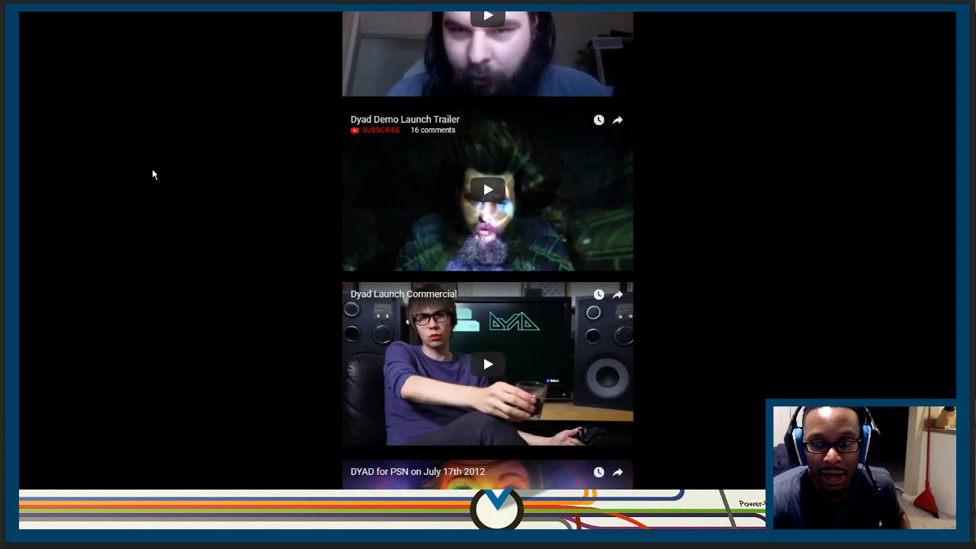
pyautogui.scroll(3, 488, 343)
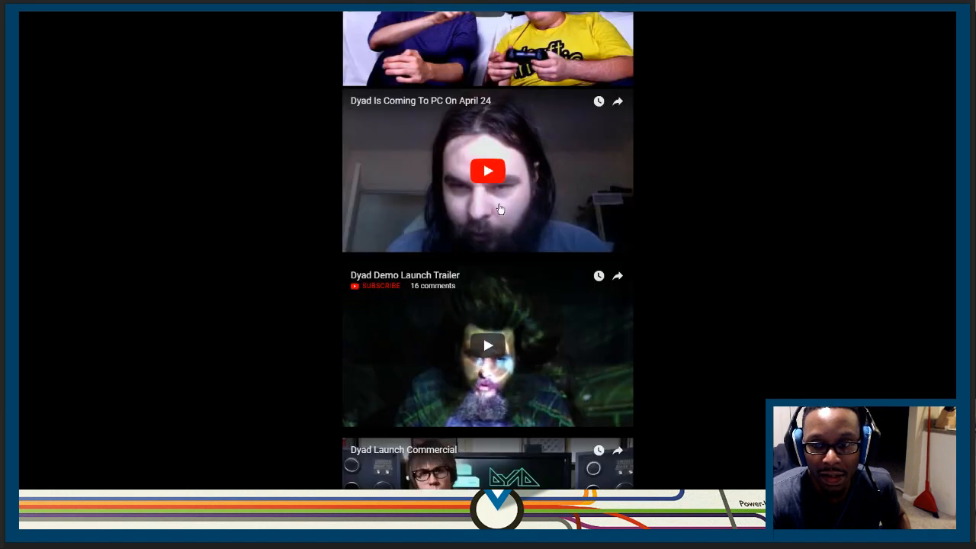
pyautogui.scroll(-5, 482, 334)
pyautogui.scroll(-5, 482, 243)
pyautogui.scroll(-5, 442, 221)
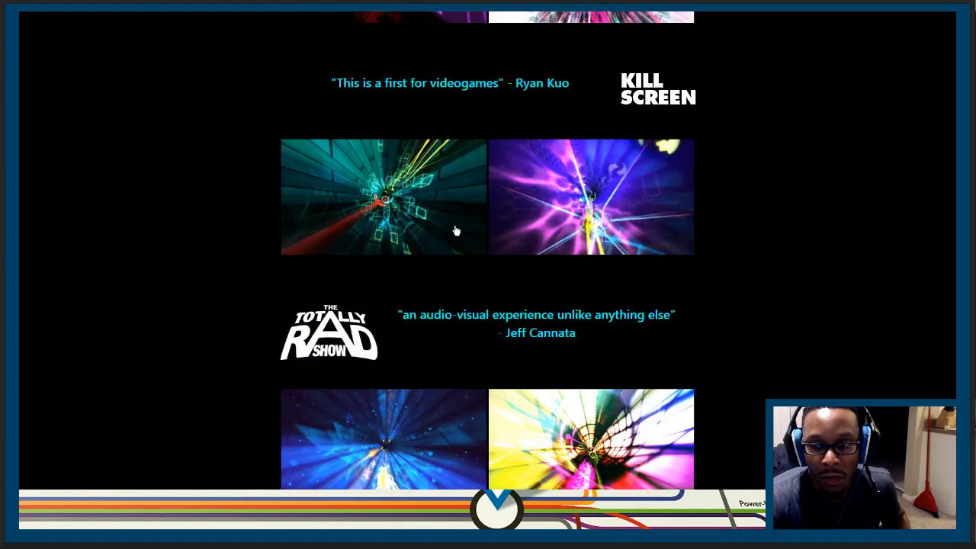
# - View a purple Dyad gameplay screenshot at full size
pyautogui.click(593, 215)
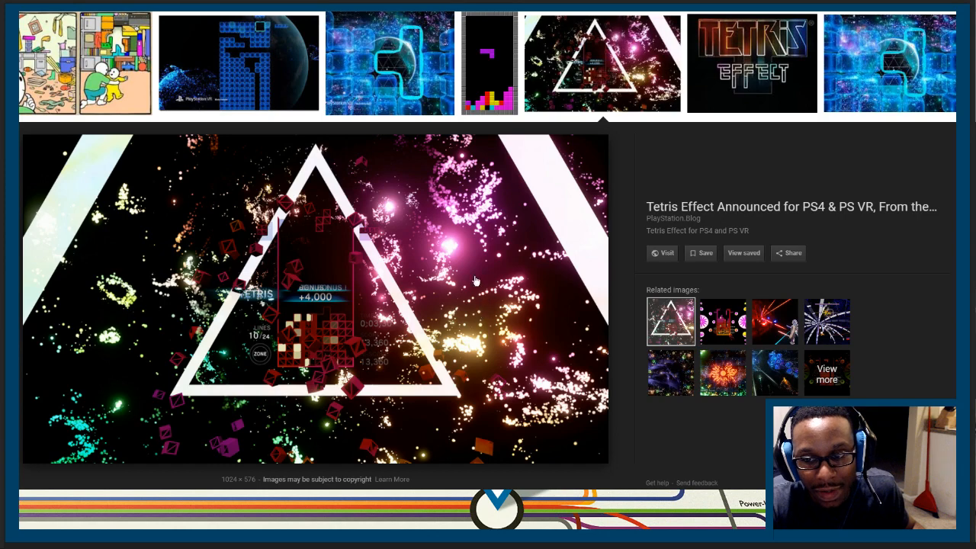
# - Preview related Tetris Effect, Beat Saber and fireworks images, then return to the Discord feedback channel
pyautogui.click(723, 322)
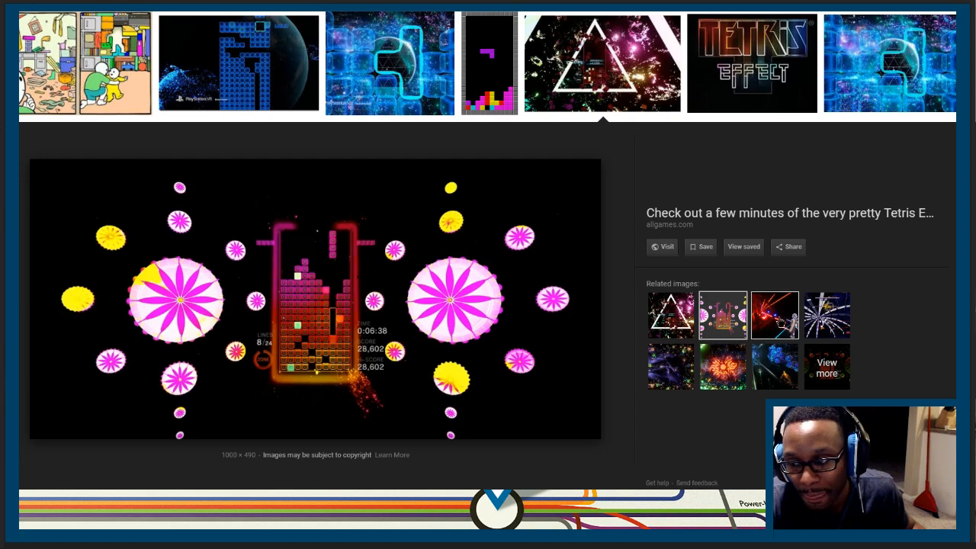
pyautogui.click(775, 316)
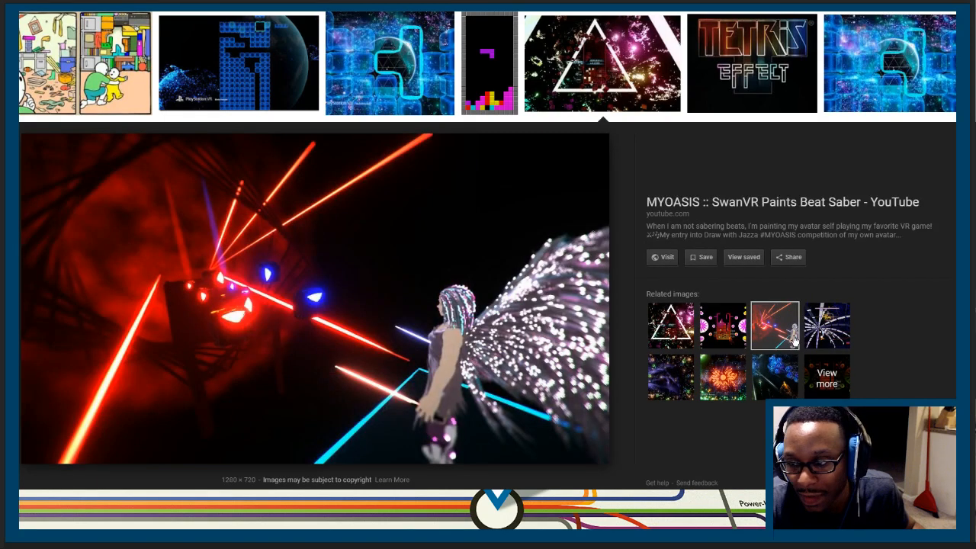
pyautogui.click(826, 325)
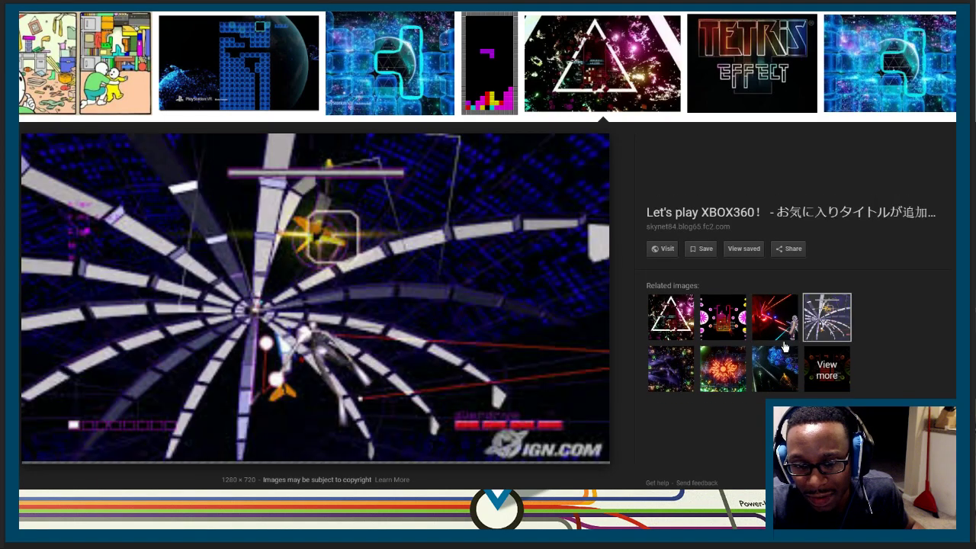
pyautogui.click(712, 379)
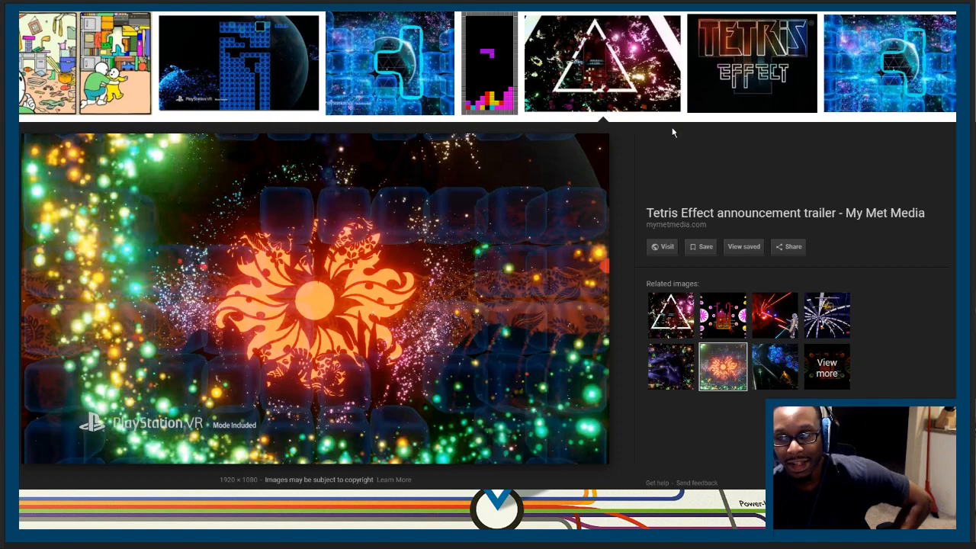
pyautogui.scroll(-1, 672, 132)
pyautogui.scroll(-3, 763, 191)
pyautogui.scroll(-2, 895, 209)
pyautogui.scroll(-2, 839, 213)
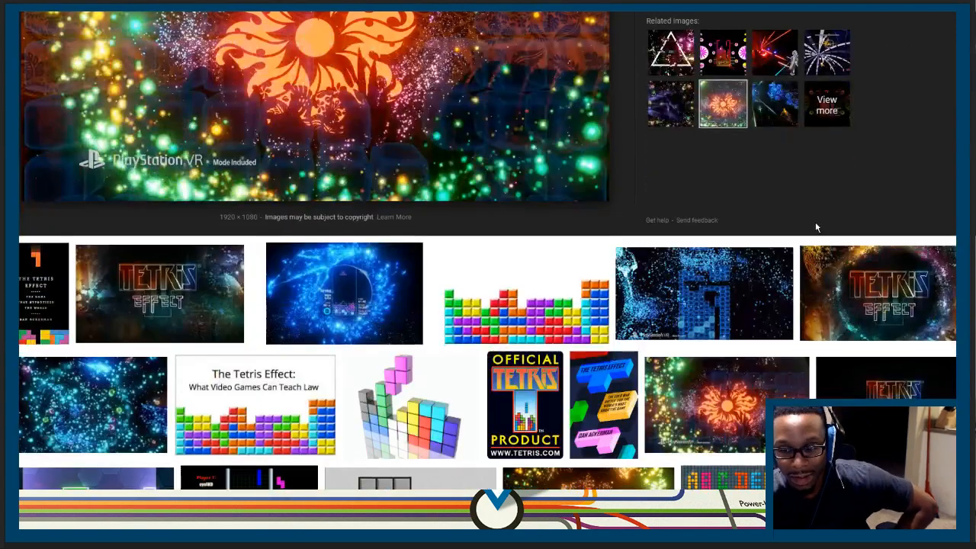
pyautogui.scroll(-3, 815, 222)
pyautogui.scroll(5, 533, 267)
pyautogui.scroll(2, 382, 275)
pyautogui.scroll(2, 335, 284)
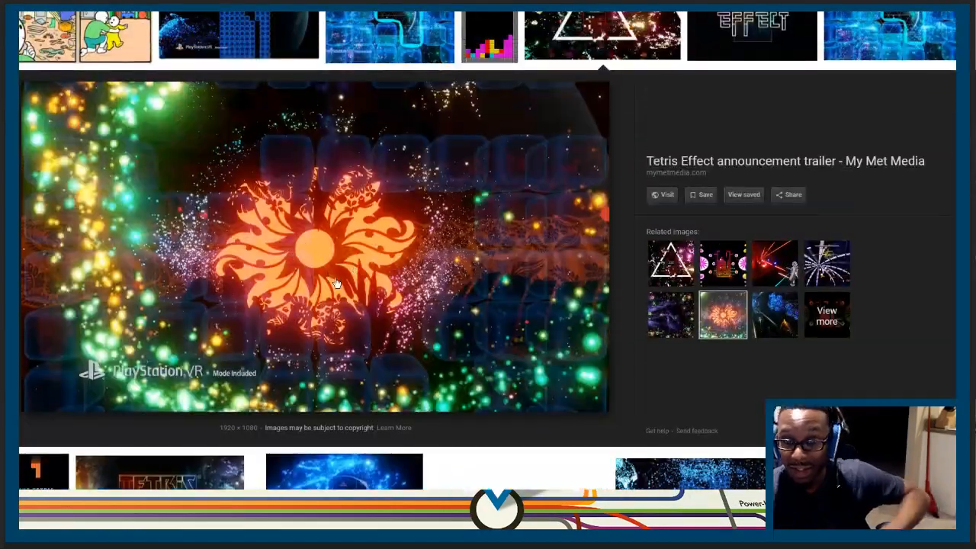
pyautogui.scroll(-2, 310, 279)
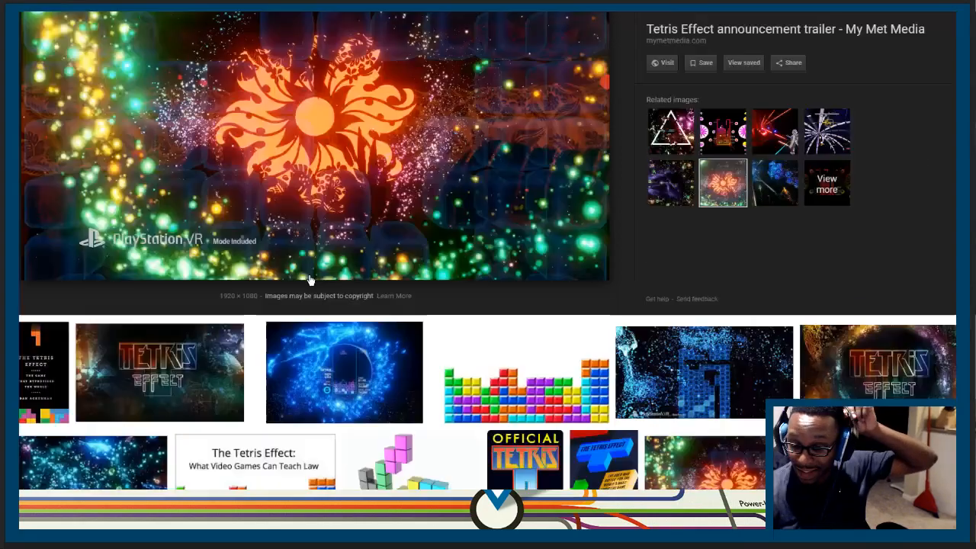
pyautogui.scroll(-4, 310, 279)
pyautogui.scroll(1, 293, 38)
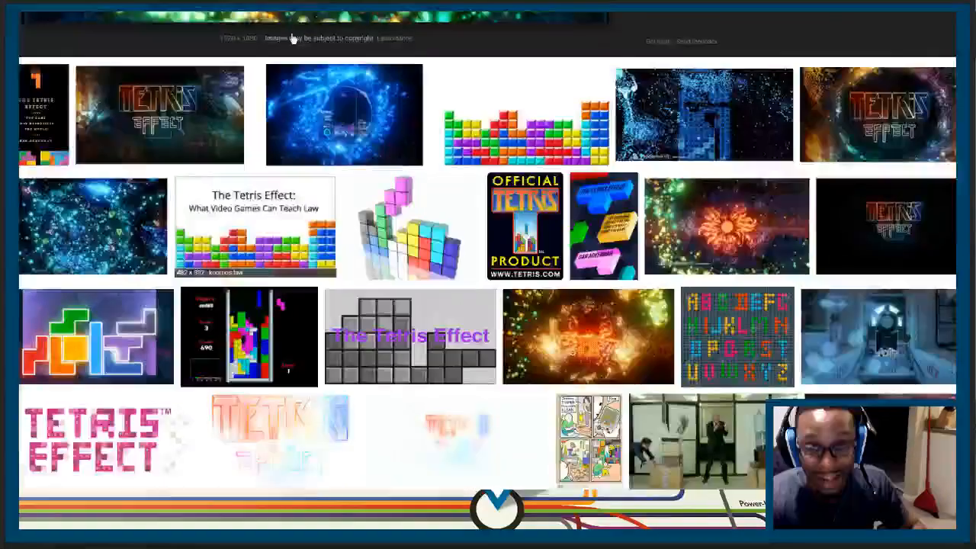
pyautogui.scroll(3, 294, 38)
pyautogui.hotkey('alt', 'Tab')
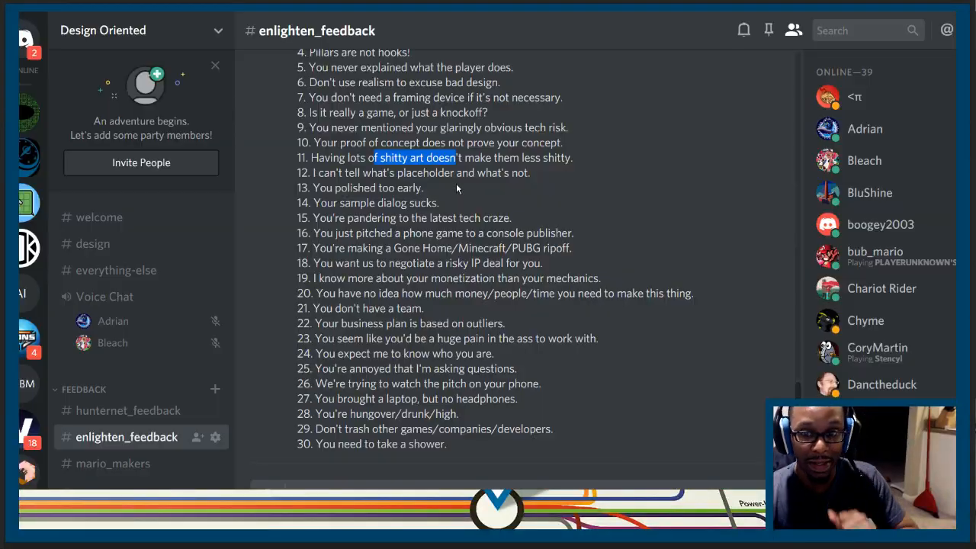
pyautogui.moveTo(563, 158); pyautogui.dragTo(312, 158)
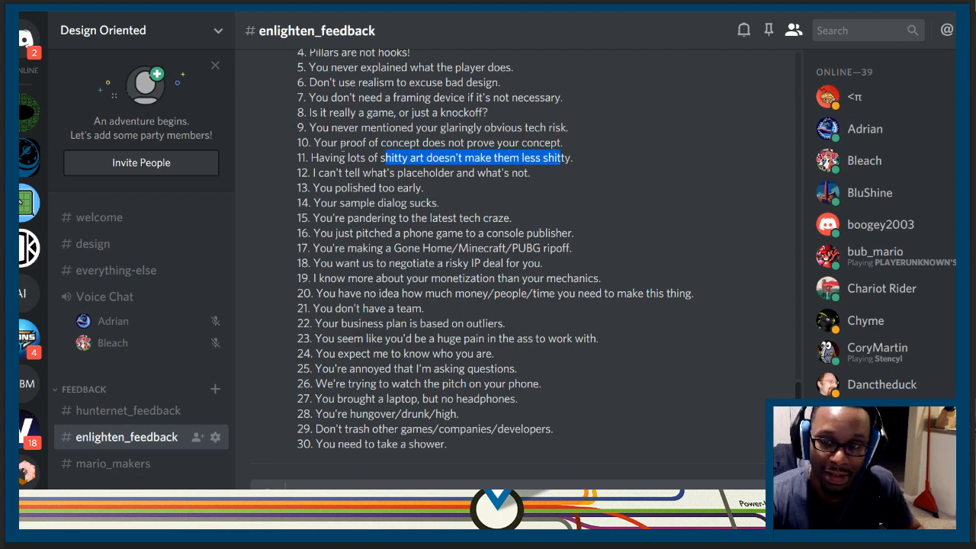
pyautogui.click(575, 162)
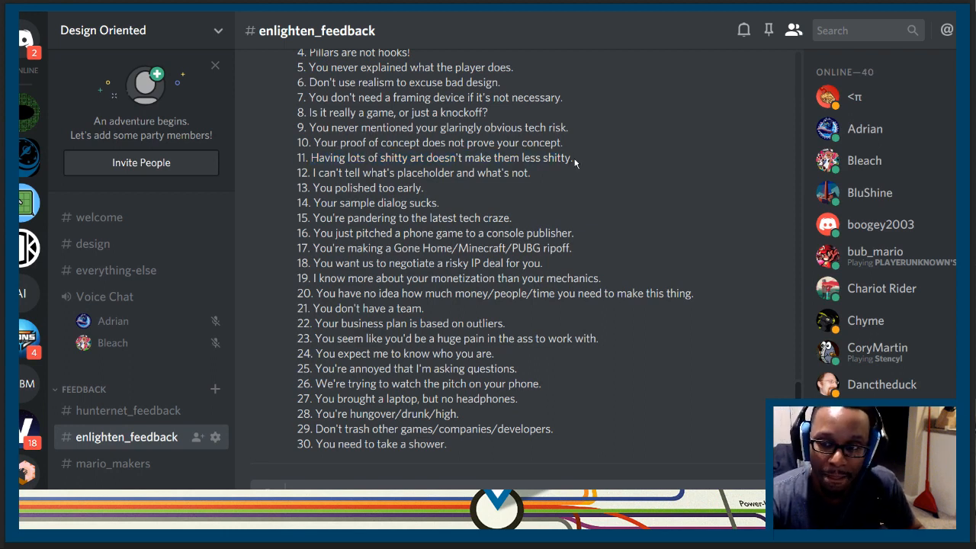
pyautogui.moveTo(575, 158); pyautogui.dragTo(312, 158)
pyautogui.click(412, 172)
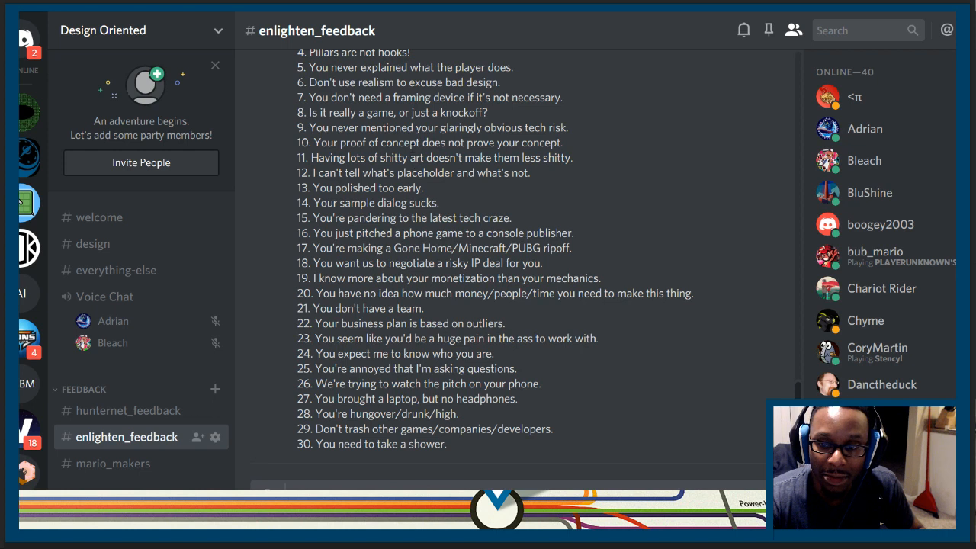
pyautogui.moveTo(415, 158); pyautogui.dragTo(522, 158)
pyautogui.click(343, 172)
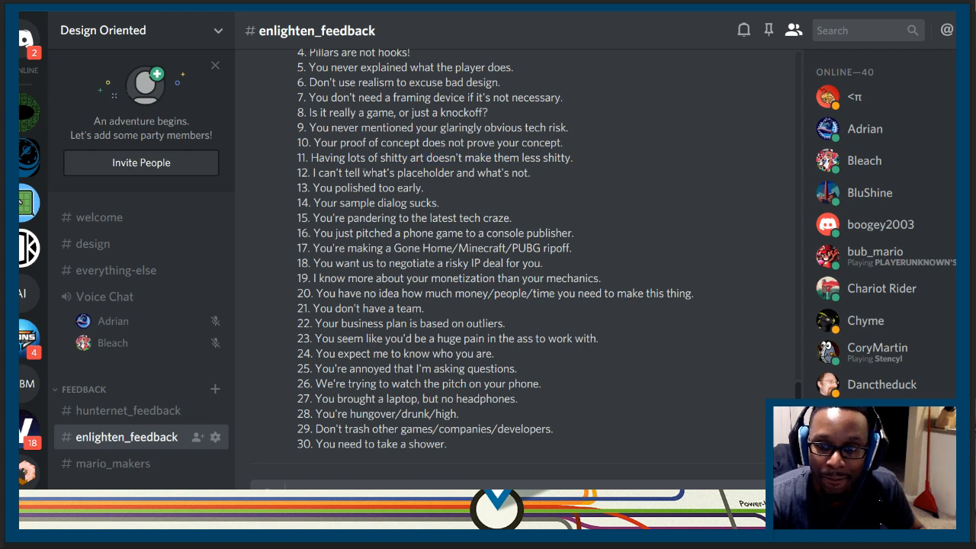
pyautogui.moveTo(344, 173); pyautogui.dragTo(459, 188)
pyautogui.click(518, 183)
pyautogui.moveTo(531, 174); pyautogui.dragTo(312, 174)
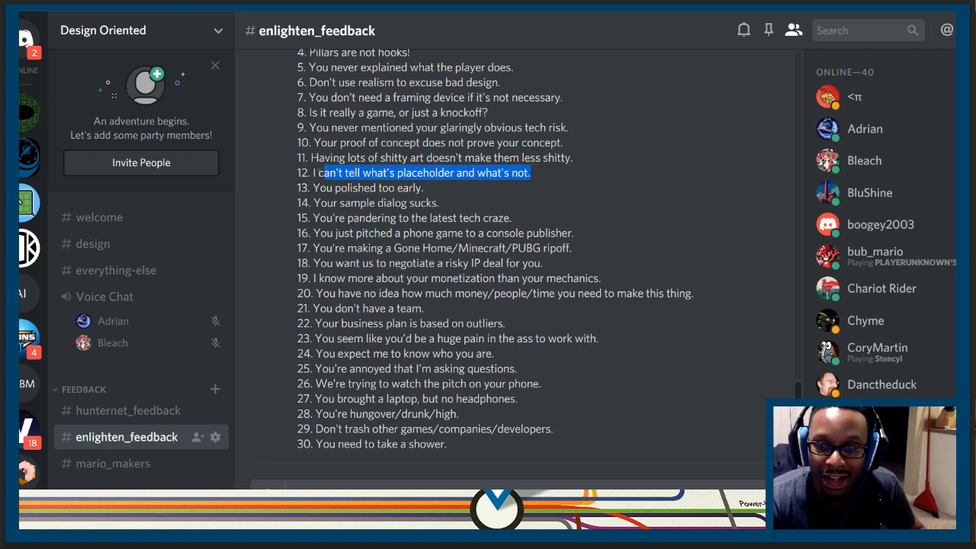
pyautogui.click(540, 179)
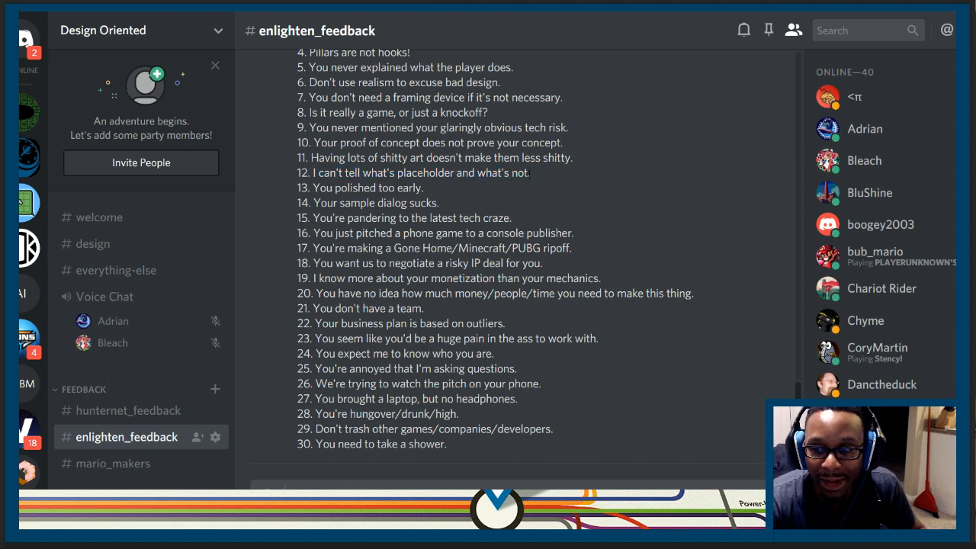
pyautogui.moveTo(532, 173); pyautogui.dragTo(312, 174)
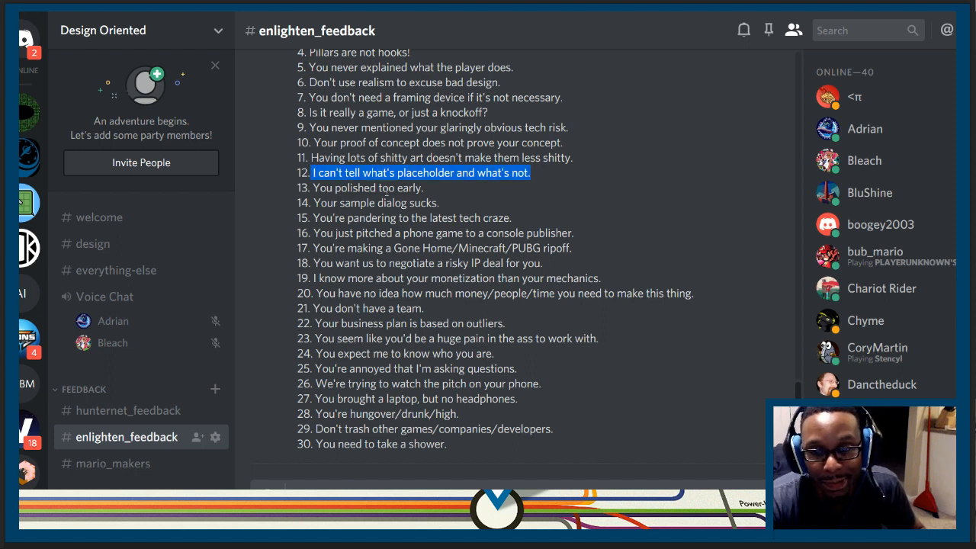
pyautogui.click(387, 192)
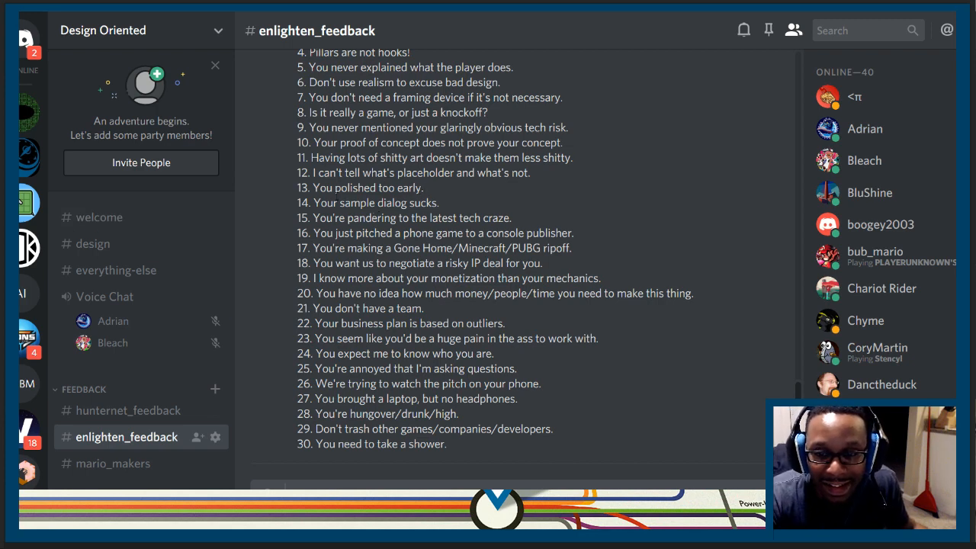
pyautogui.moveTo(336, 188); pyautogui.dragTo(394, 189)
pyautogui.click(325, 189)
pyautogui.tripleClick(325, 190)
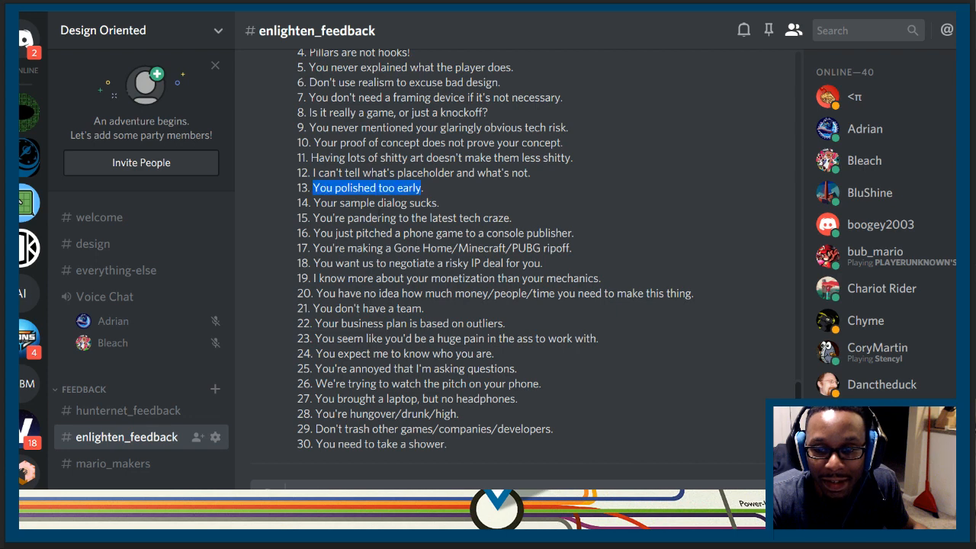
pyautogui.moveTo(327, 203); pyautogui.dragTo(429, 218)
pyautogui.click(429, 216)
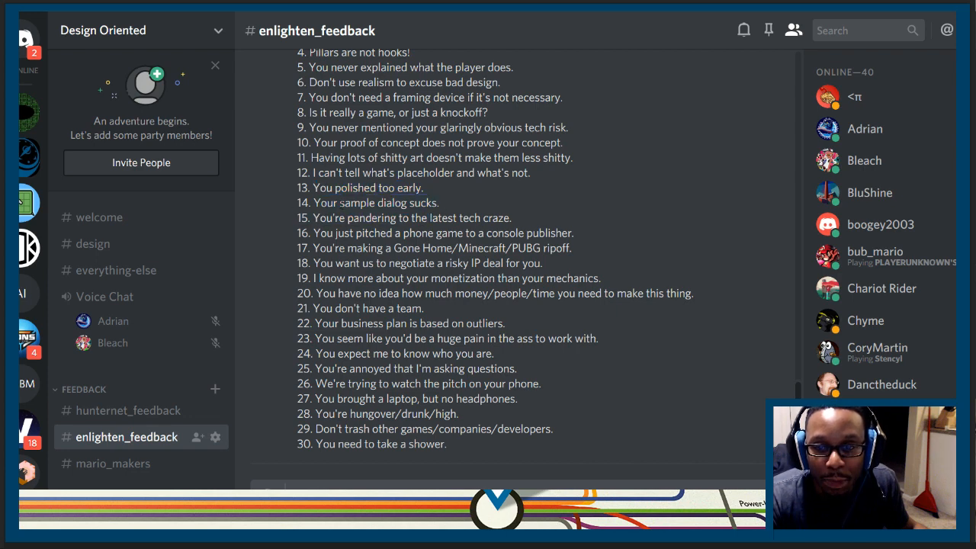
pyautogui.moveTo(336, 203); pyautogui.dragTo(421, 203)
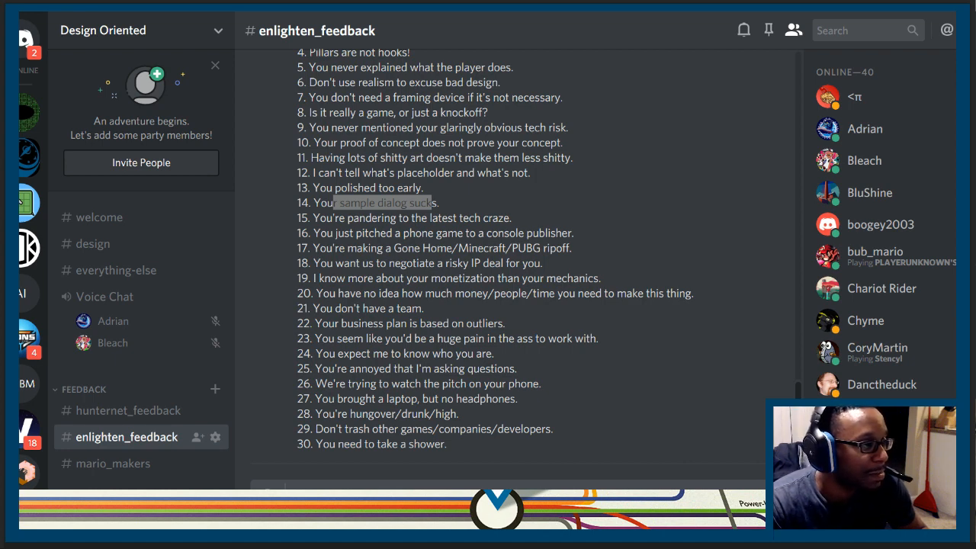
pyautogui.click(445, 212)
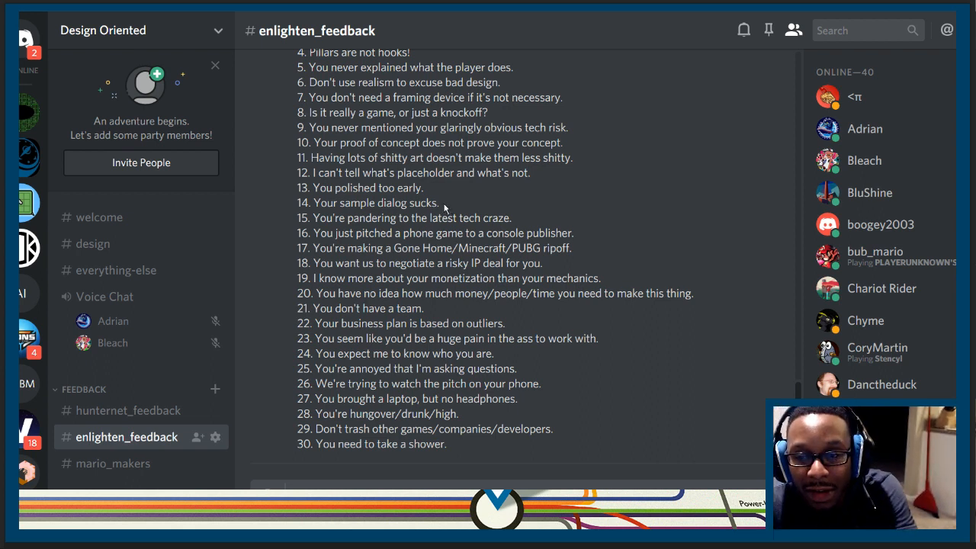
pyautogui.moveTo(440, 203); pyautogui.dragTo(314, 203)
pyautogui.click(313, 203)
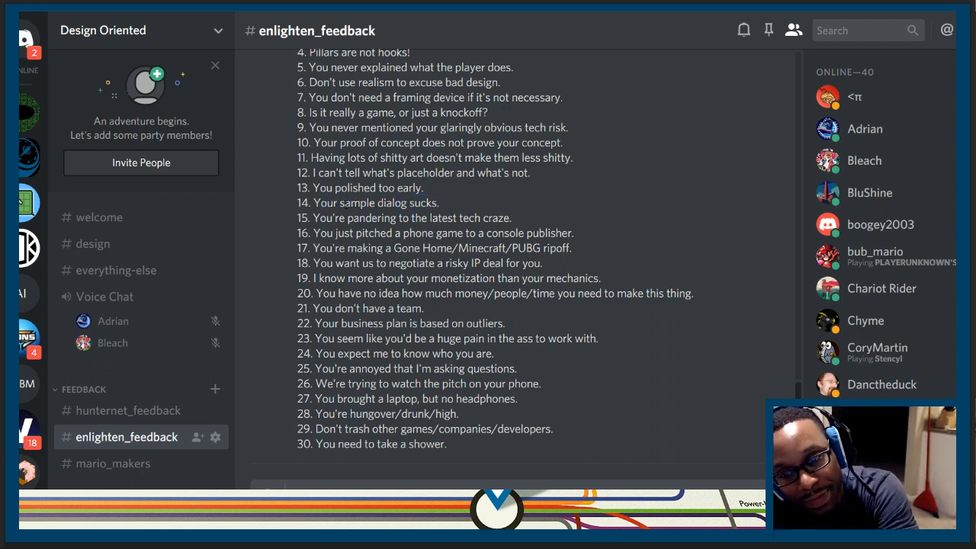
pyautogui.moveTo(332, 218); pyautogui.dragTo(456, 218)
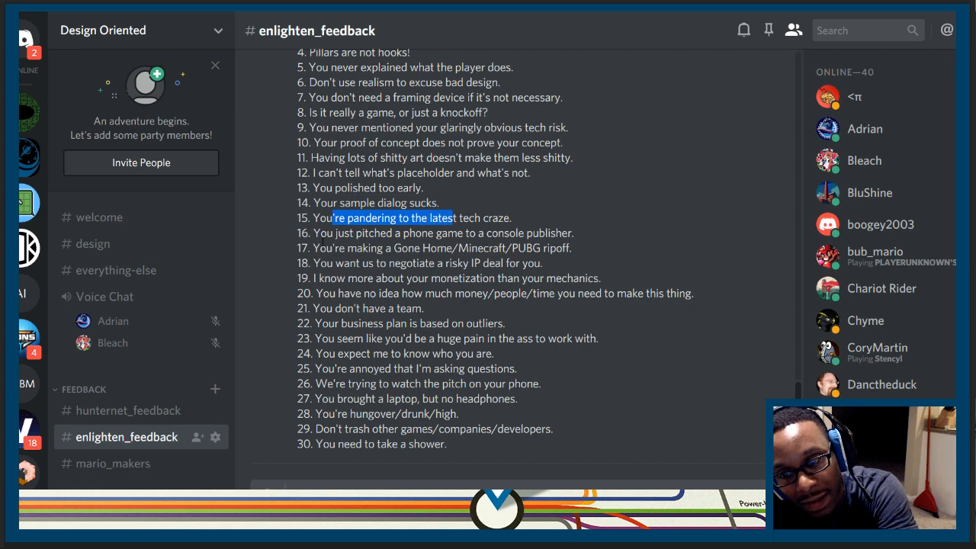
pyautogui.click(456, 218)
pyautogui.moveTo(431, 218); pyautogui.dragTo(332, 233)
pyautogui.click(495, 218)
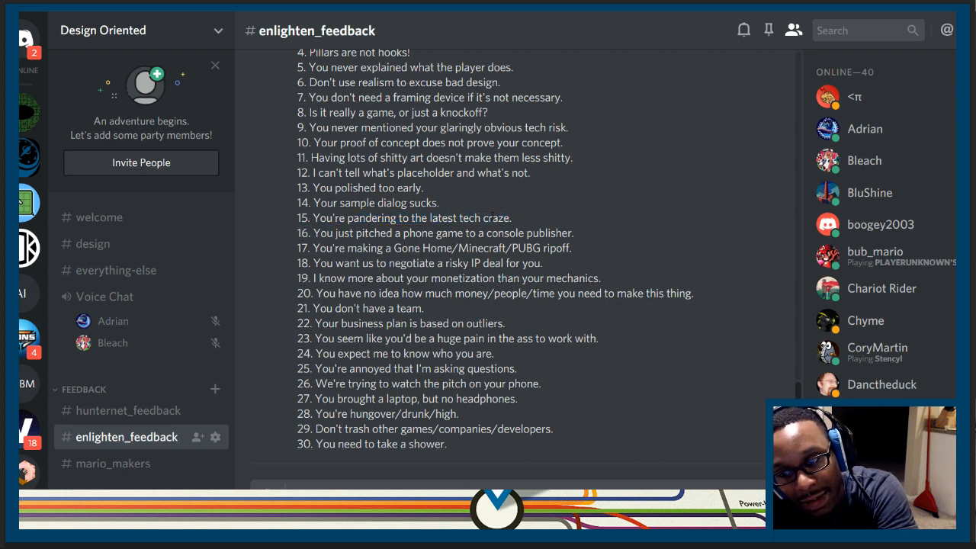
pyautogui.moveTo(497, 219)
pyautogui.mouseDown()
pyautogui.moveTo(347, 219)
pyautogui.moveTo(513, 218)
pyautogui.mouseUp()
pyautogui.click(347, 218)
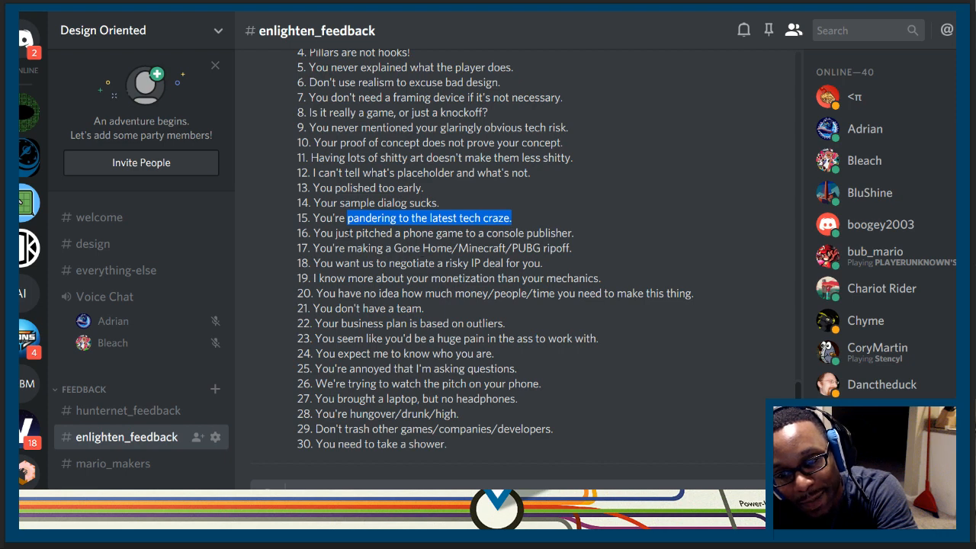
pyautogui.click(513, 218)
pyautogui.moveTo(358, 218); pyautogui.dragTo(442, 218)
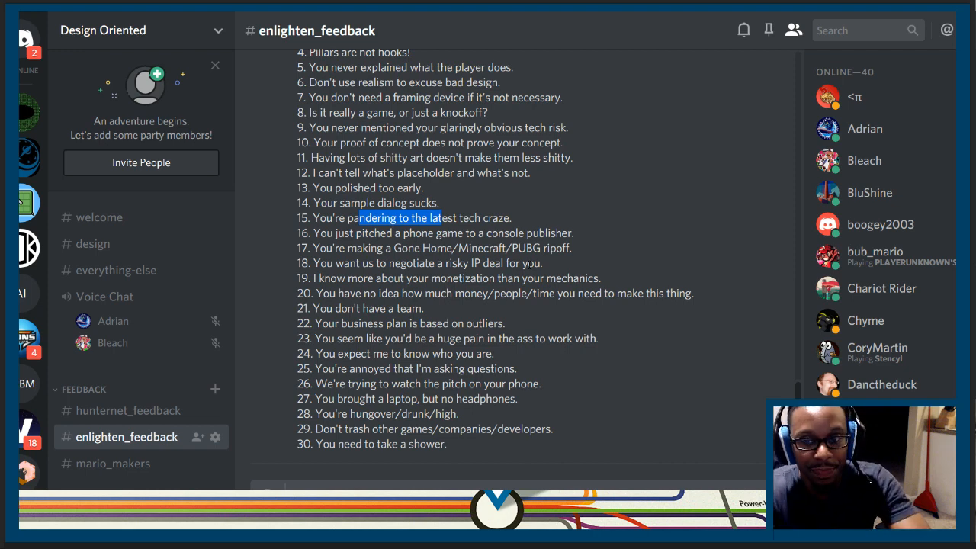
pyautogui.click(458, 244)
pyautogui.moveTo(429, 218)
pyautogui.mouseDown()
pyautogui.moveTo(511, 218)
pyautogui.moveTo(298, 218)
pyautogui.moveTo(425, 218)
pyautogui.mouseUp()
pyautogui.click(458, 244)
pyautogui.click(338, 227)
pyautogui.click(524, 225)
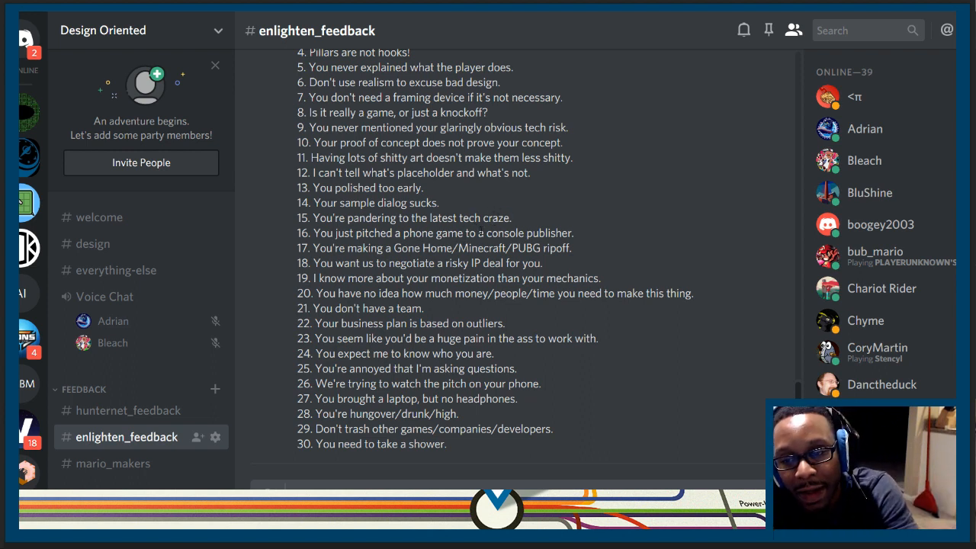
pyautogui.moveTo(347, 218)
pyautogui.mouseDown()
pyautogui.moveTo(473, 218)
pyautogui.moveTo(319, 218)
pyautogui.mouseUp()
pyautogui.click(522, 221)
pyautogui.click(332, 246)
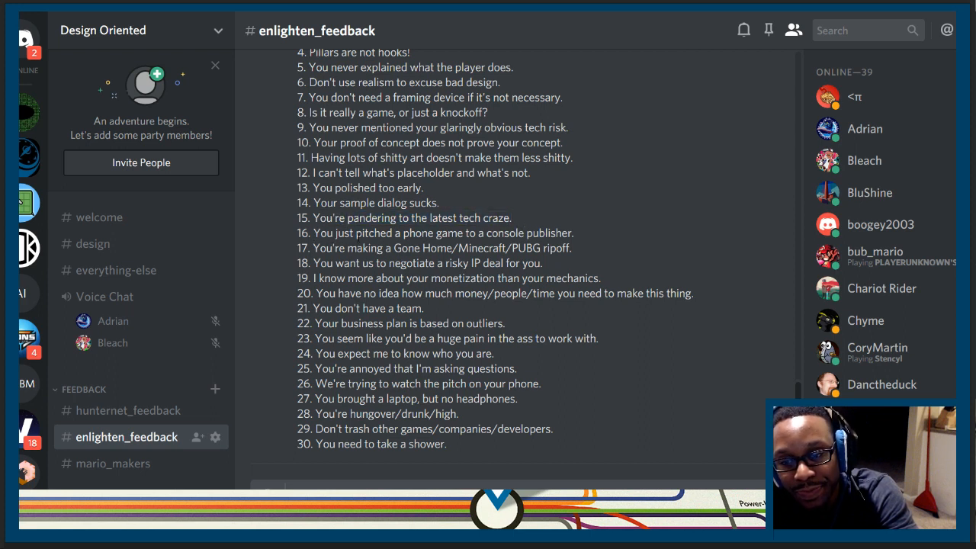
pyautogui.moveTo(338, 233)
pyautogui.mouseDown()
pyautogui.moveTo(555, 233)
pyautogui.moveTo(361, 233)
pyautogui.mouseUp()
pyautogui.click(286, 246)
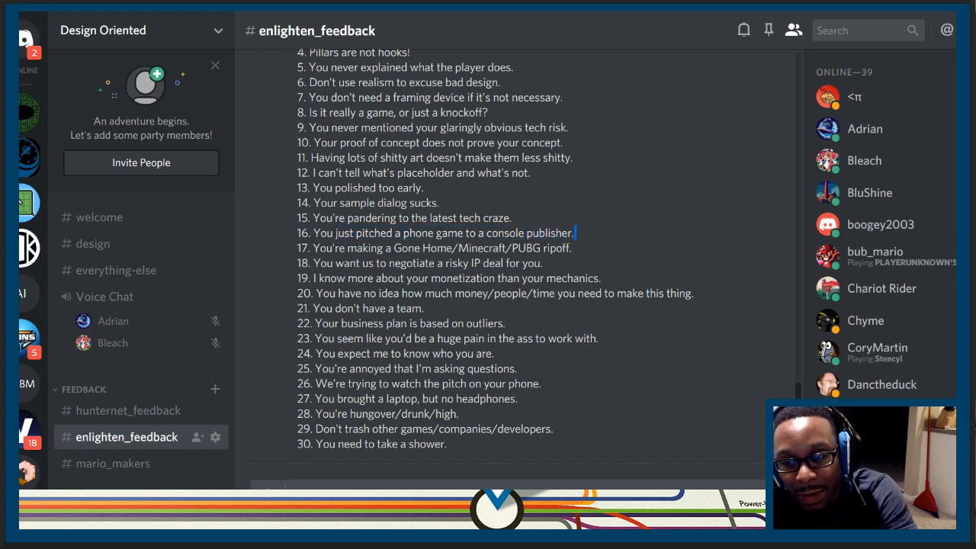
pyautogui.moveTo(508, 232)
pyautogui.mouseDown()
pyautogui.moveTo(386, 233)
pyautogui.moveTo(359, 248)
pyautogui.mouseUp()
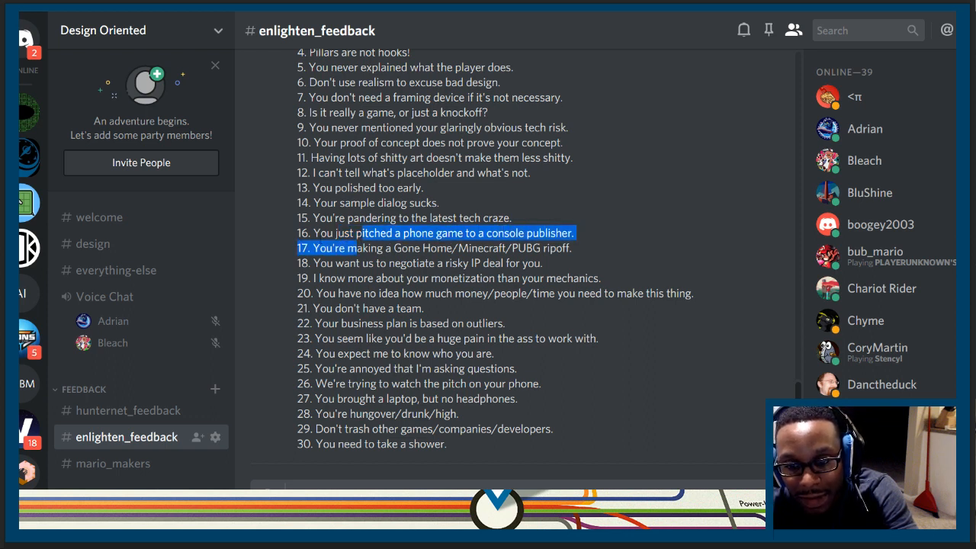
pyautogui.click(358, 248)
pyautogui.moveTo(458, 233)
pyautogui.mouseDown()
pyautogui.moveTo(363, 232)
pyautogui.moveTo(470, 248)
pyautogui.mouseUp()
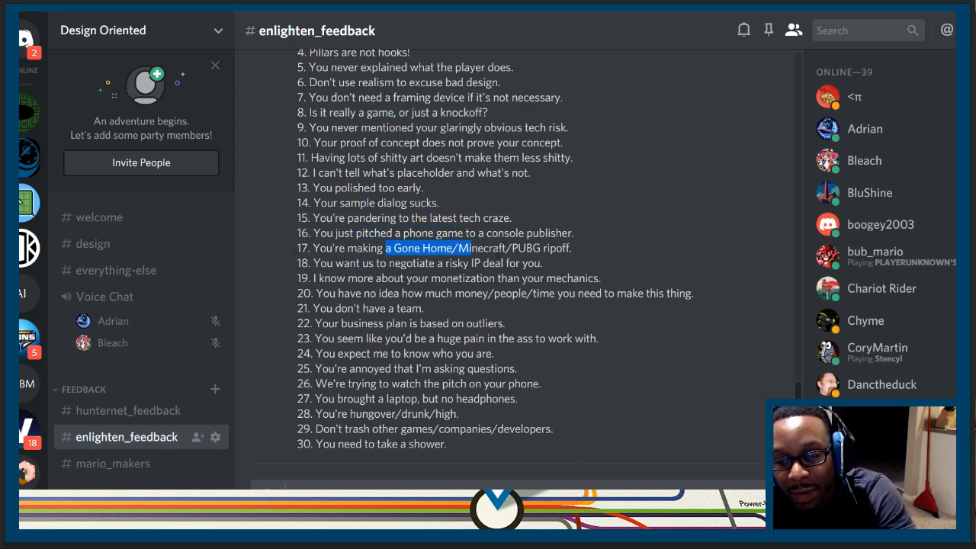
pyautogui.click(469, 248)
pyautogui.moveTo(574, 248); pyautogui.dragTo(396, 247)
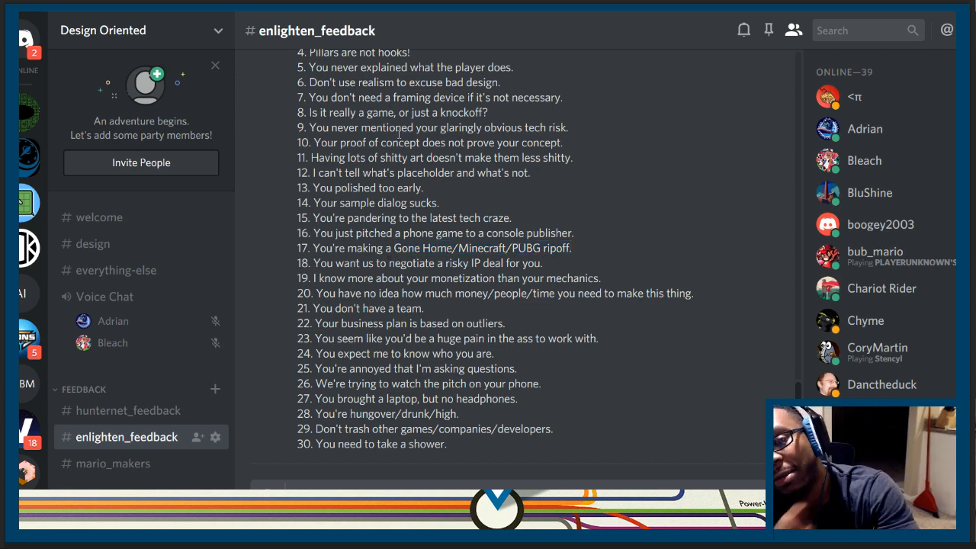
pyautogui.moveTo(384, 98); pyautogui.dragTo(440, 248)
pyautogui.click(443, 268)
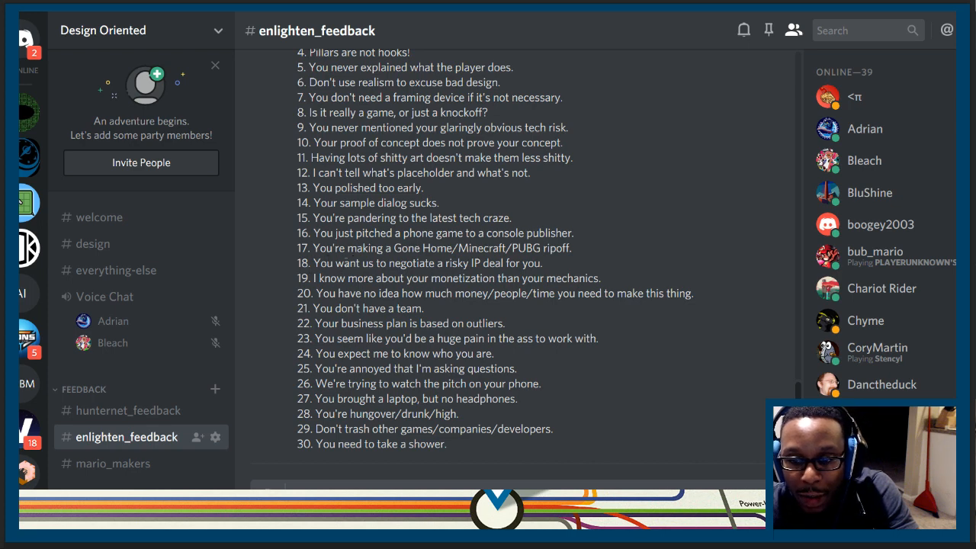
pyautogui.moveTo(344, 263); pyautogui.dragTo(495, 264)
pyautogui.click(452, 264)
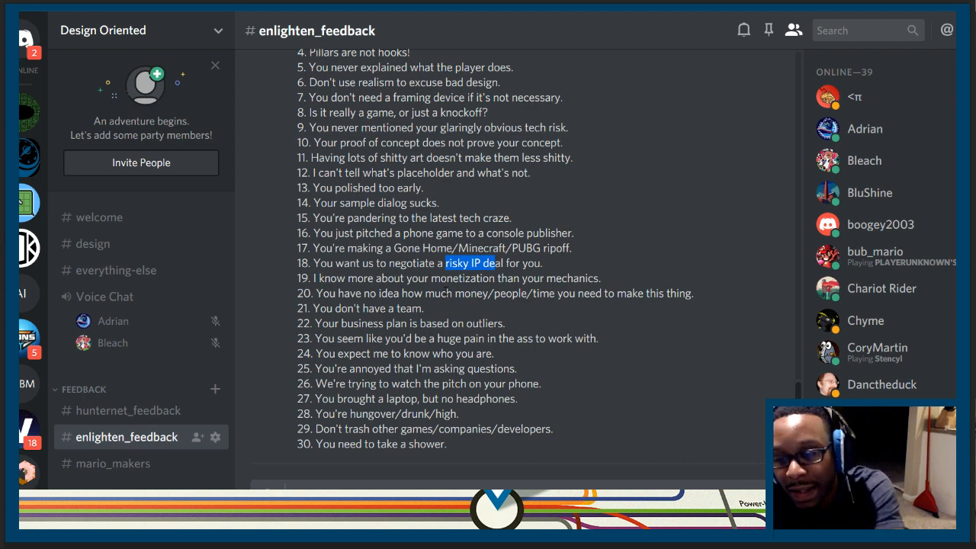
pyautogui.moveTo(325, 263); pyautogui.dragTo(496, 279)
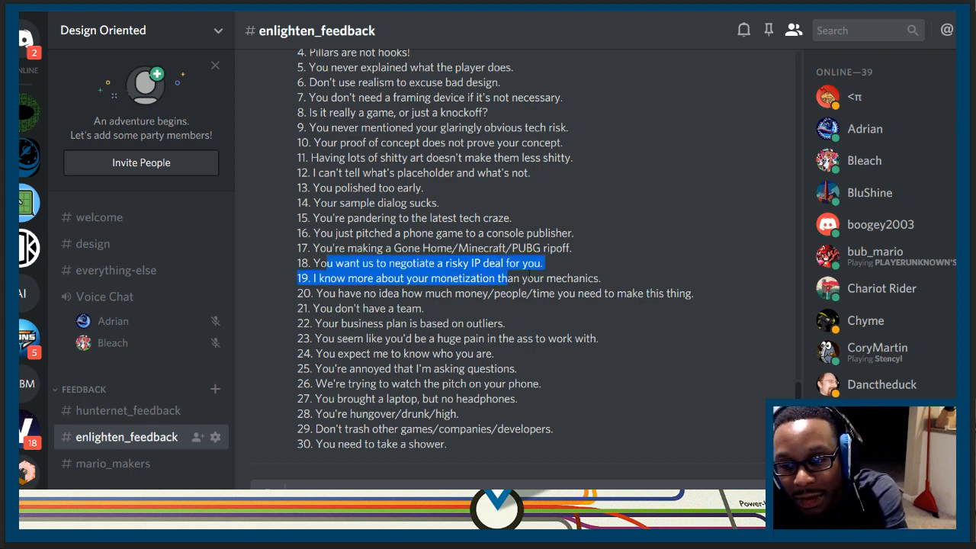
pyautogui.click(496, 278)
pyautogui.moveTo(333, 248); pyautogui.dragTo(473, 278)
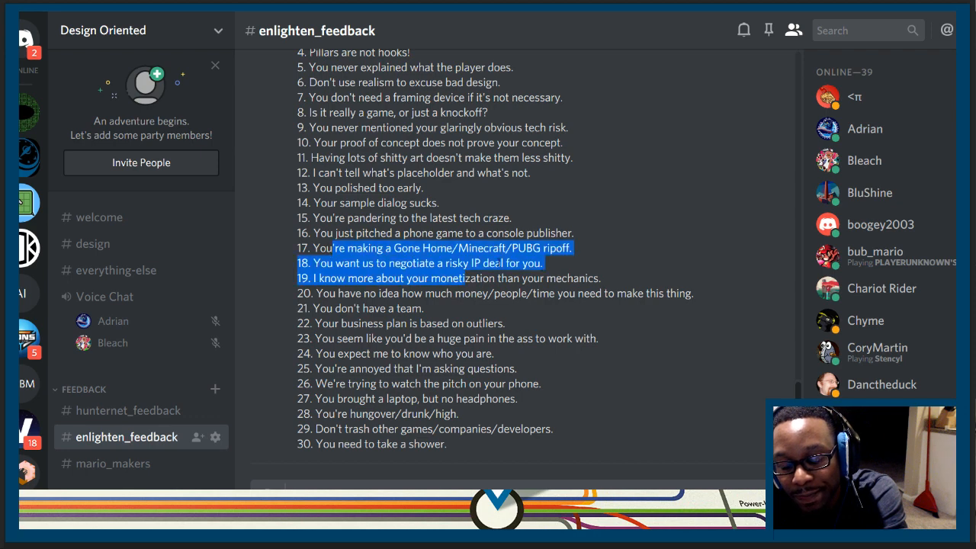
pyautogui.click(467, 278)
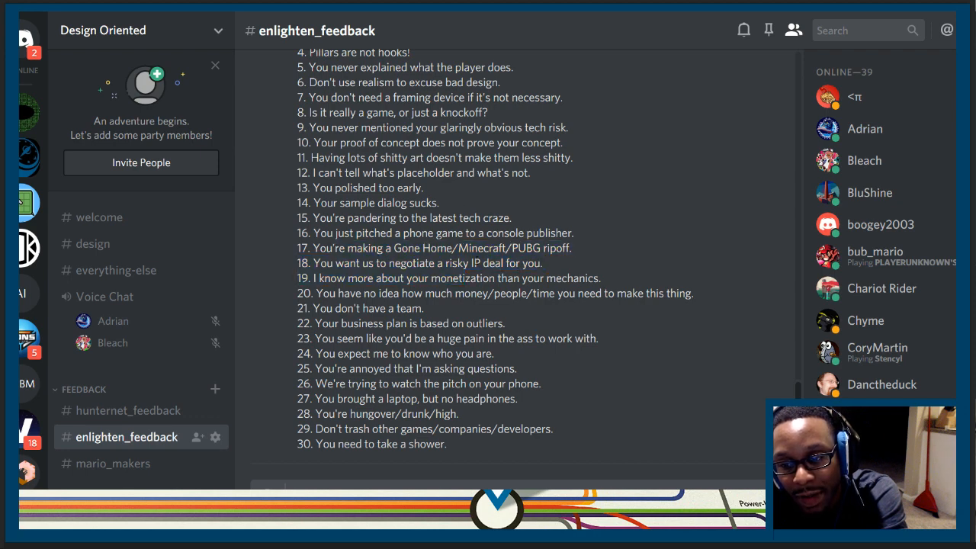
pyautogui.moveTo(471, 263)
pyautogui.mouseDown()
pyautogui.moveTo(419, 263)
pyautogui.moveTo(497, 263)
pyautogui.mouseUp()
pyautogui.click(376, 267)
pyautogui.click(488, 264)
pyautogui.doubleClick(457, 263)
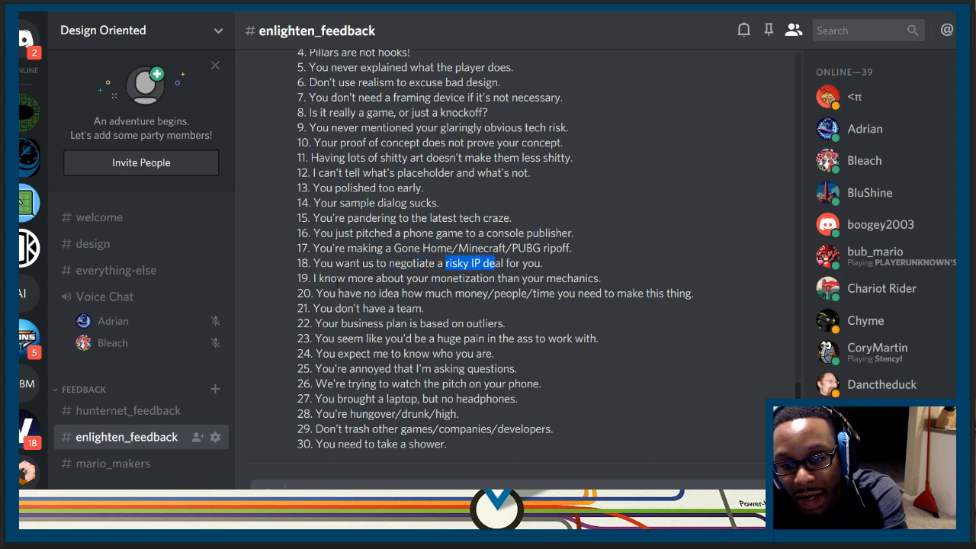
pyautogui.moveTo(380, 277); pyautogui.dragTo(516, 277)
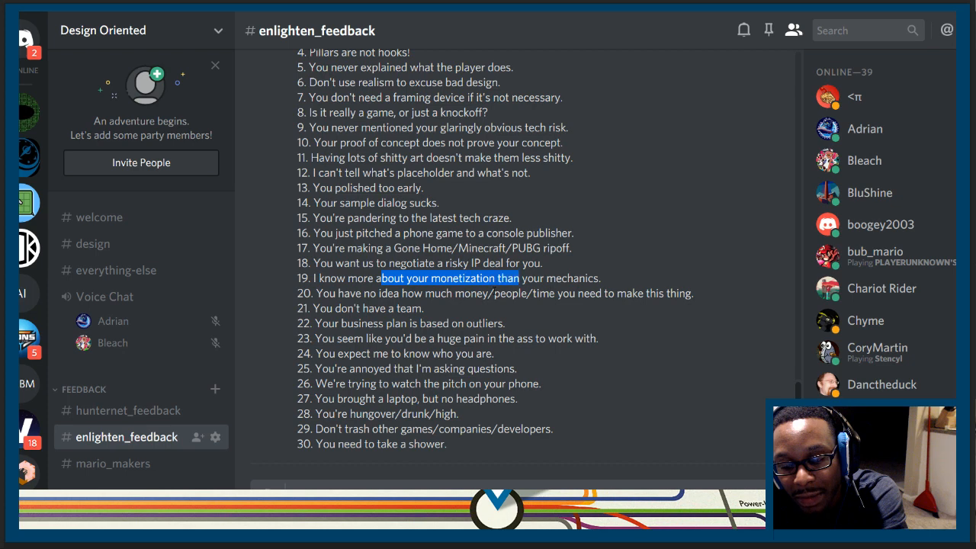
pyautogui.scroll(-3, 539, 257)
# - Highlight the monetization-versus-mechanics phrase in red flag 19 and red flag 20 on money, people, time
pyautogui.click(519, 171)
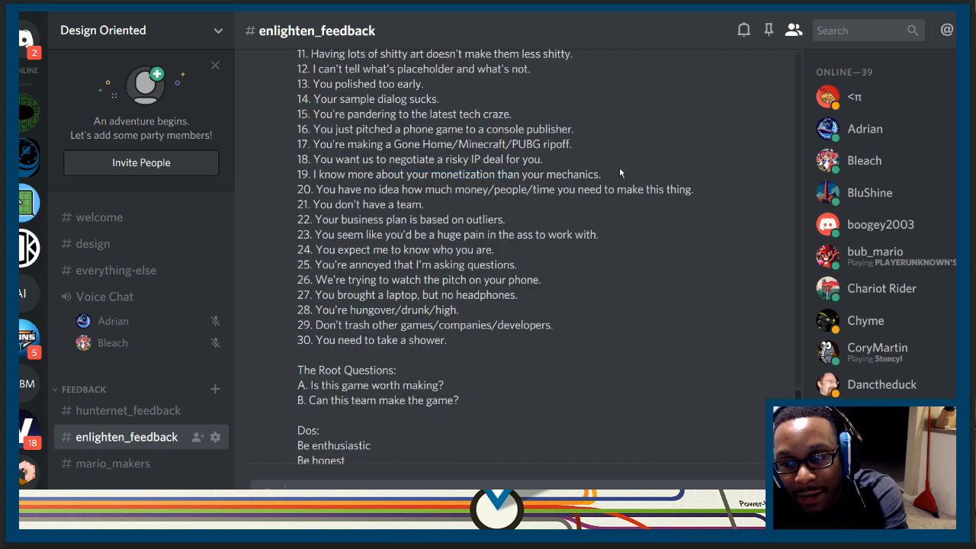
pyautogui.moveTo(602, 175); pyautogui.dragTo(375, 175)
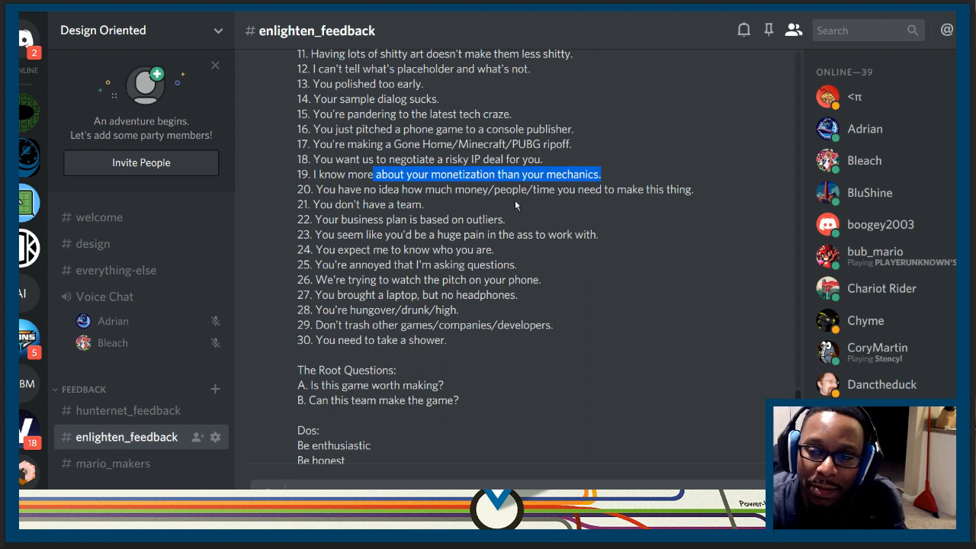
pyautogui.click(625, 192)
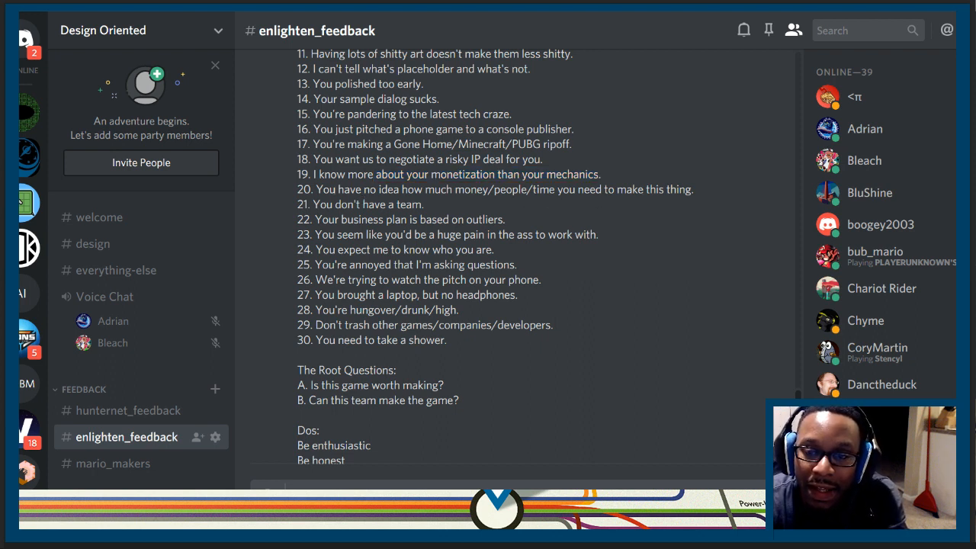
pyautogui.moveTo(337, 189); pyautogui.dragTo(657, 189)
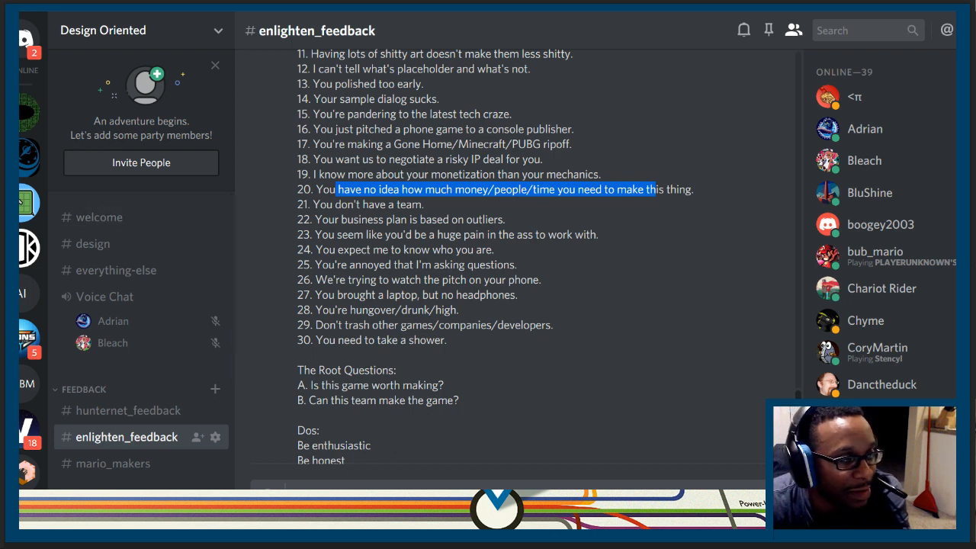
pyautogui.hotkey('alt', 'Tab')
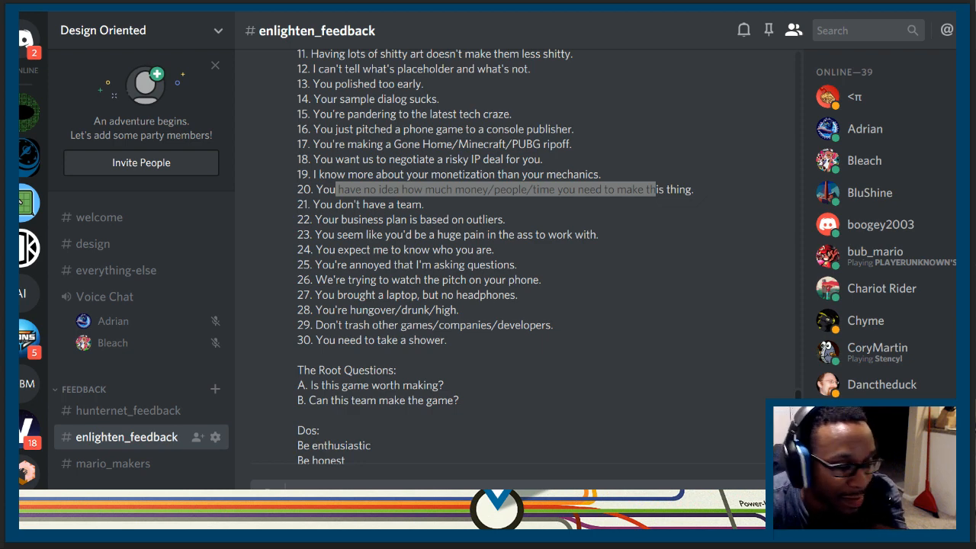
# - Re-highlight phrases across red flags 19–21, emphasising underestimating money, people and time
pyautogui.moveTo(400, 189); pyautogui.dragTo(520, 189)
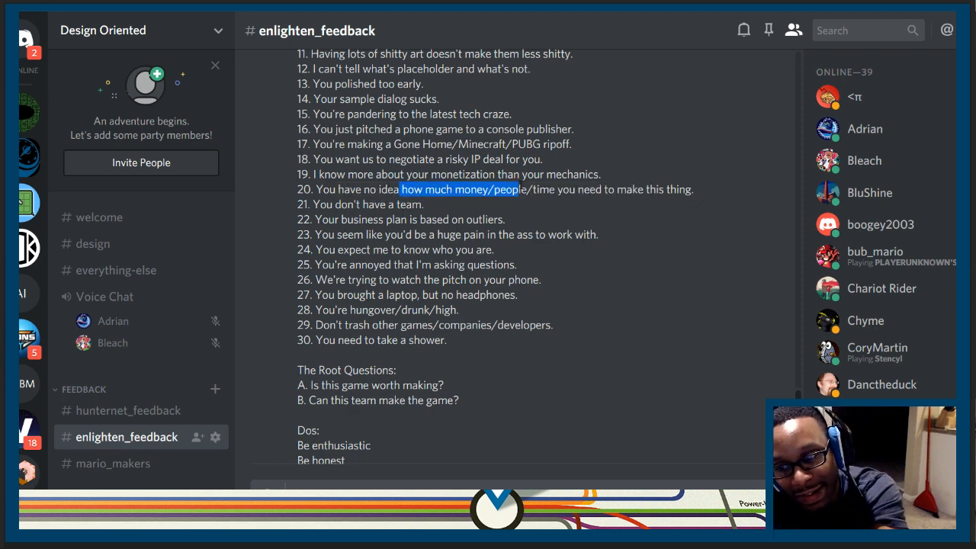
pyautogui.click(524, 192)
pyautogui.moveTo(440, 189)
pyautogui.mouseDown()
pyautogui.moveTo(597, 189)
pyautogui.moveTo(329, 174)
pyautogui.mouseUp()
pyautogui.click(533, 189)
pyautogui.click(534, 189)
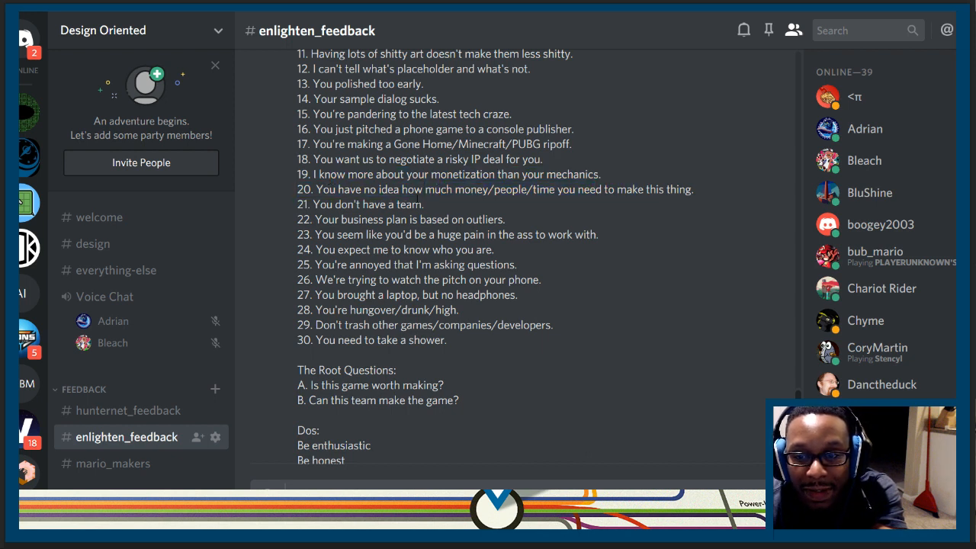
pyautogui.moveTo(415, 189)
pyautogui.mouseDown()
pyautogui.moveTo(527, 189)
pyautogui.moveTo(424, 204)
pyautogui.mouseUp()
pyautogui.click(607, 189)
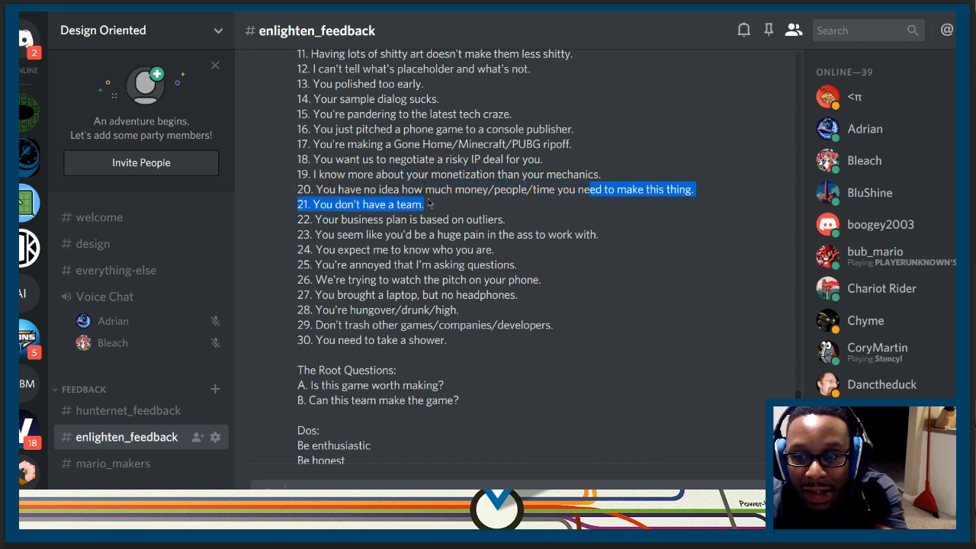
pyautogui.moveTo(592, 189)
pyautogui.mouseDown()
pyautogui.moveTo(395, 189)
pyautogui.moveTo(551, 189)
pyautogui.mouseUp()
pyautogui.click(533, 205)
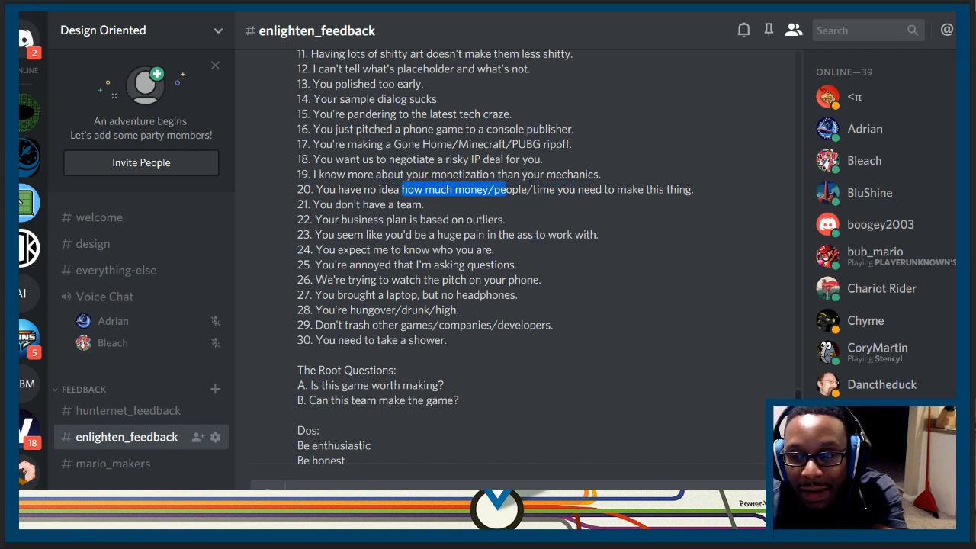
# - Pick out the words people, money and time in red flag 20, then highlight red flag 21 about lacking a team
pyautogui.doubleClick(511, 189)
pyautogui.click(488, 190)
pyautogui.doubleClick(471, 189)
pyautogui.doubleClick(544, 189)
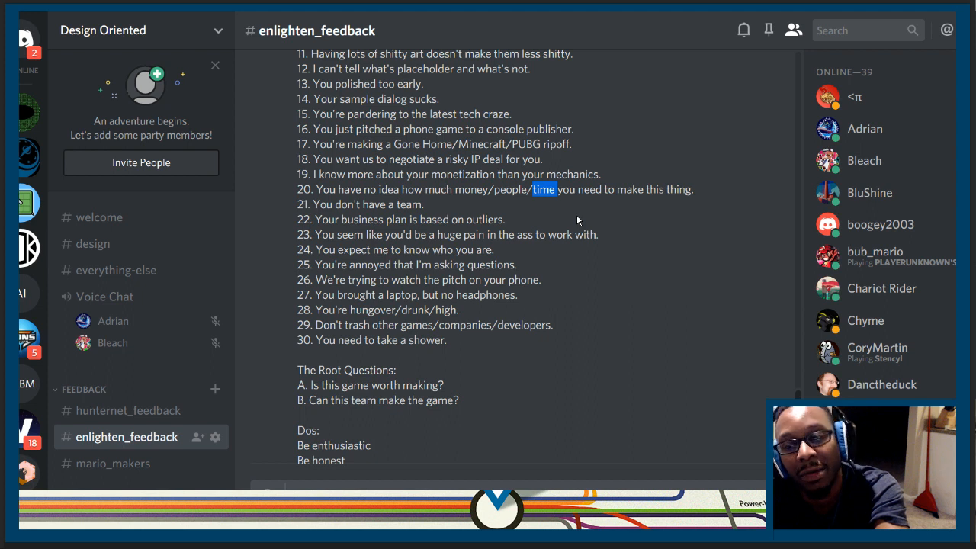
pyautogui.moveTo(425, 204); pyautogui.dragTo(313, 205)
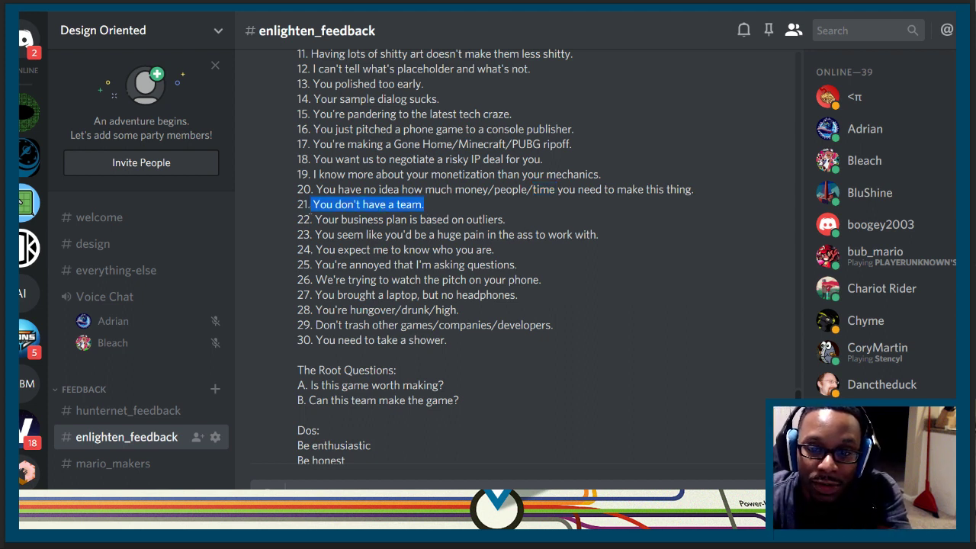
pyautogui.click(367, 210)
pyautogui.moveTo(333, 204); pyautogui.dragTo(425, 189)
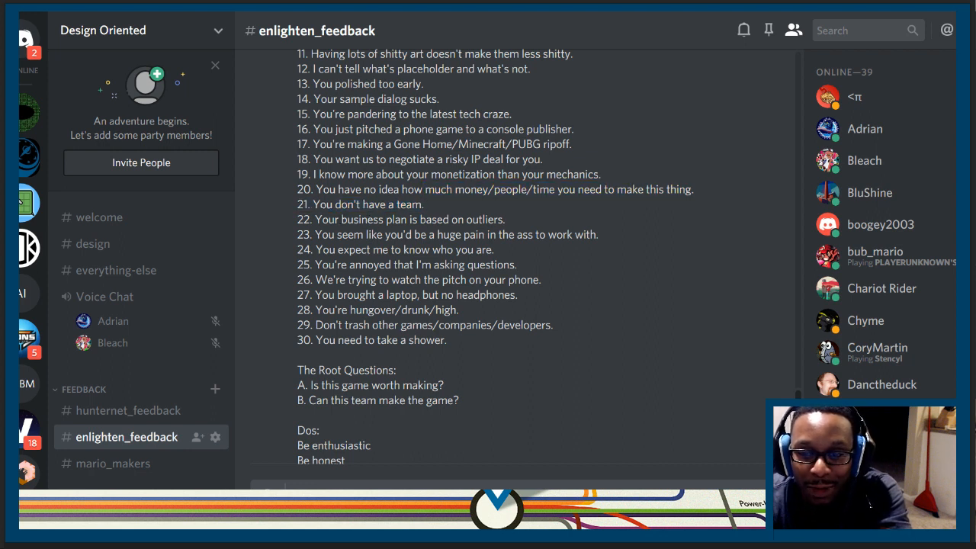
pyautogui.moveTo(343, 219); pyautogui.dragTo(497, 220)
pyautogui.click(508, 222)
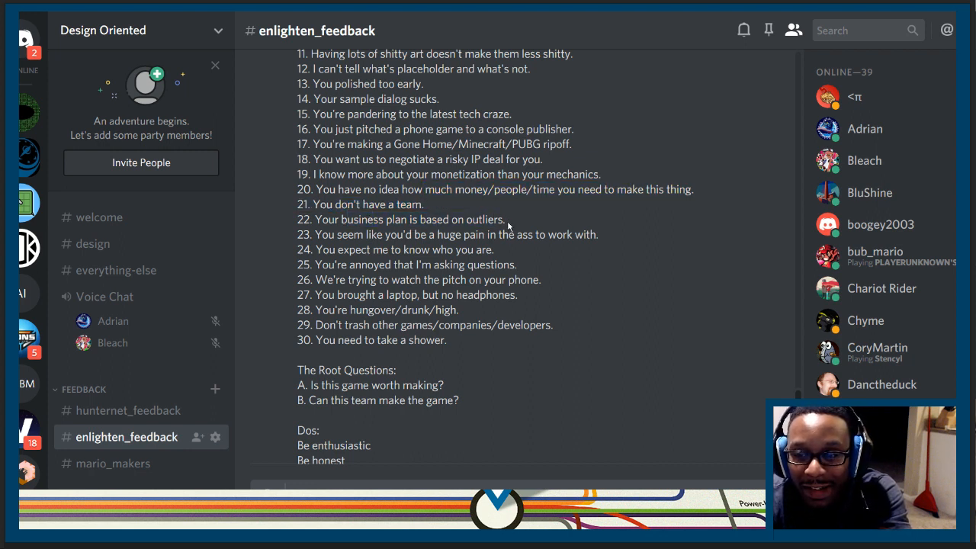
pyautogui.moveTo(506, 219)
pyautogui.mouseDown()
pyautogui.moveTo(315, 219)
pyautogui.moveTo(363, 234)
pyautogui.mouseUp()
pyautogui.click(315, 234)
pyautogui.click(343, 234)
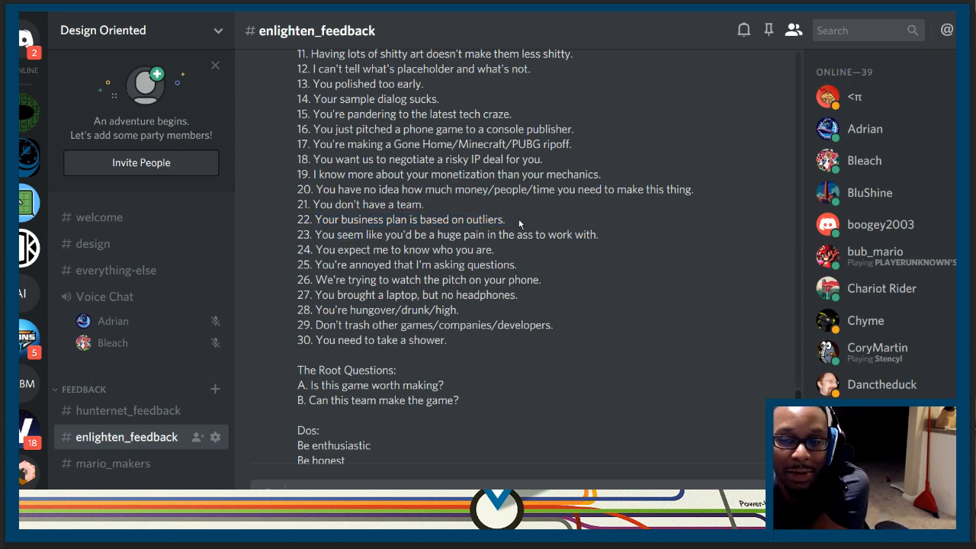
pyautogui.moveTo(315, 234)
pyautogui.mouseDown()
pyautogui.moveTo(456, 234)
pyautogui.moveTo(309, 223)
pyautogui.mouseUp()
pyautogui.click(320, 234)
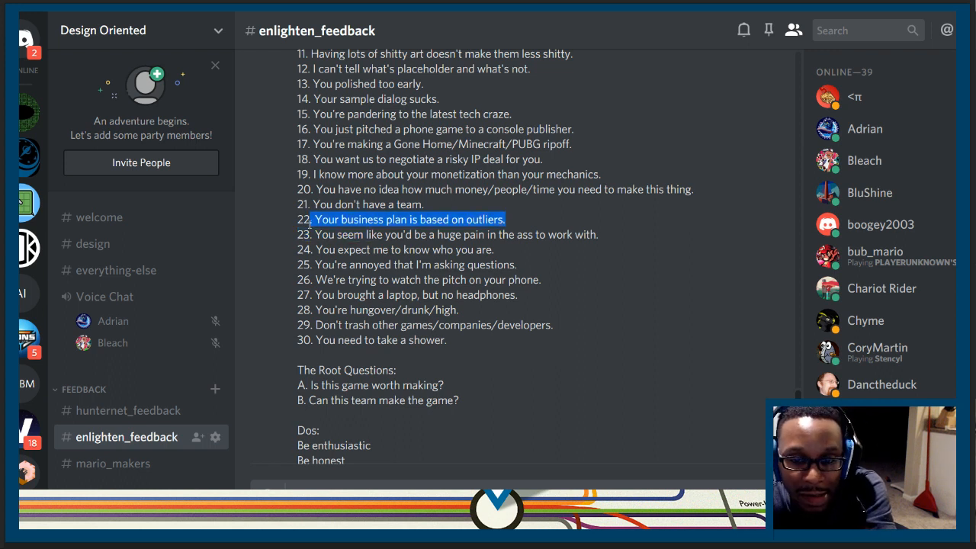
pyautogui.click(318, 237)
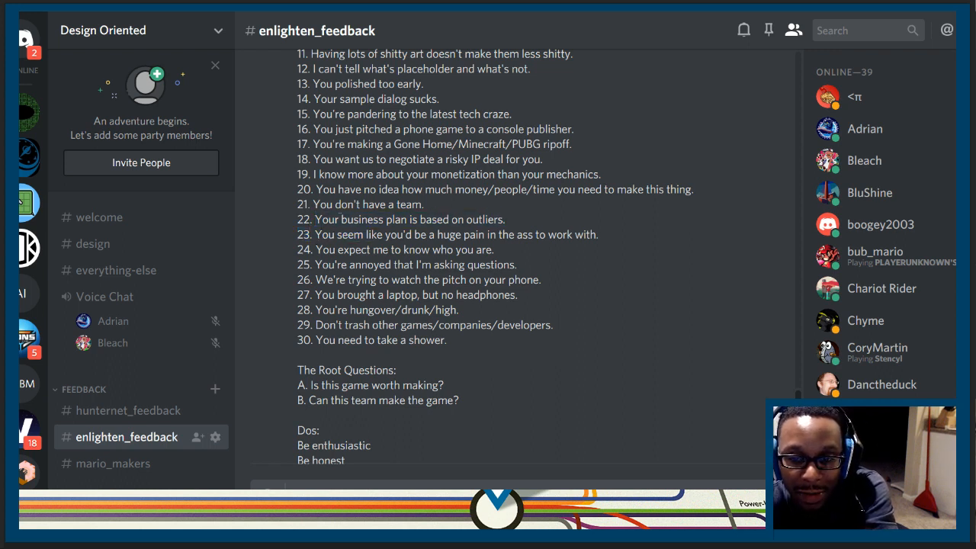
pyautogui.moveTo(322, 219); pyautogui.dragTo(458, 220)
pyautogui.click(458, 219)
pyautogui.moveTo(315, 234); pyautogui.dragTo(479, 234)
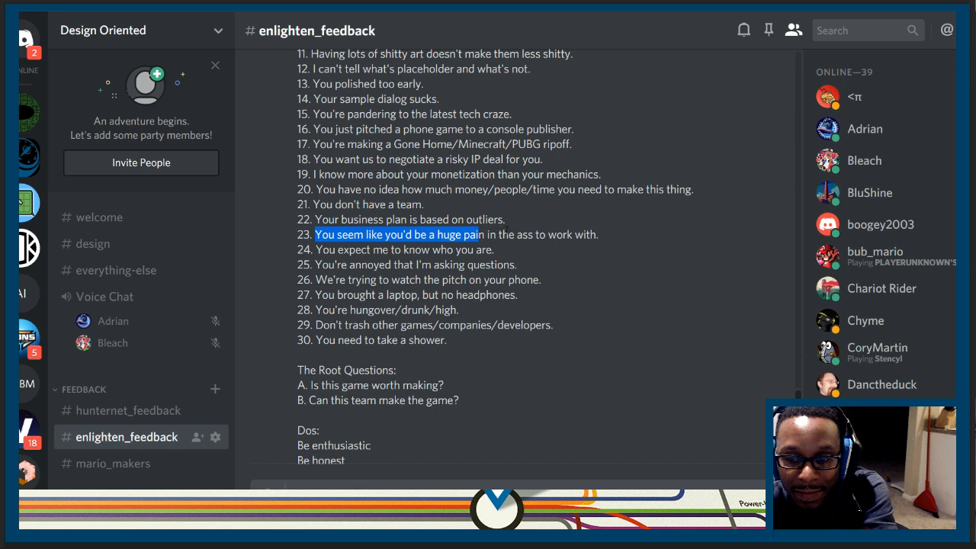
pyautogui.click(479, 234)
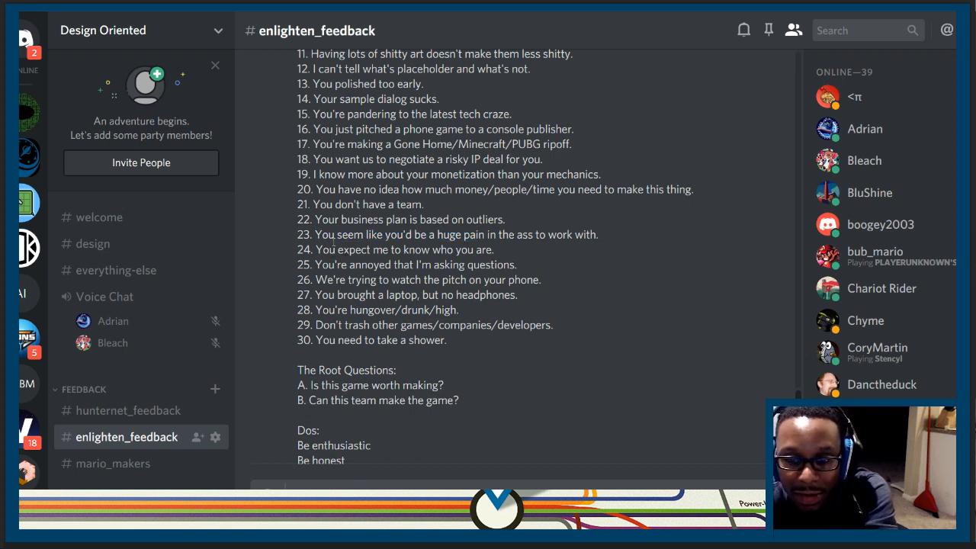
pyautogui.moveTo(457, 234); pyautogui.dragTo(601, 234)
pyautogui.click(457, 234)
pyautogui.moveTo(353, 234); pyautogui.dragTo(549, 235)
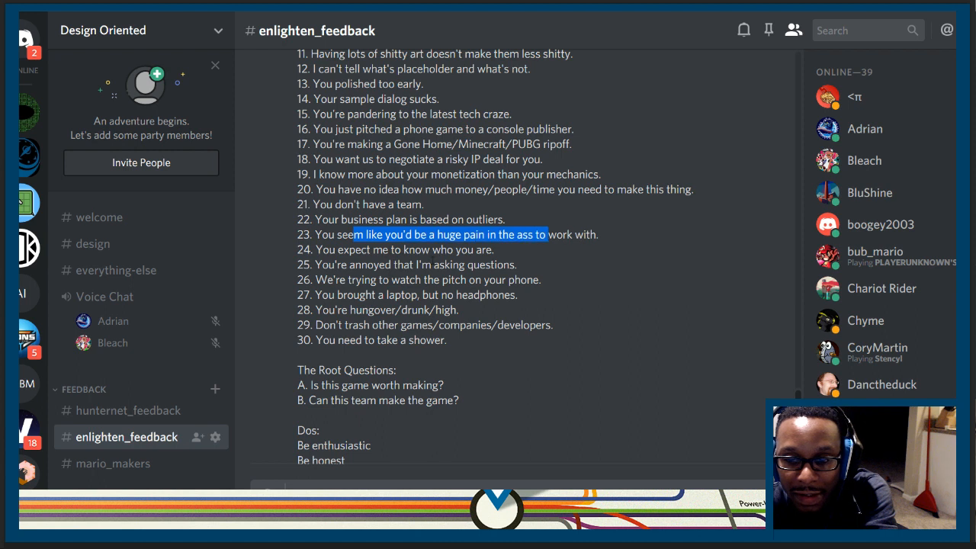
pyautogui.click(549, 234)
pyautogui.moveTo(343, 250); pyautogui.dragTo(468, 249)
pyautogui.click(469, 249)
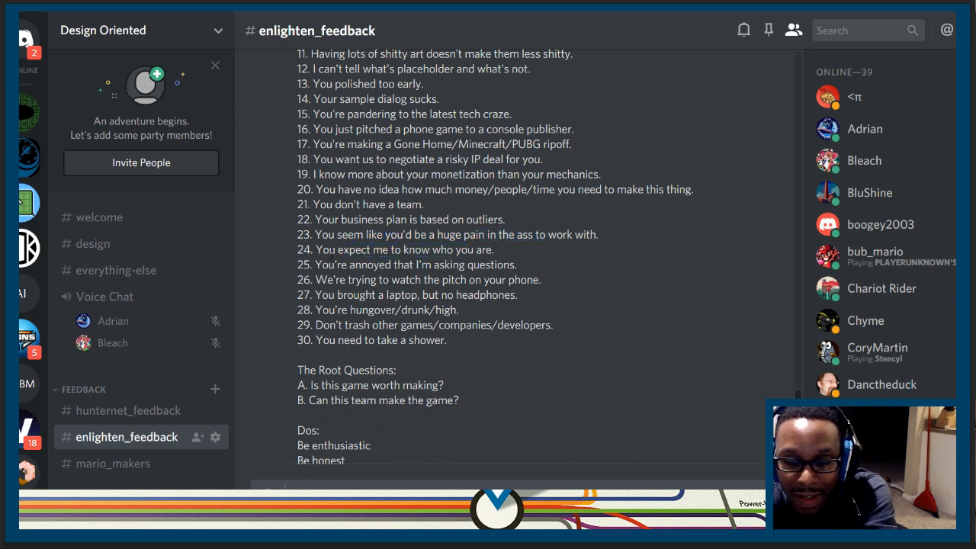
pyautogui.moveTo(322, 249); pyautogui.dragTo(495, 250)
pyautogui.click(397, 267)
pyautogui.moveTo(321, 265); pyautogui.dragTo(488, 265)
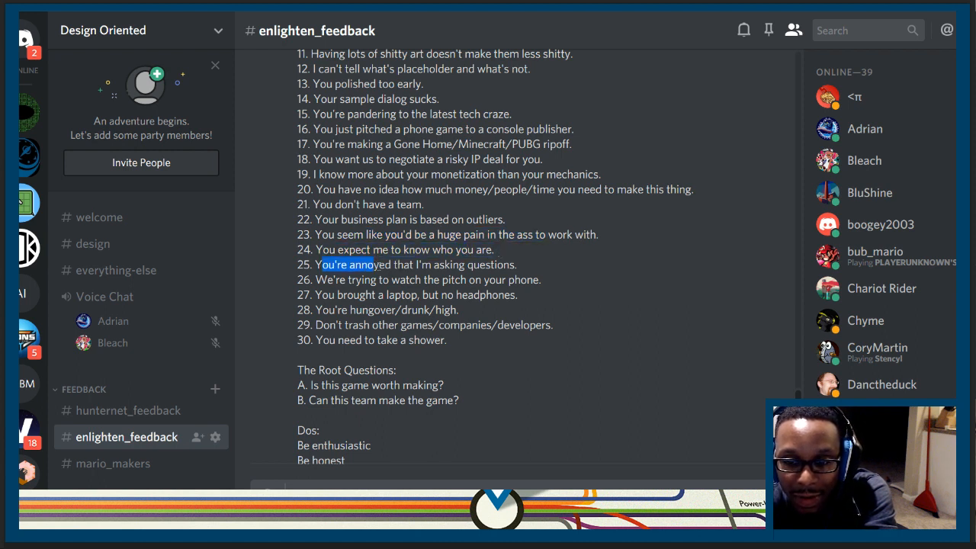
pyautogui.click(488, 264)
pyautogui.moveTo(314, 265); pyautogui.dragTo(453, 264)
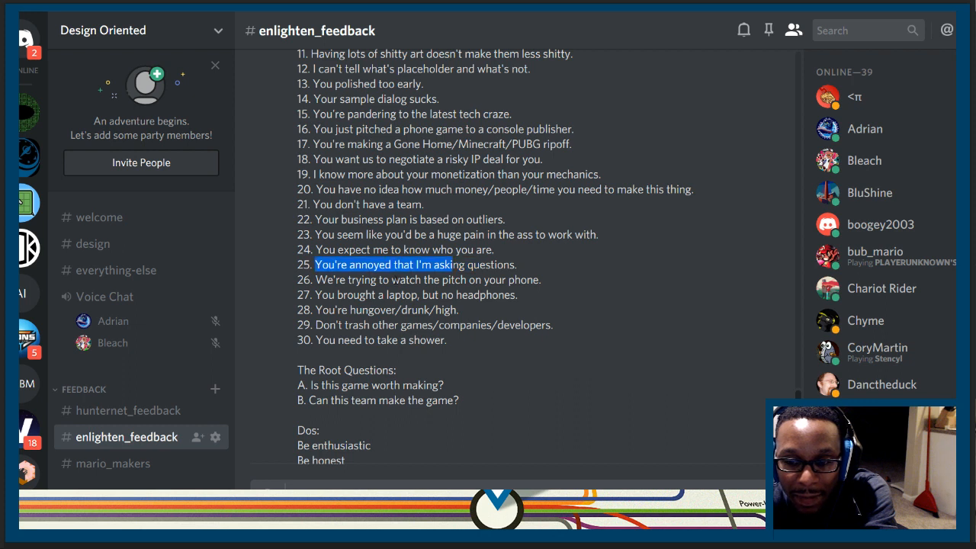
pyautogui.click(453, 265)
pyautogui.moveTo(323, 279); pyautogui.dragTo(496, 280)
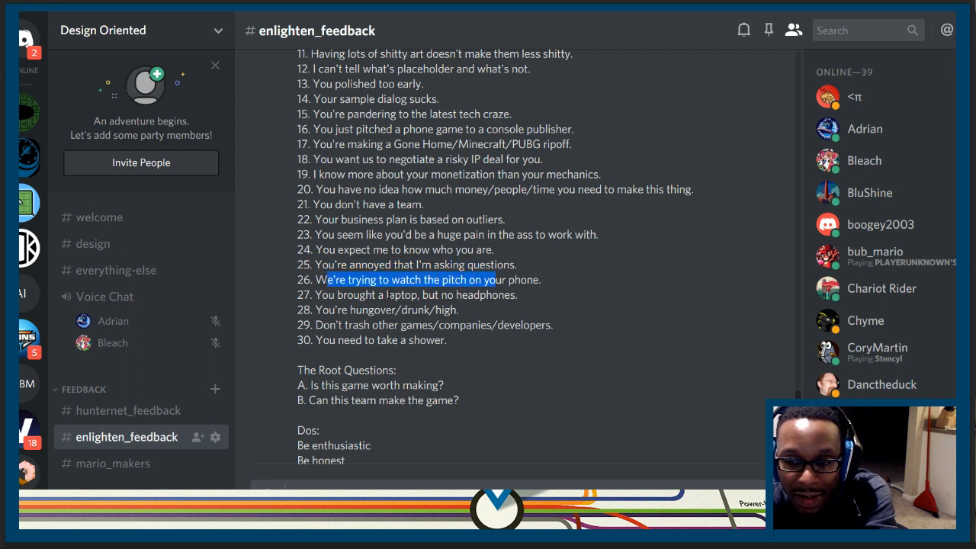
pyautogui.click(387, 295)
pyautogui.moveTo(339, 279); pyautogui.dragTo(534, 280)
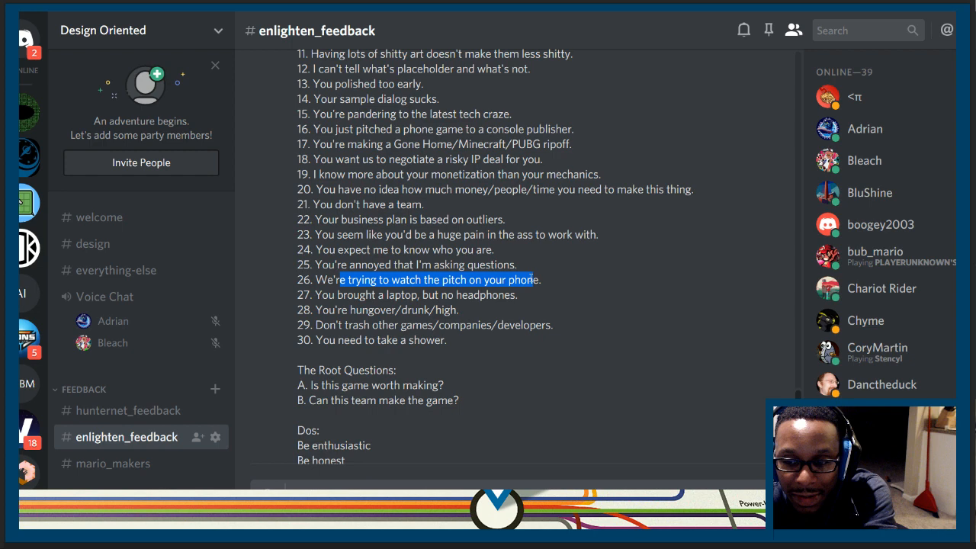
pyautogui.moveTo(340, 295); pyautogui.dragTo(466, 294)
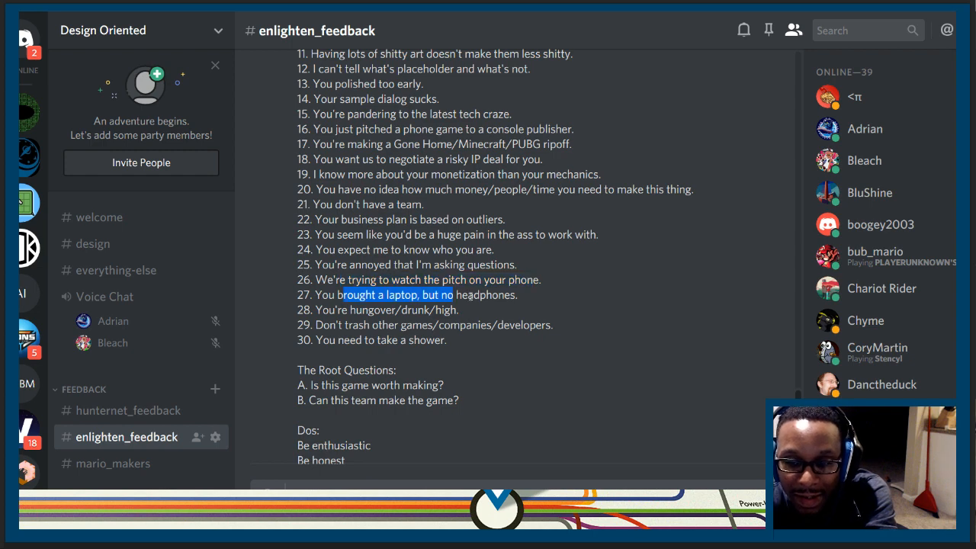
pyautogui.scroll(-2, 470, 310)
pyautogui.moveTo(351, 206); pyautogui.dragTo(493, 191)
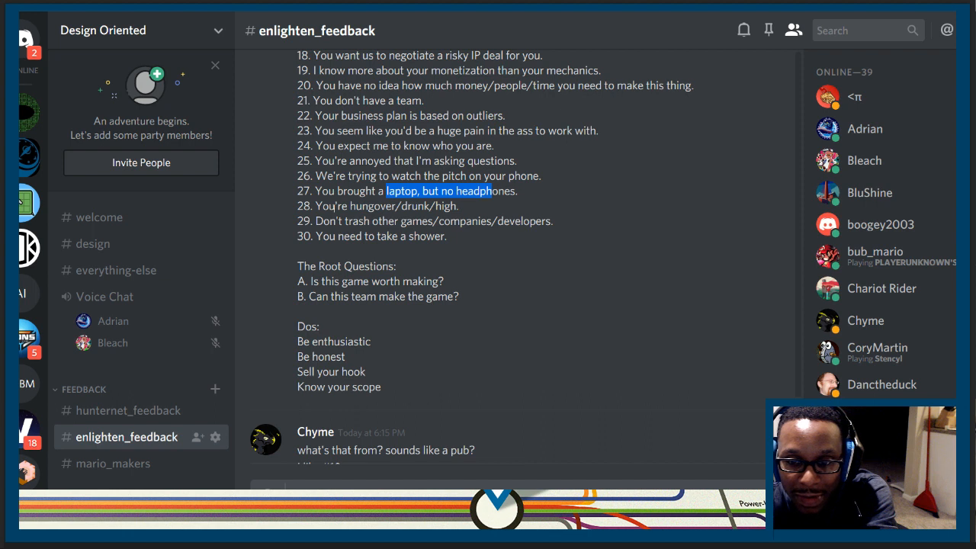
pyautogui.moveTo(335, 206); pyautogui.dragTo(434, 206)
pyautogui.doubleClick(415, 208)
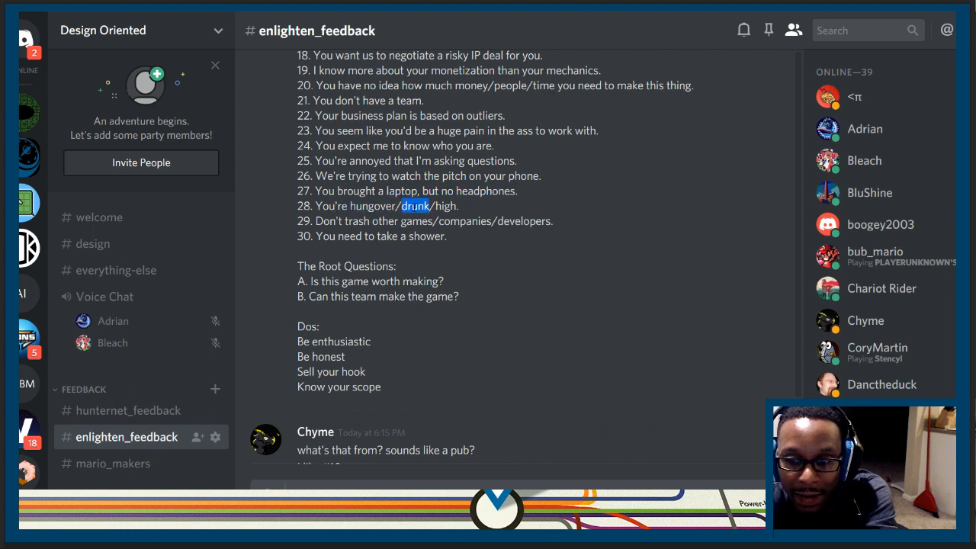
pyautogui.doubleClick(373, 206)
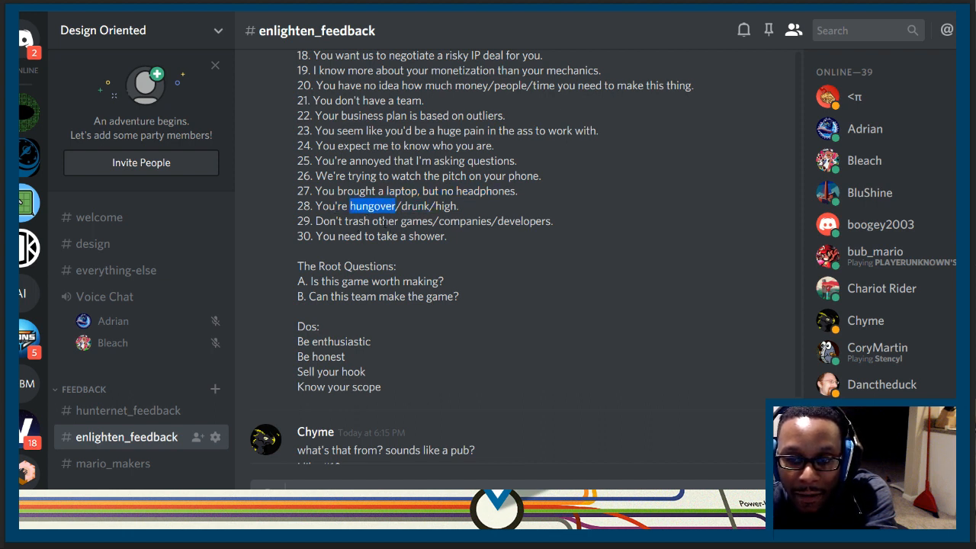
pyautogui.click(391, 217)
pyautogui.moveTo(396, 206); pyautogui.dragTo(350, 206)
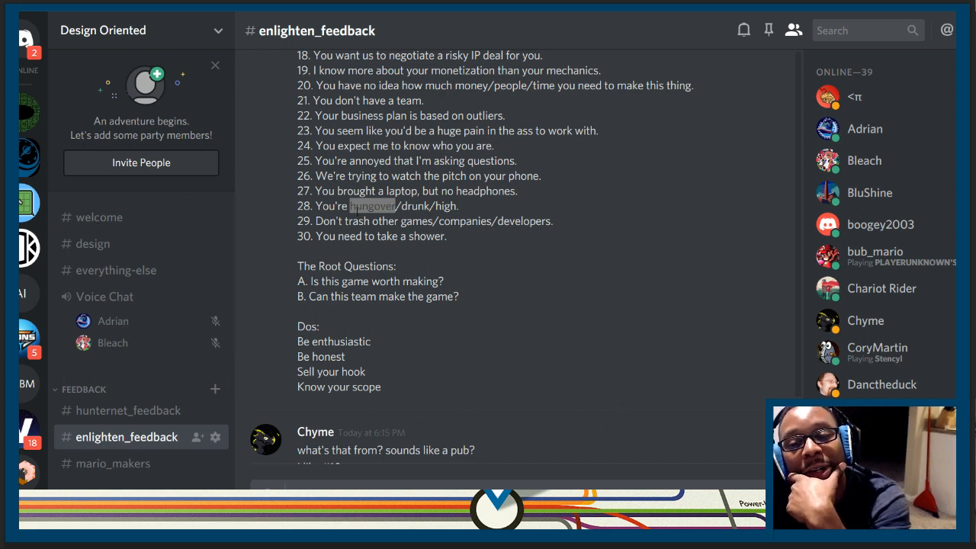
pyautogui.click(332, 206)
pyautogui.doubleClick(360, 206)
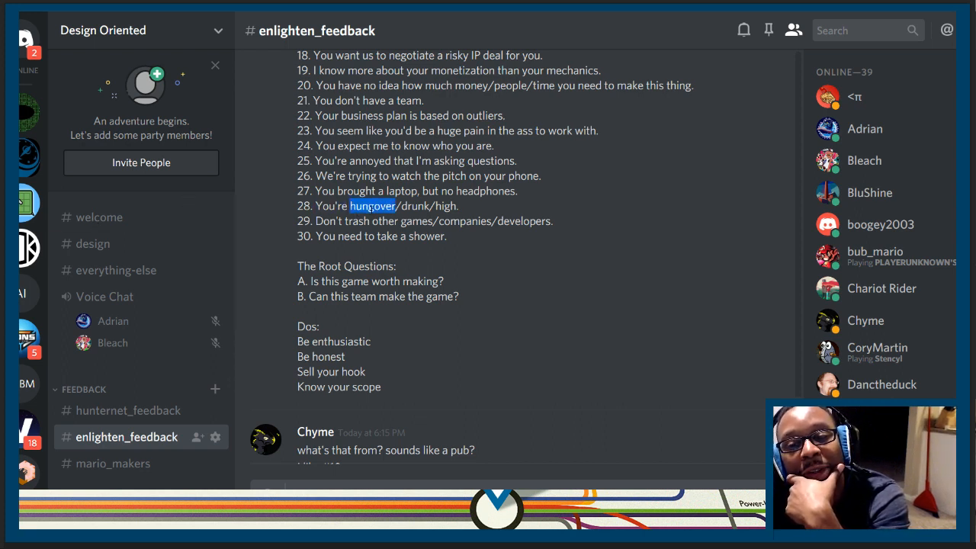
pyautogui.doubleClick(416, 206)
pyautogui.click(449, 204)
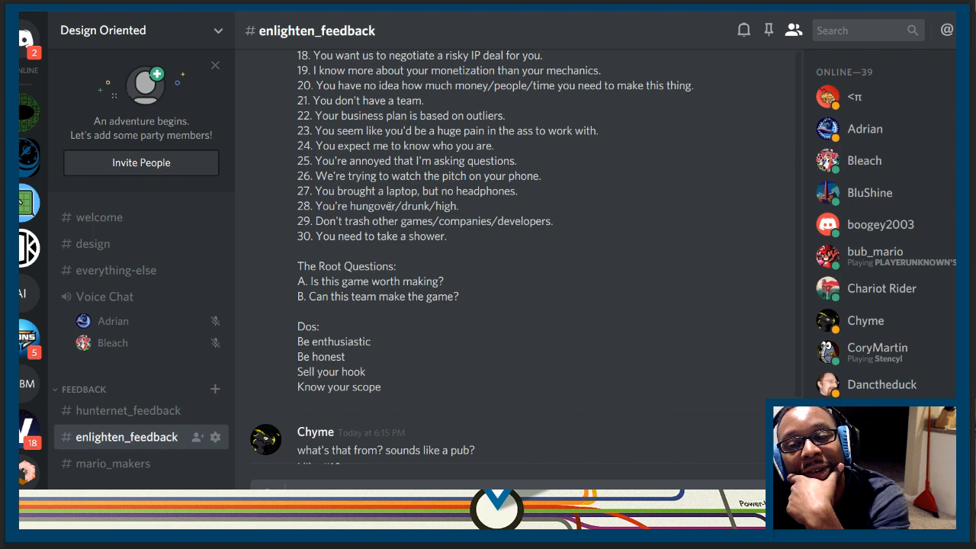
pyautogui.doubleClick(393, 205)
pyautogui.click(393, 204)
pyautogui.doubleClick(446, 206)
pyautogui.click(446, 206)
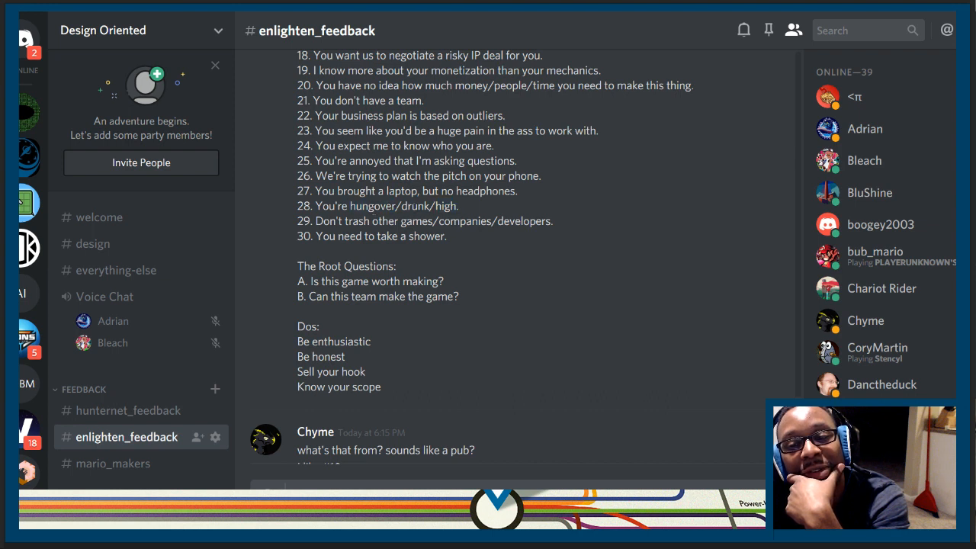
pyautogui.doubleClick(373, 206)
pyautogui.click(373, 206)
pyautogui.doubleClick(416, 205)
pyautogui.click(416, 206)
pyautogui.doubleClick(445, 206)
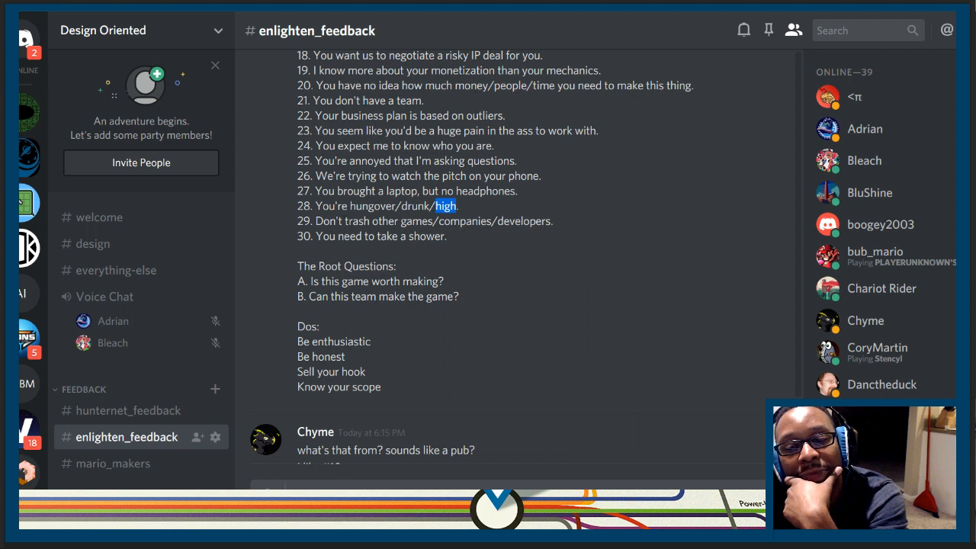
pyautogui.moveTo(348, 221); pyautogui.dragTo(521, 221)
pyautogui.click(470, 235)
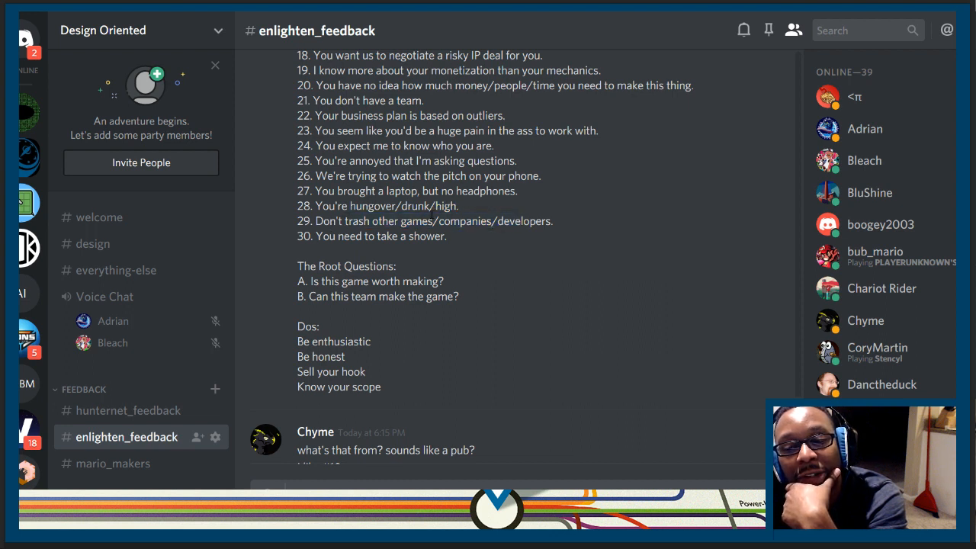
pyautogui.doubleClick(470, 221)
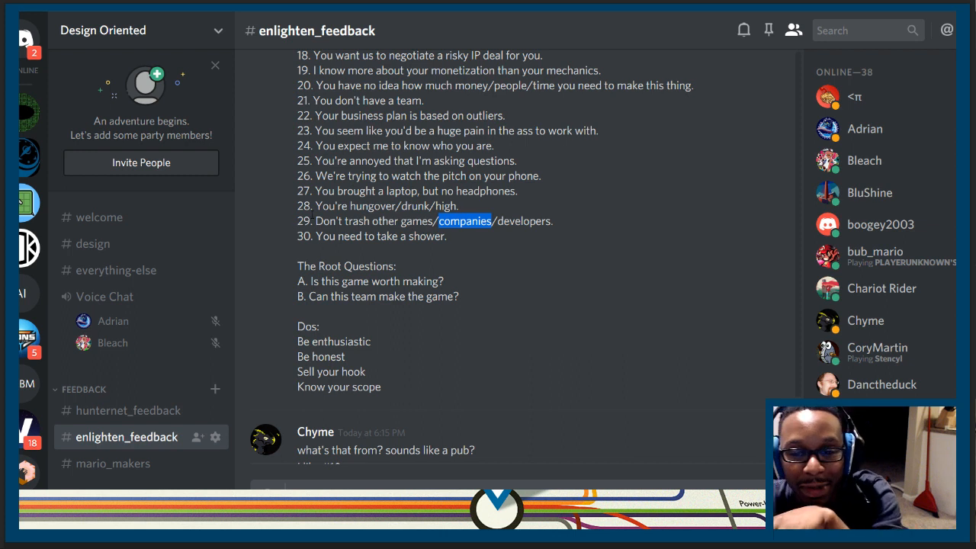
pyautogui.click(460, 221)
pyautogui.moveTo(451, 221); pyautogui.dragTo(345, 220)
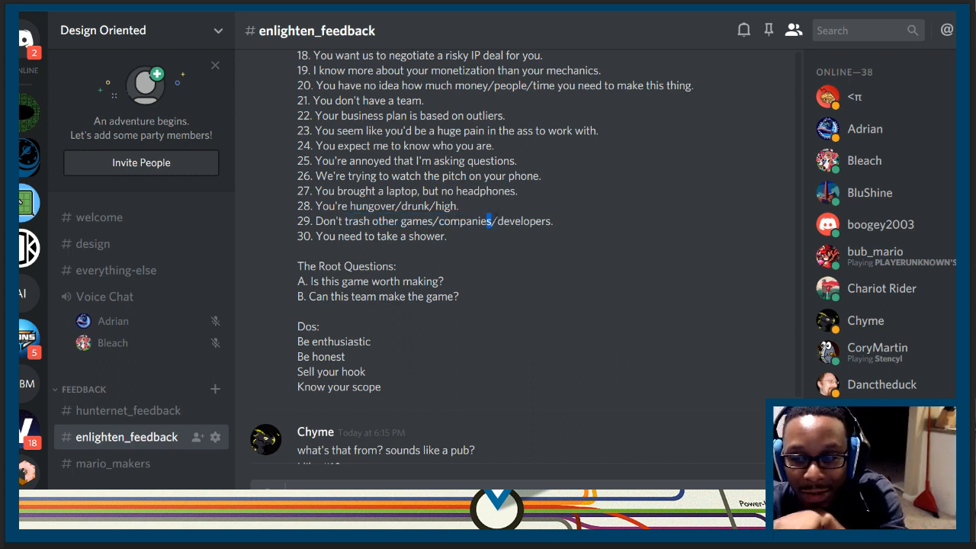
pyautogui.moveTo(479, 221); pyautogui.dragTo(525, 220)
pyautogui.doubleClick(524, 221)
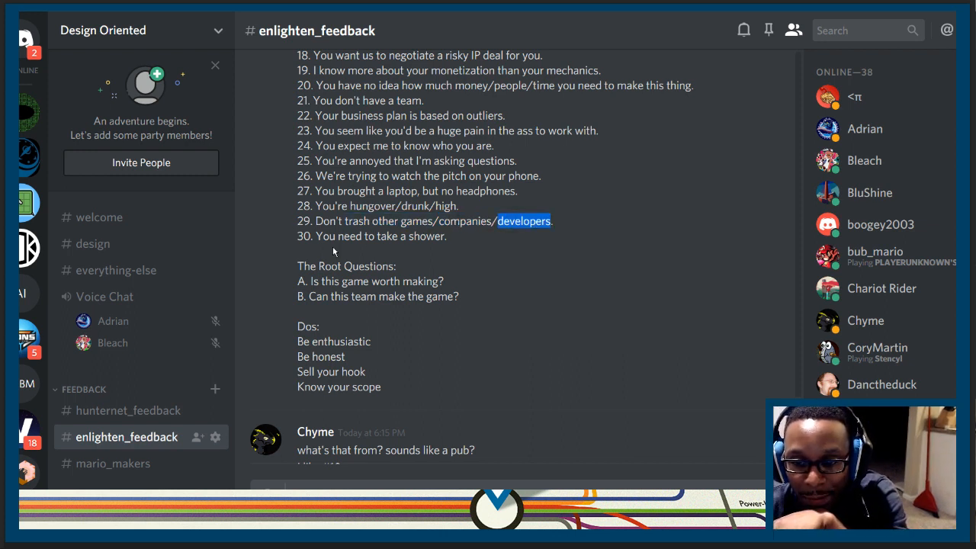
pyautogui.click(458, 236)
pyautogui.moveTo(338, 235)
pyautogui.mouseDown()
pyautogui.moveTo(401, 235)
pyautogui.moveTo(340, 236)
pyautogui.mouseUp()
pyautogui.click(392, 245)
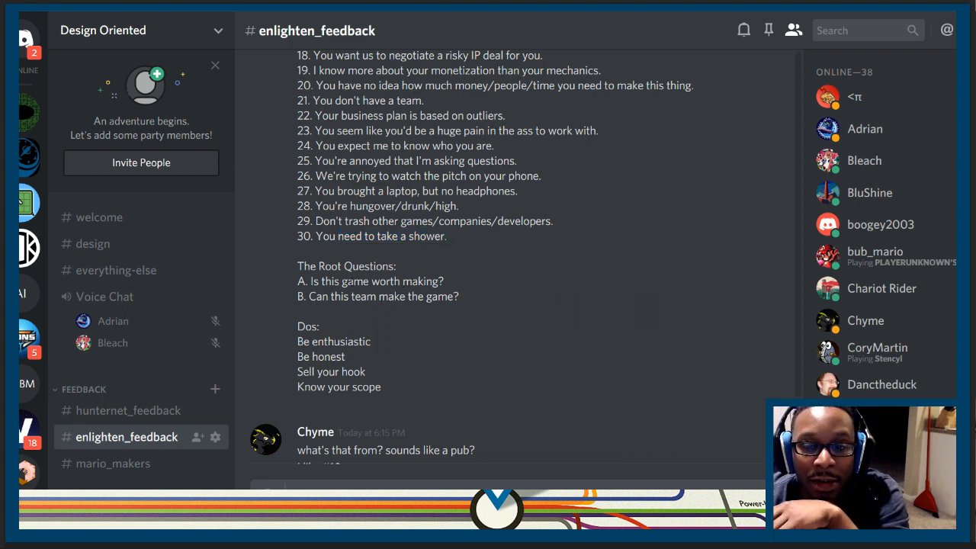
pyautogui.moveTo(321, 281)
pyautogui.mouseDown()
pyautogui.moveTo(437, 296)
pyautogui.moveTo(329, 298)
pyautogui.moveTo(420, 281)
pyautogui.mouseUp()
pyautogui.click(462, 310)
pyautogui.click(318, 303)
pyautogui.scroll(-3, 411, 280)
pyautogui.scroll(2, 411, 280)
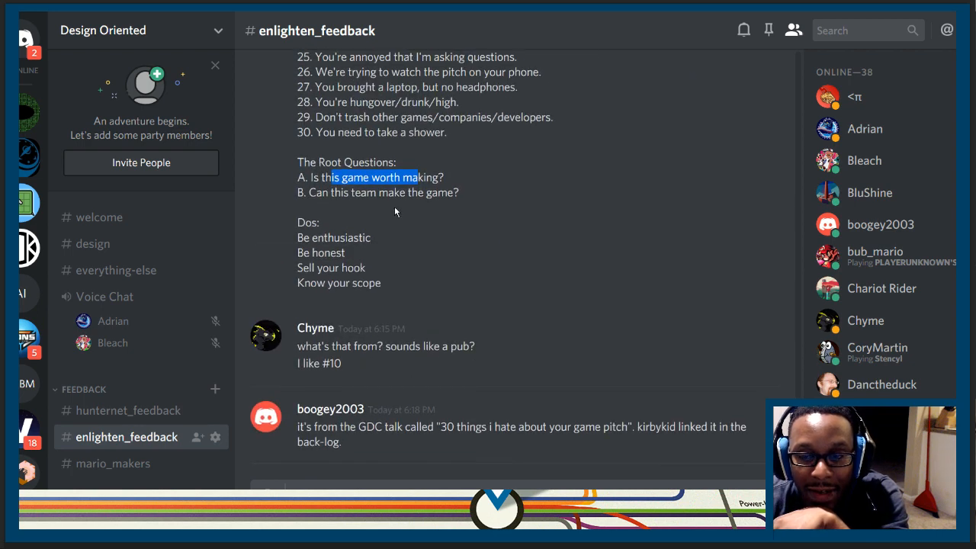
pyautogui.click(412, 183)
pyautogui.moveTo(440, 176); pyautogui.dragTo(309, 176)
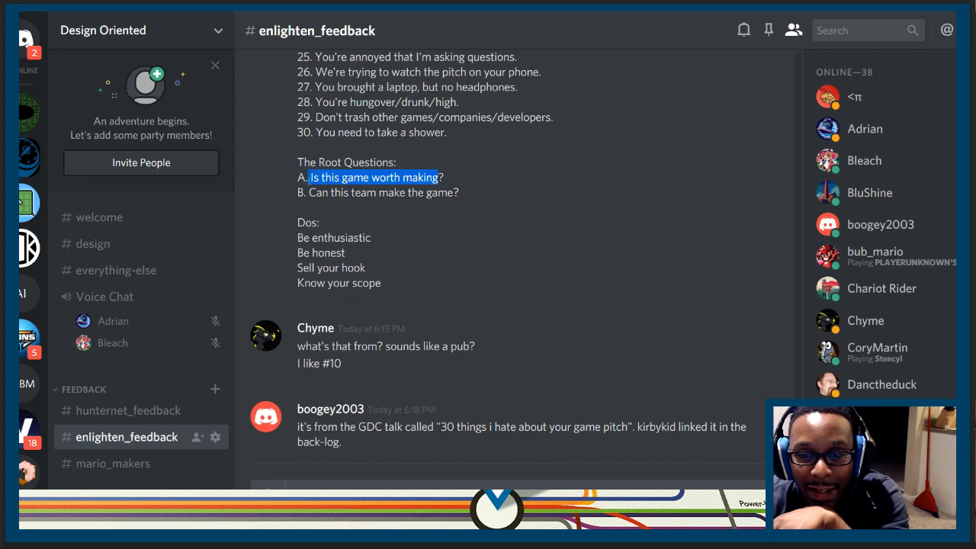
pyautogui.click(450, 181)
pyautogui.moveTo(447, 178); pyautogui.dragTo(306, 178)
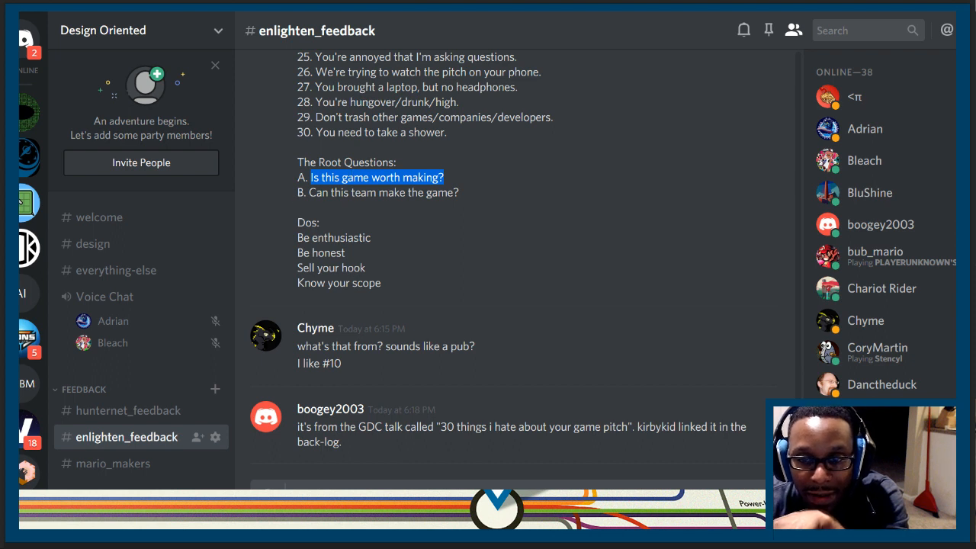
pyautogui.click(344, 189)
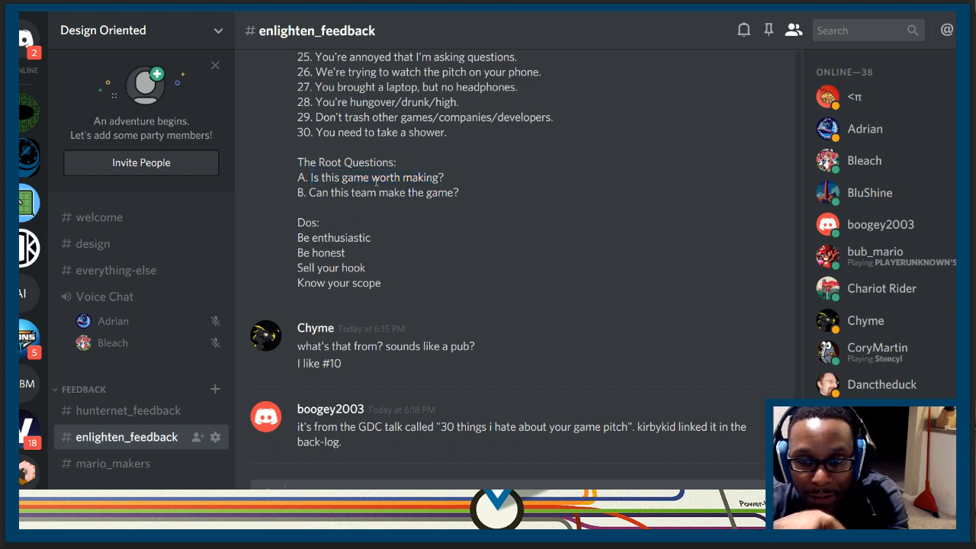
pyautogui.moveTo(373, 177); pyautogui.dragTo(331, 178)
pyautogui.moveTo(335, 238)
pyautogui.mouseDown()
pyautogui.moveTo(318, 238)
pyautogui.moveTo(314, 252)
pyautogui.moveTo(362, 283)
pyautogui.mouseUp()
pyautogui.click(323, 265)
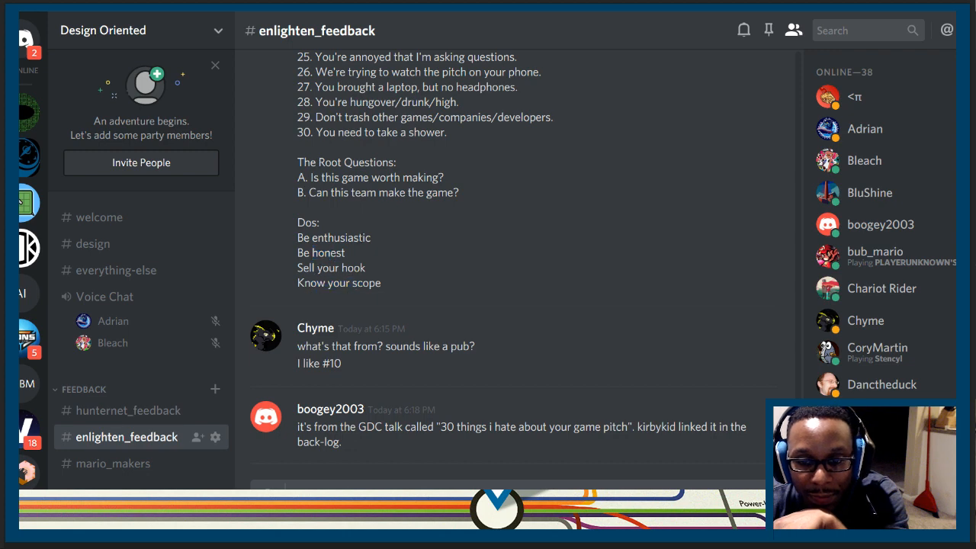
pyautogui.scroll(2, 495, 229)
pyautogui.scroll(2, 496, 229)
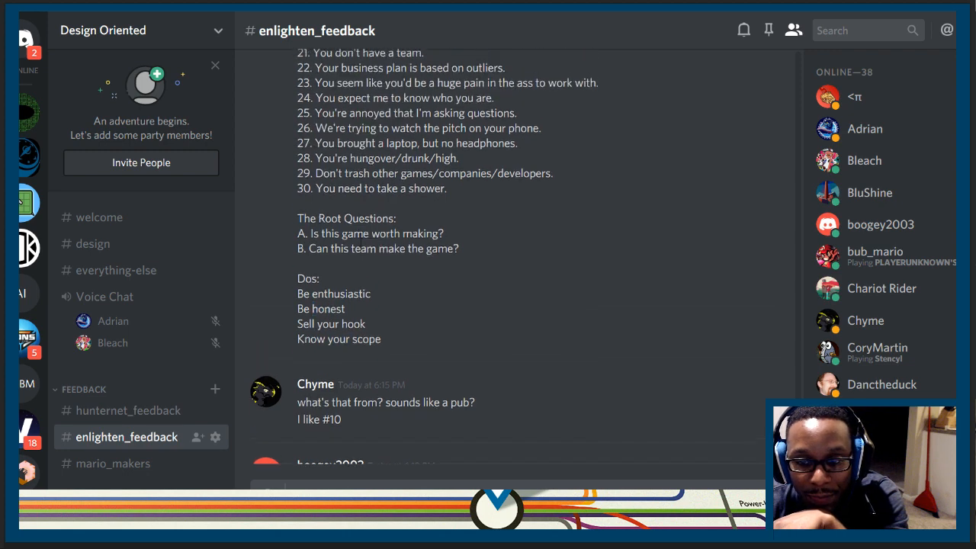
pyautogui.scroll(4, 496, 229)
pyautogui.scroll(2, 496, 229)
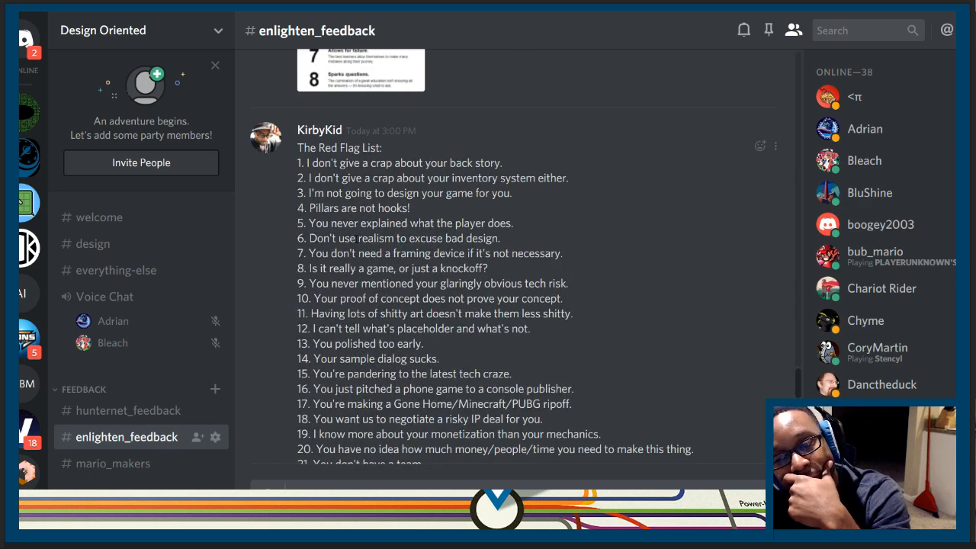
pyautogui.scroll(4, 345, 239)
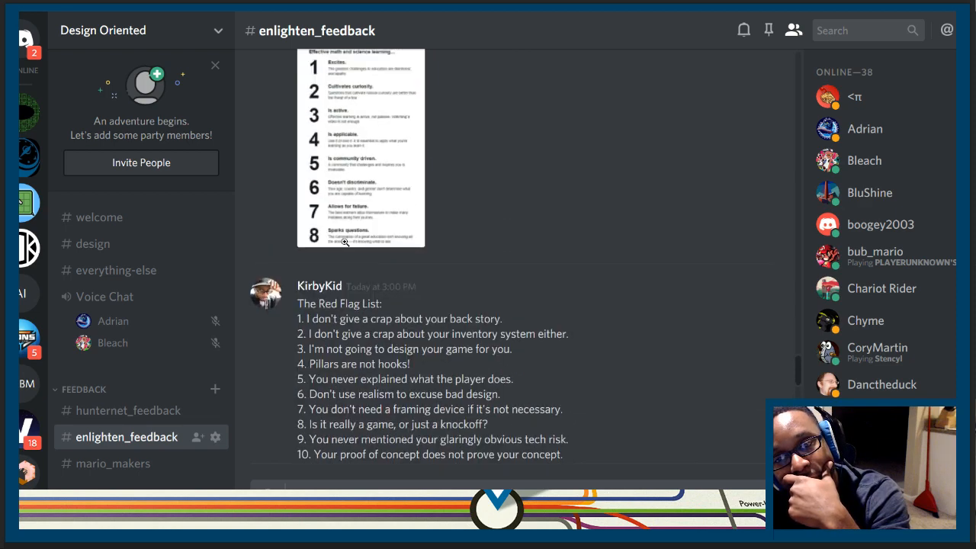
pyautogui.scroll(-4, 344, 242)
pyautogui.scroll(-2, 345, 242)
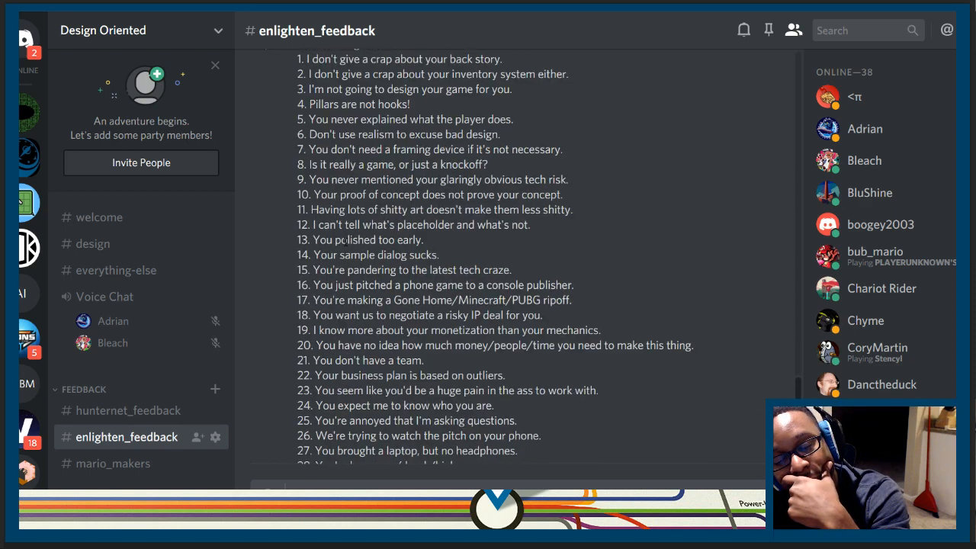
pyautogui.scroll(-4, 344, 239)
pyautogui.scroll(2, 345, 240)
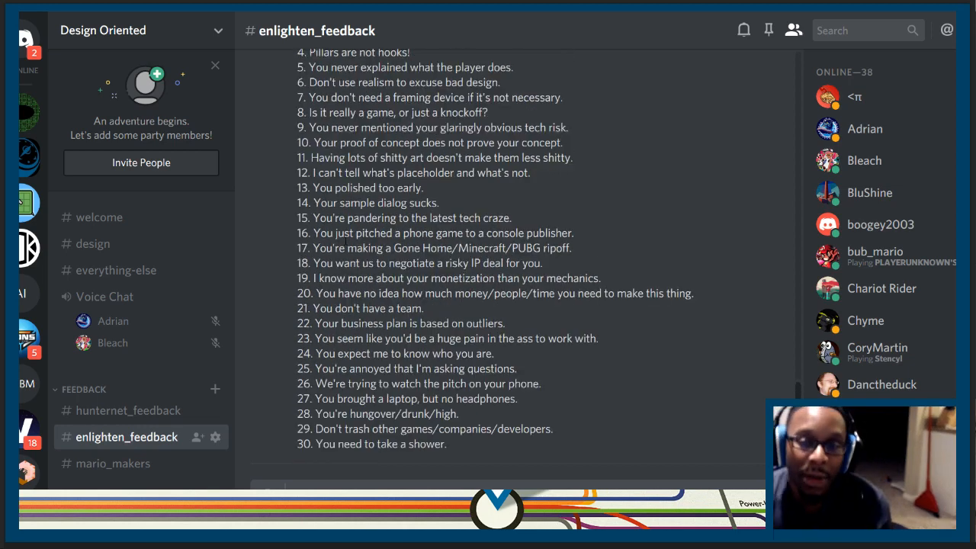
pyautogui.scroll(5, 345, 239)
pyautogui.scroll(3, 340, 222)
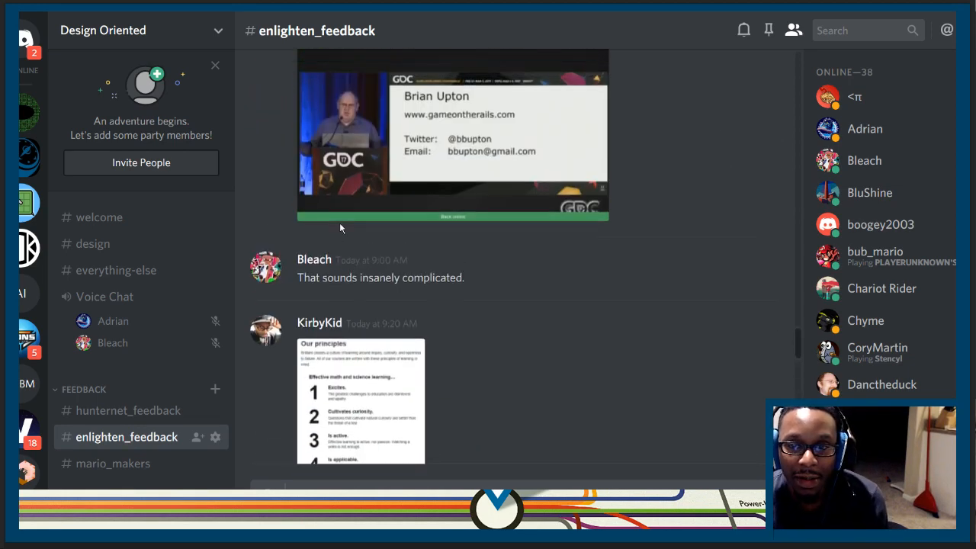
pyautogui.scroll(2, 339, 223)
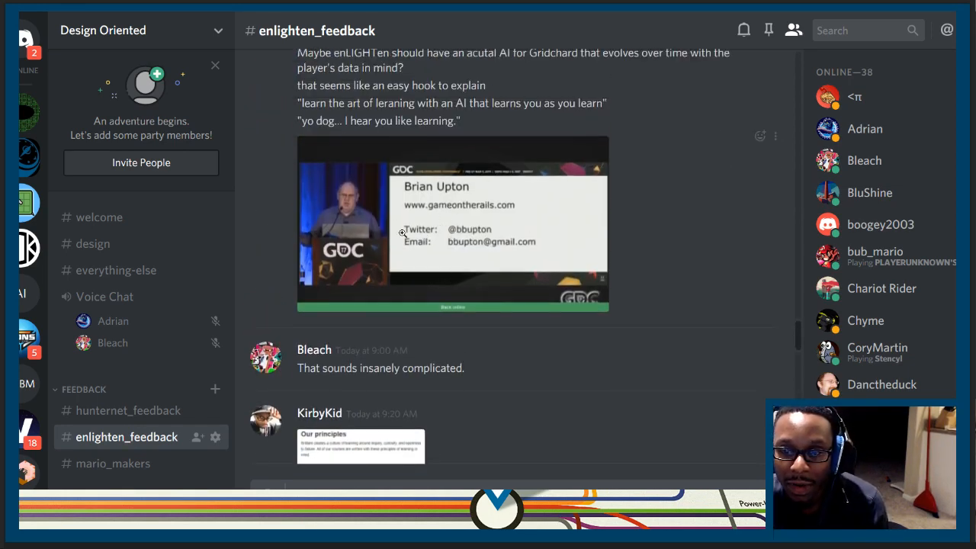
pyautogui.scroll(-2, 498, 242)
pyautogui.scroll(-2, 458, 251)
pyautogui.scroll(2, 442, 252)
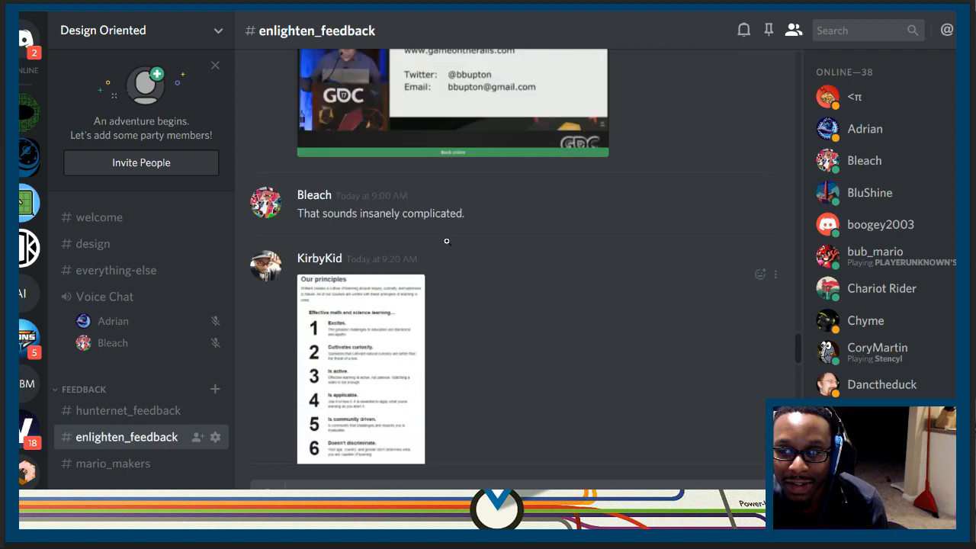
pyautogui.scroll(2, 439, 231)
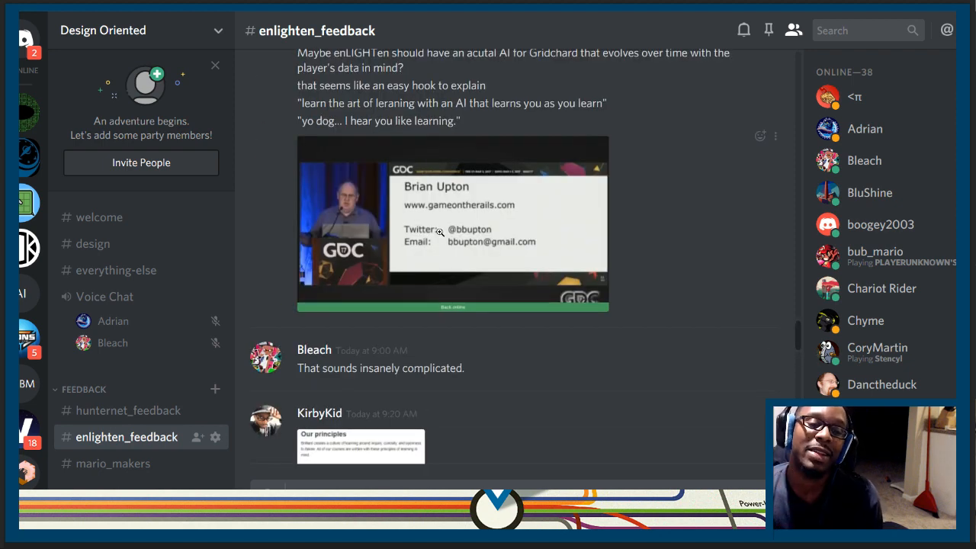
pyautogui.scroll(-2, 459, 236)
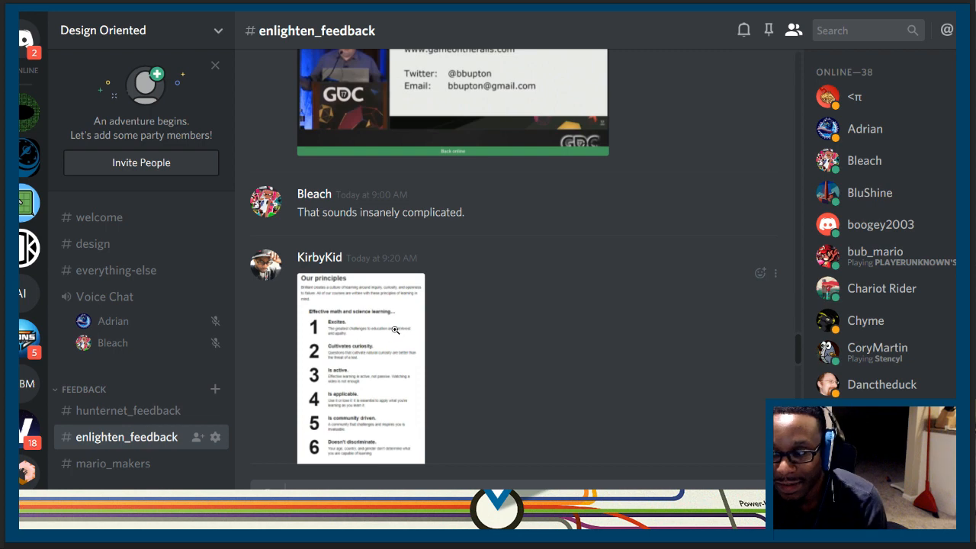
# - View KirbyKid's 'Our principles' image at full size
pyautogui.click(327, 365)
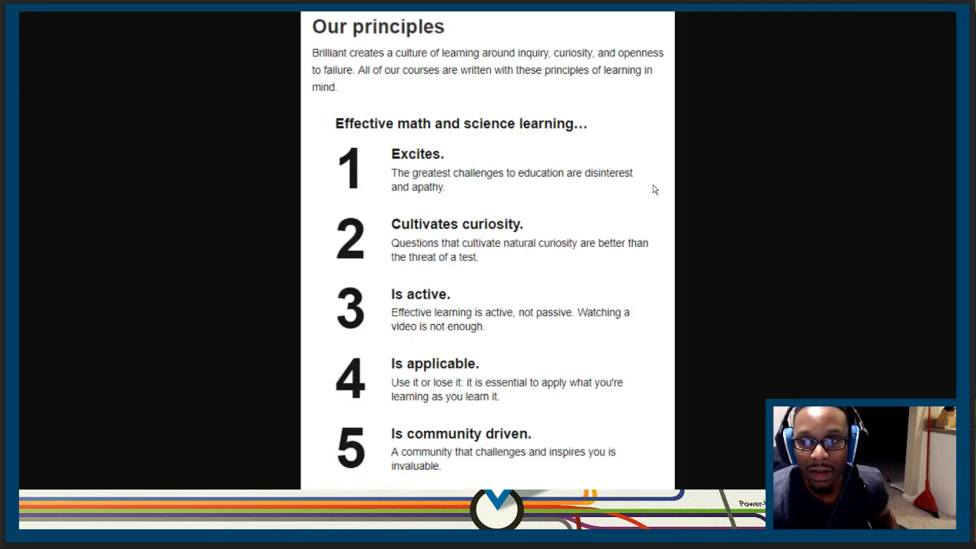
# - Zoom in on the principles image, then zoom back out so principles one through four fit on screen
pyautogui.hotkey('ctrl', '+')
pyautogui.hotkey('ctrl', '+')
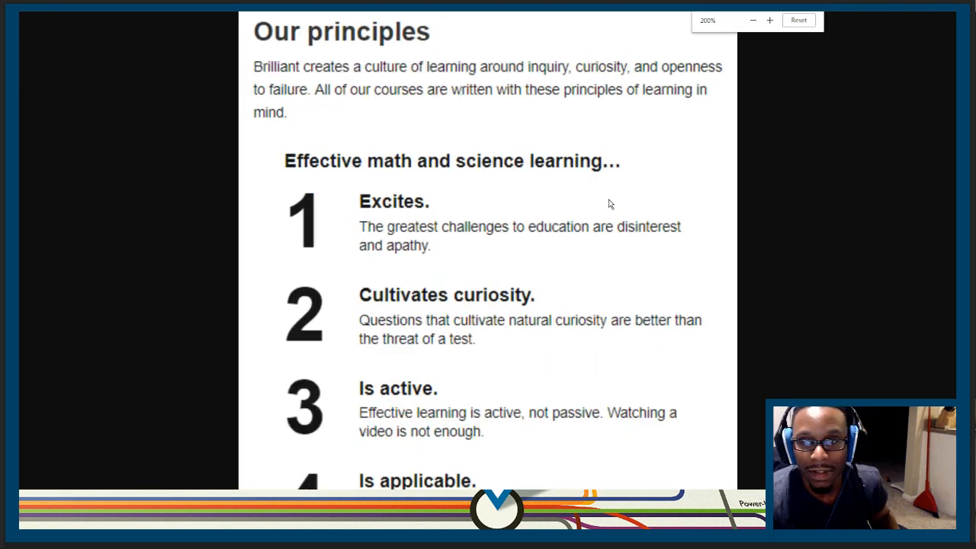
pyautogui.hotkey('ctrl', '+')
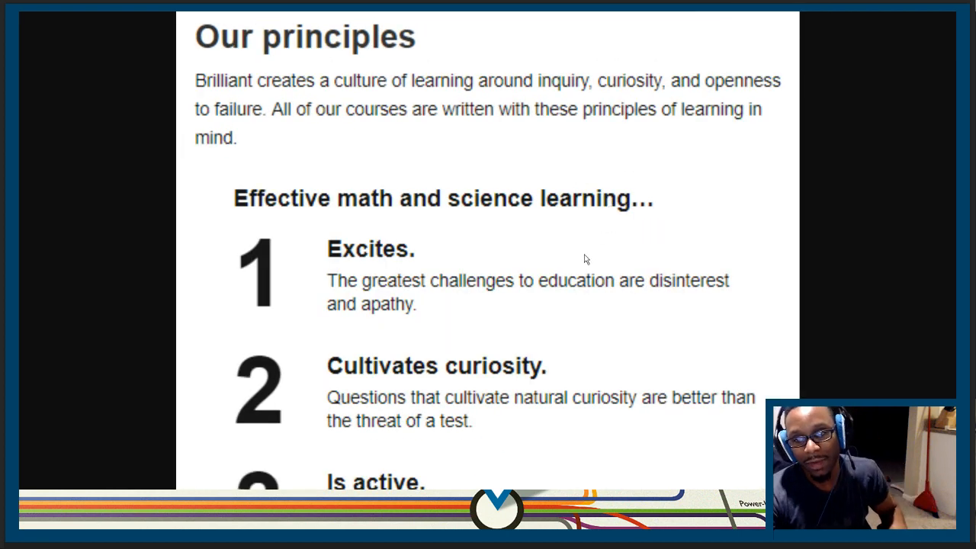
pyautogui.click(376, 233)
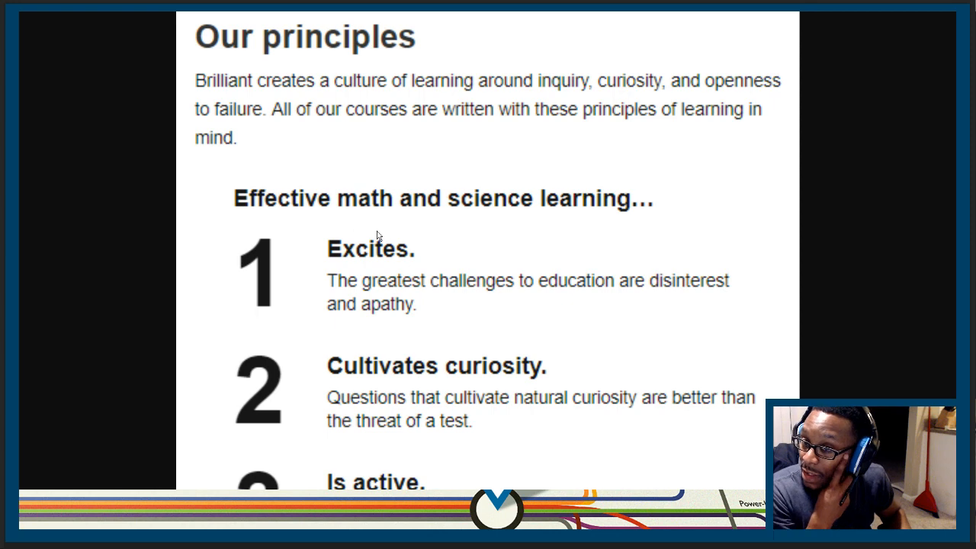
pyautogui.hotkey('ctrl', '-')
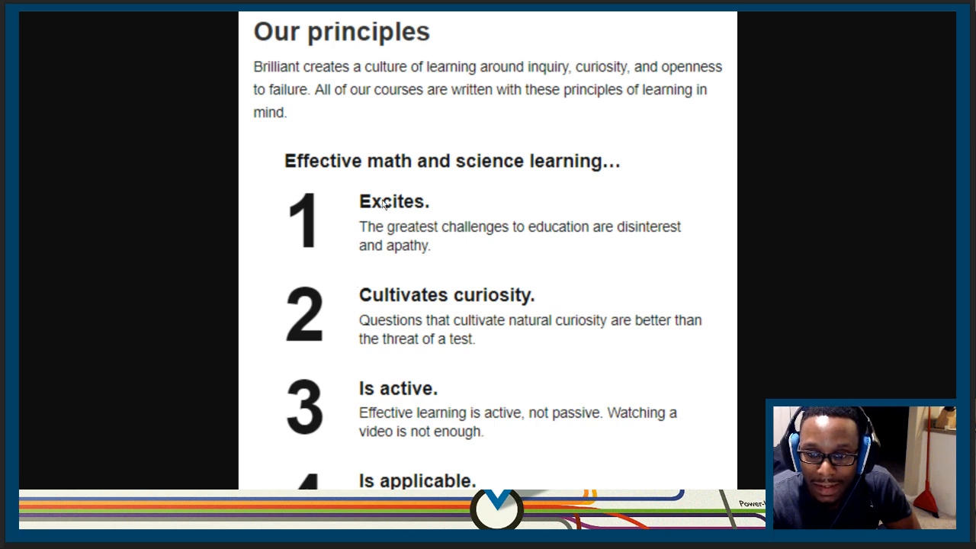
pyautogui.scroll(-1, 499, 228)
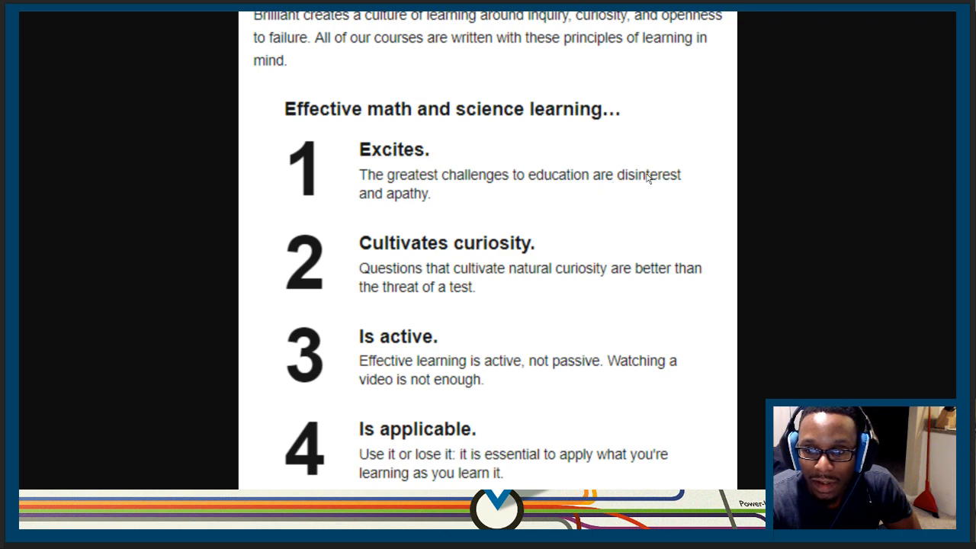
pyautogui.scroll(-1, 481, 249)
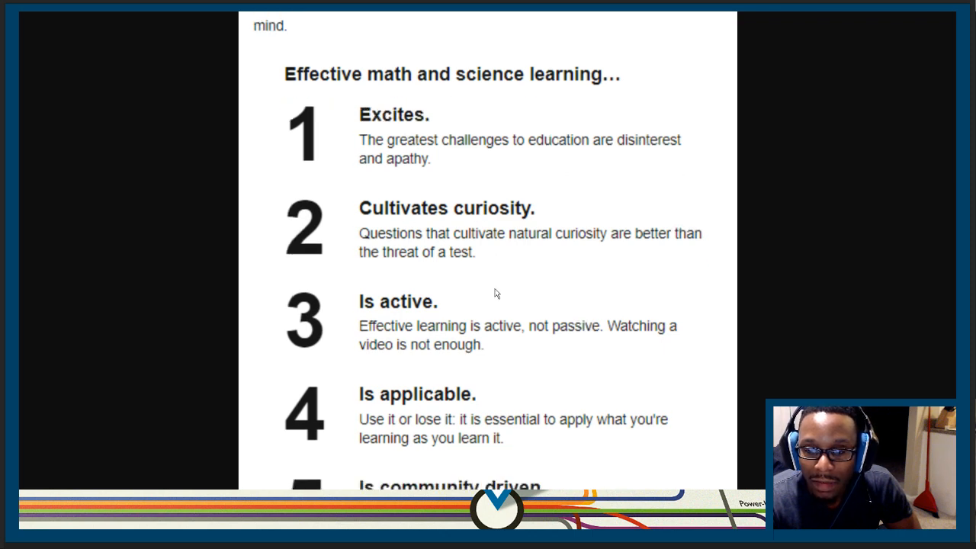
pyautogui.scroll(-2, 458, 229)
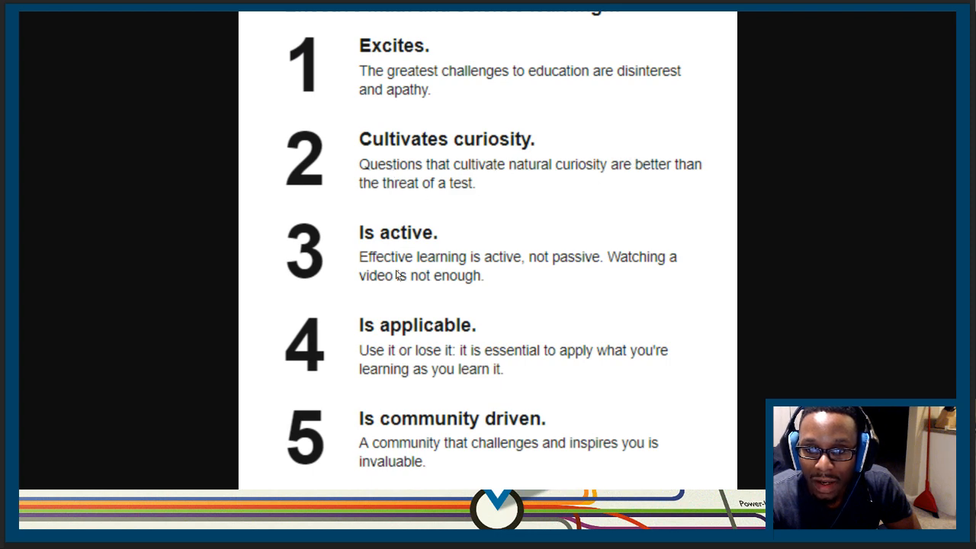
pyautogui.scroll(-3, 532, 272)
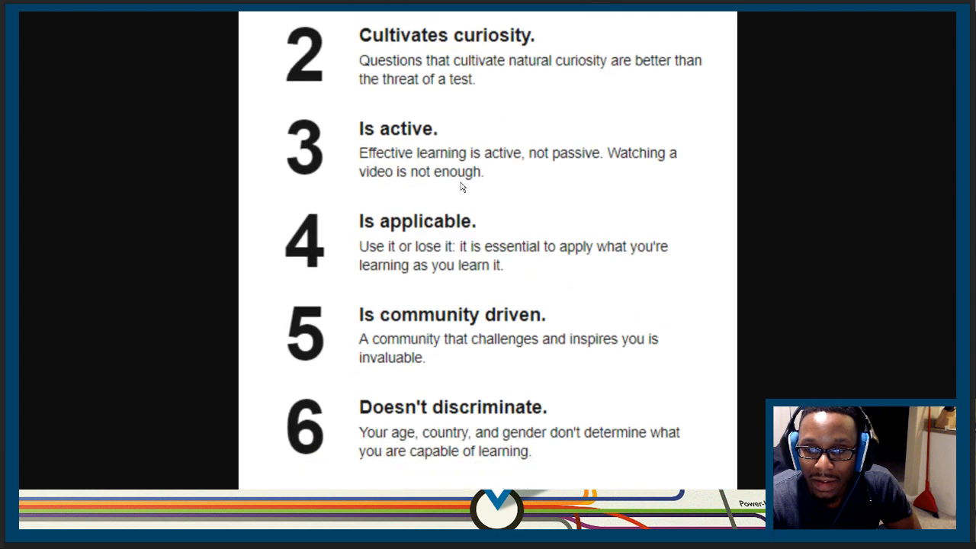
pyautogui.scroll(3, 435, 179)
pyautogui.scroll(1, 427, 167)
pyautogui.scroll(1, 396, 130)
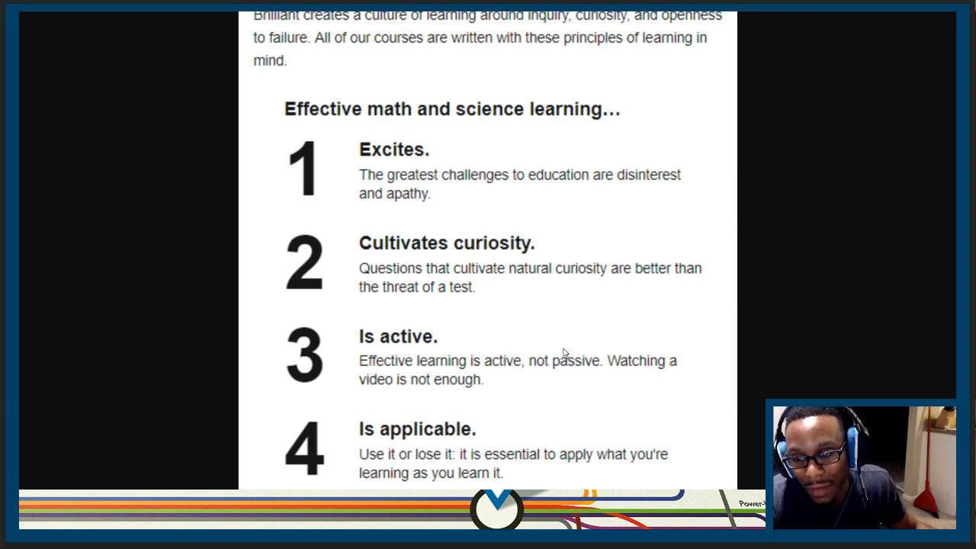
pyautogui.scroll(-3, 395, 355)
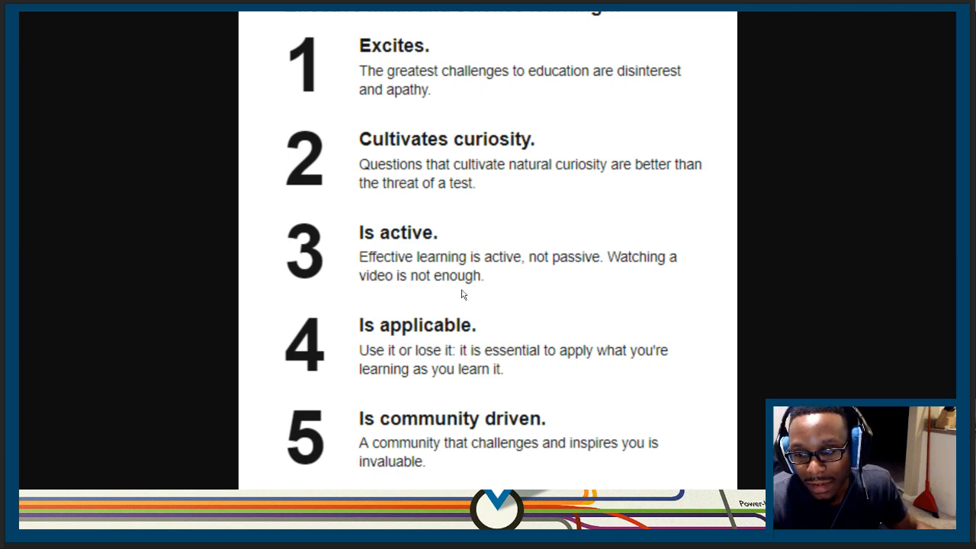
pyautogui.scroll(2, 532, 280)
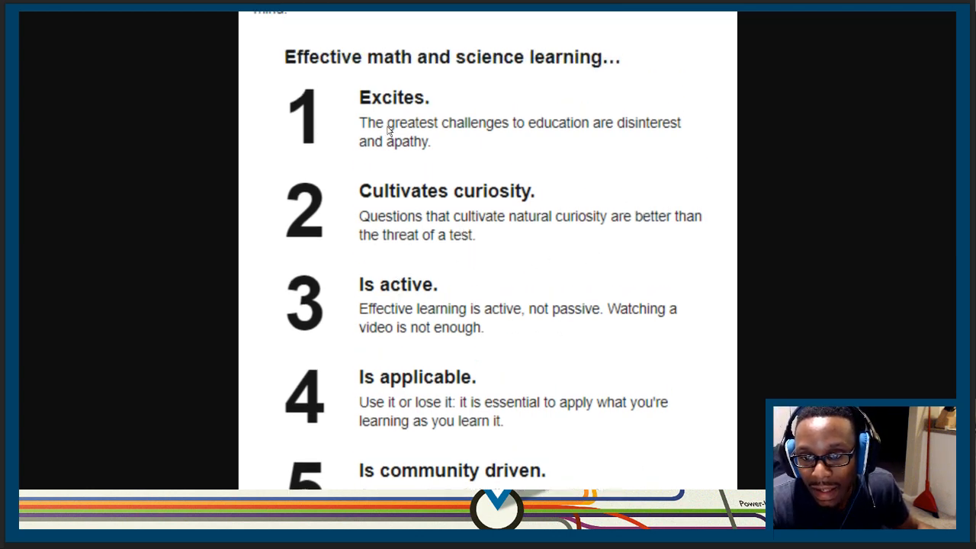
pyautogui.scroll(-3, 549, 313)
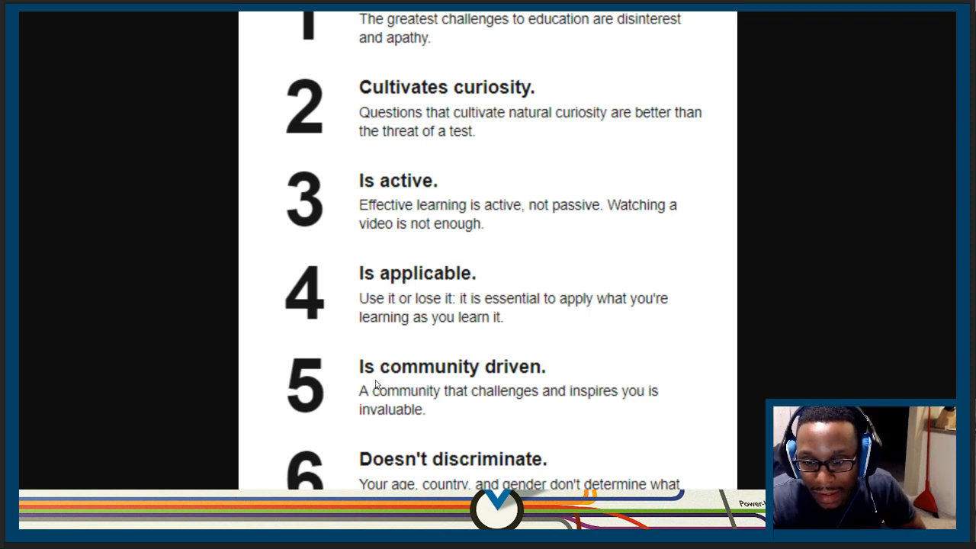
pyautogui.scroll(-1, 376, 384)
pyautogui.scroll(-1, 495, 268)
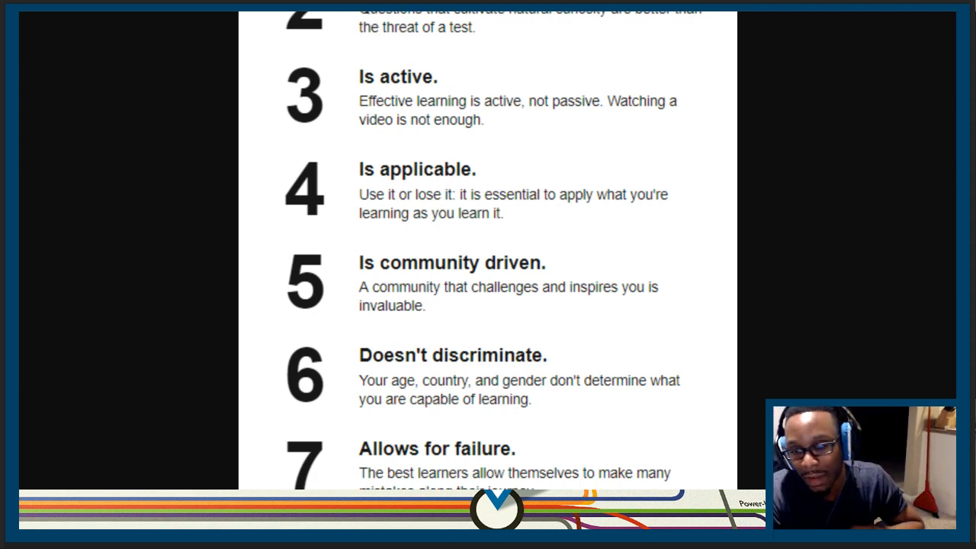
pyautogui.scroll(-1, 390, 366)
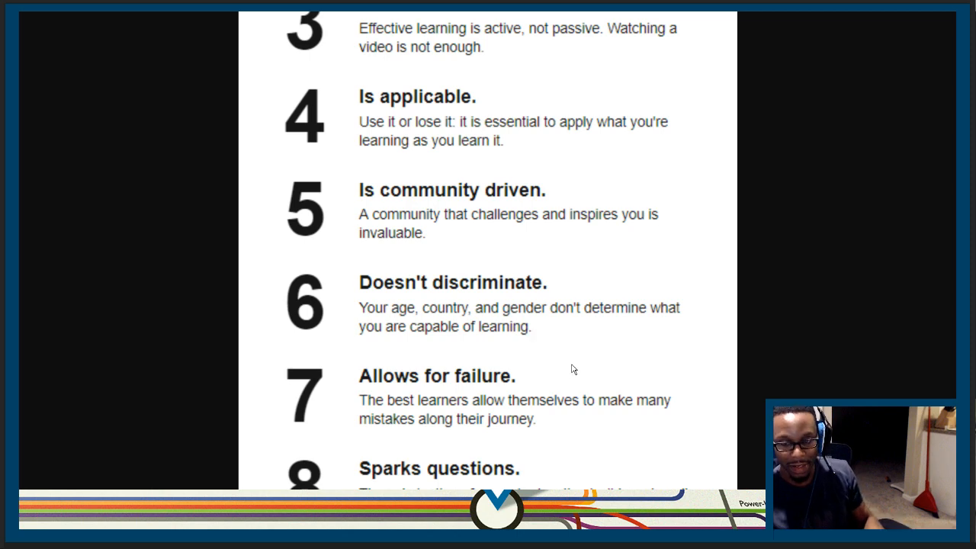
pyautogui.scroll(-1, 568, 371)
pyautogui.scroll(2, 568, 370)
pyautogui.scroll(2, 568, 370)
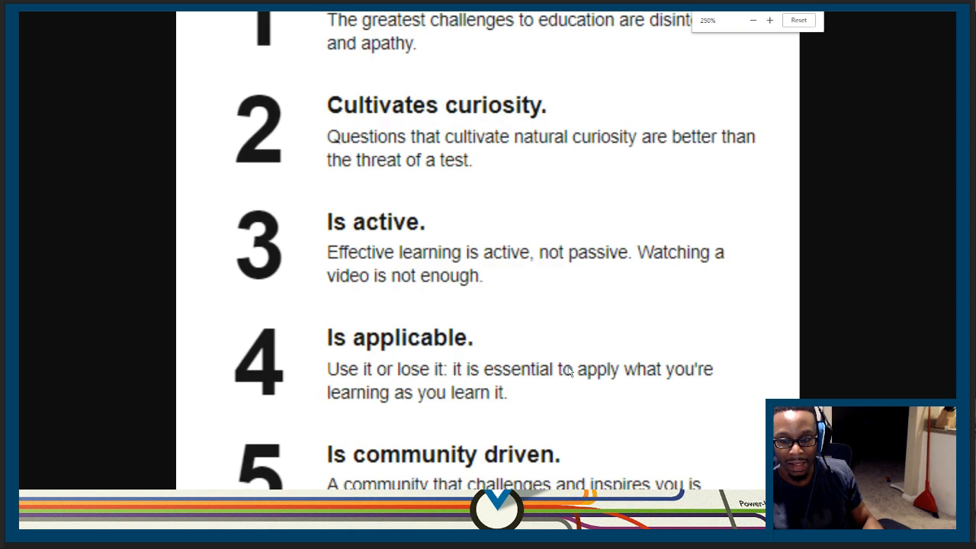
pyautogui.scroll(-2, 569, 370)
pyautogui.scroll(-3, 569, 371)
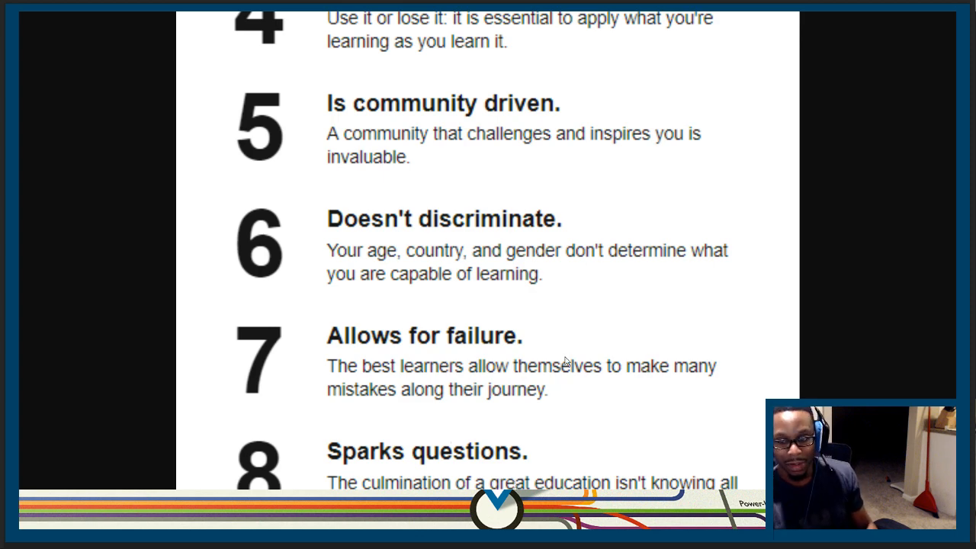
# - Zoom out so the whole principles image fits, then close it to return to the enlighten_feedback channel
pyautogui.hotkey('ctrl', '-')
pyautogui.hotkey('ctrl', '-')
pyautogui.hotkey('ctrl', '-')
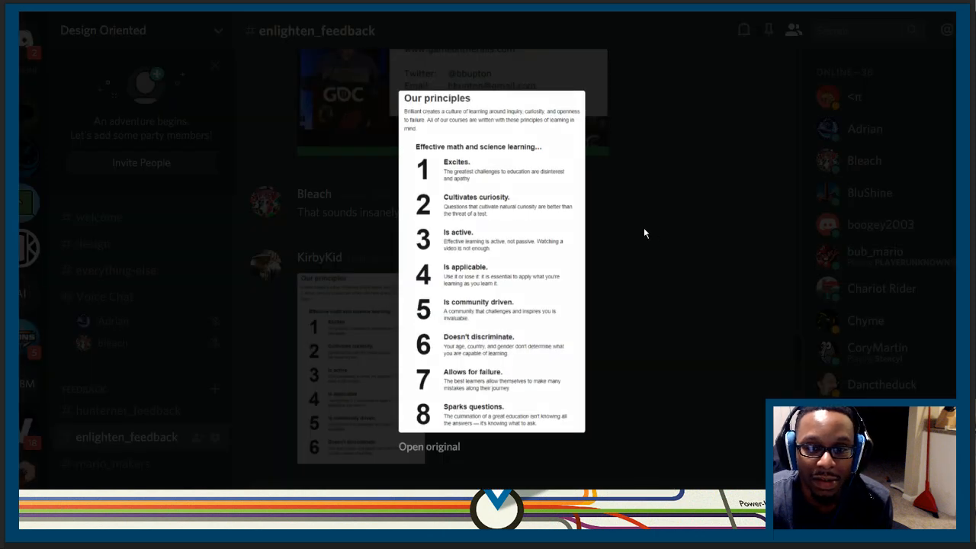
pyautogui.click(643, 228)
pyautogui.scroll(-4, 507, 312)
pyautogui.scroll(-2, 474, 298)
pyautogui.scroll(5, 475, 298)
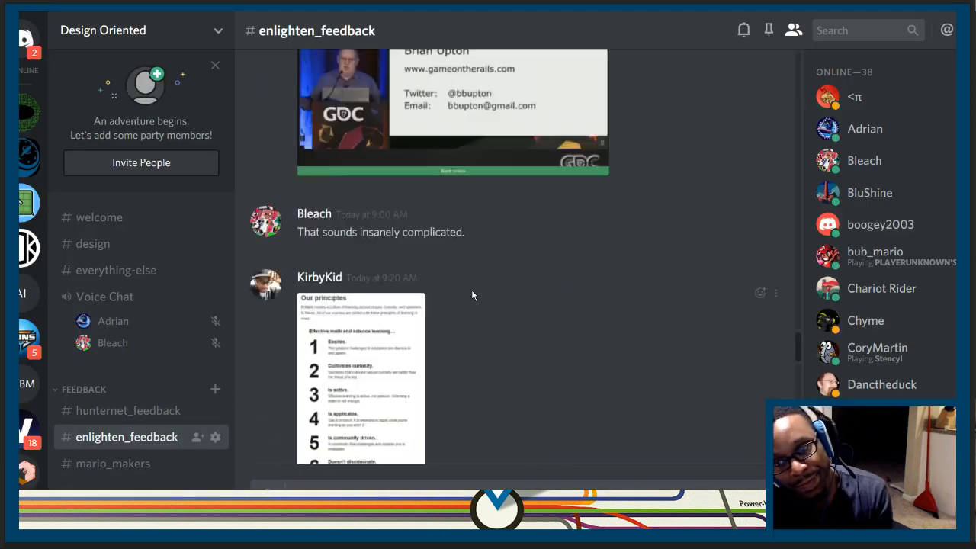
pyautogui.scroll(2, 473, 295)
pyautogui.scroll(3, 473, 295)
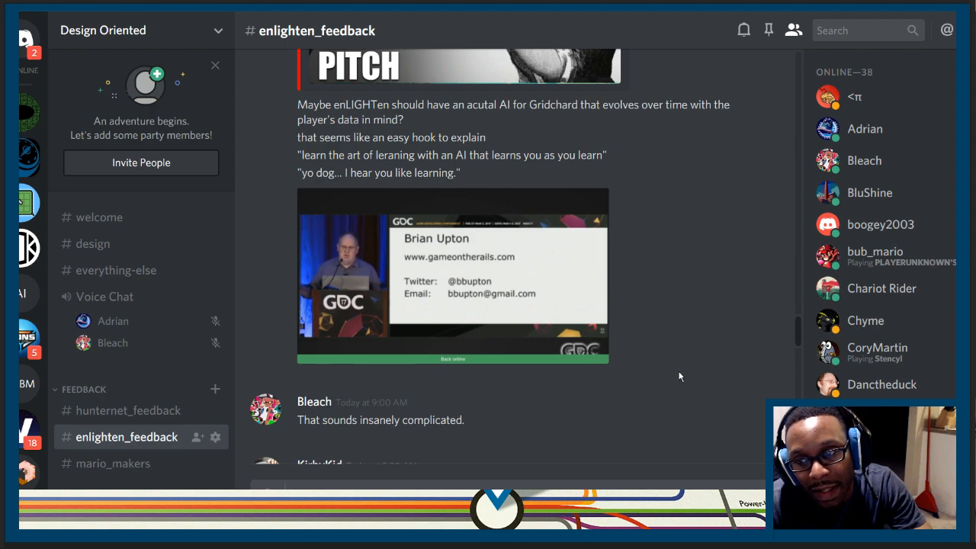
pyautogui.scroll(5, 663, 321)
pyautogui.scroll(-5, 667, 335)
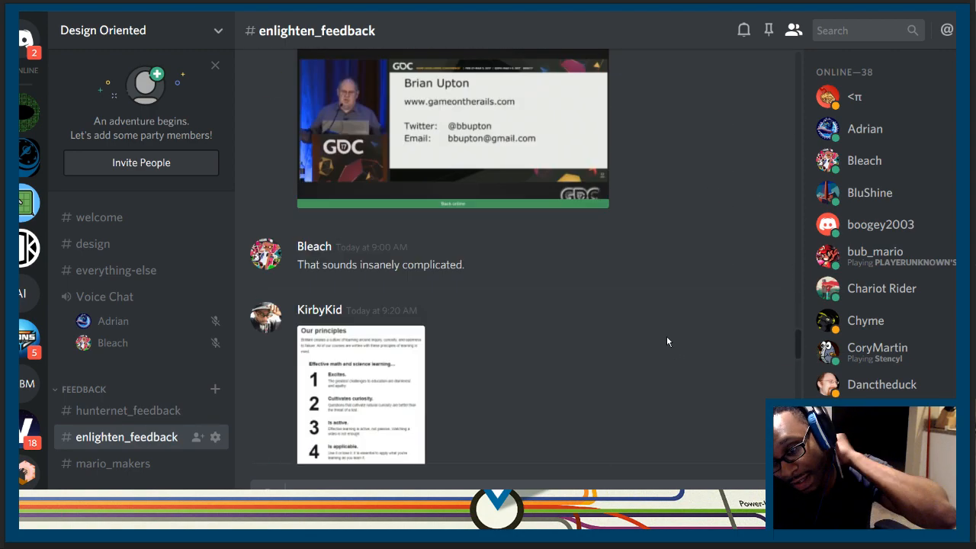
pyautogui.scroll(-2, 663, 322)
pyautogui.scroll(-2, 663, 323)
pyautogui.scroll(-3, 663, 322)
pyautogui.scroll(-5, 626, 303)
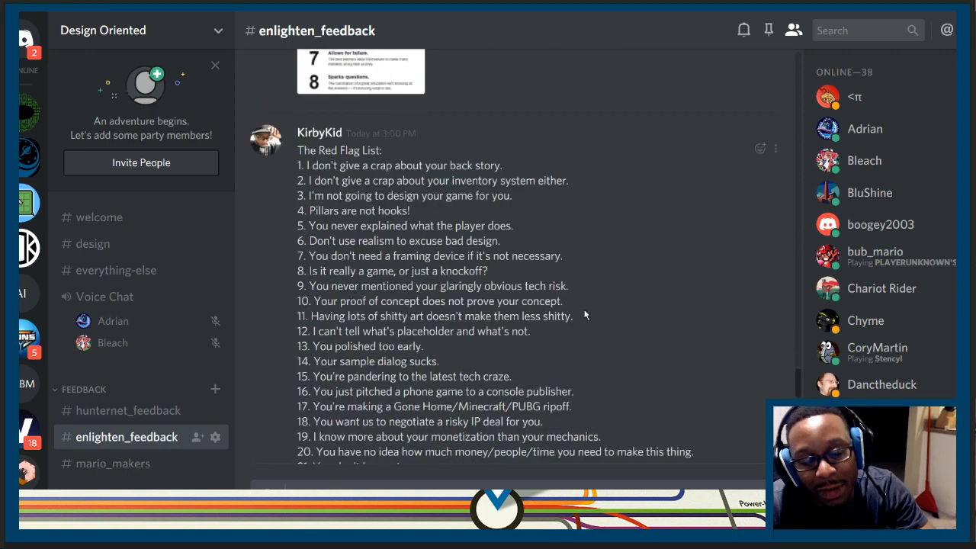
pyautogui.scroll(-5, 570, 312)
pyautogui.scroll(-5, 570, 311)
pyautogui.scroll(-3, 569, 312)
pyautogui.scroll(5, 569, 311)
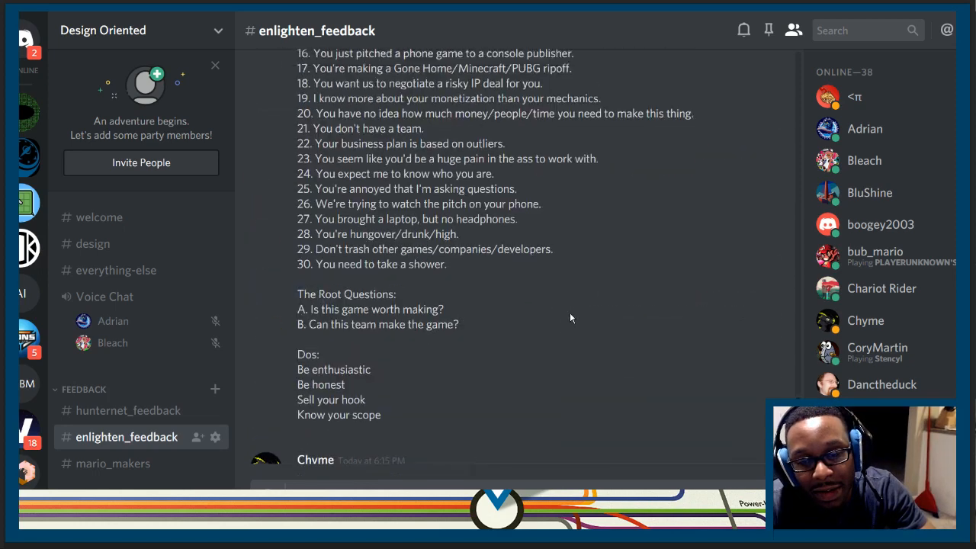
pyautogui.scroll(4, 569, 312)
pyautogui.scroll(1, 570, 311)
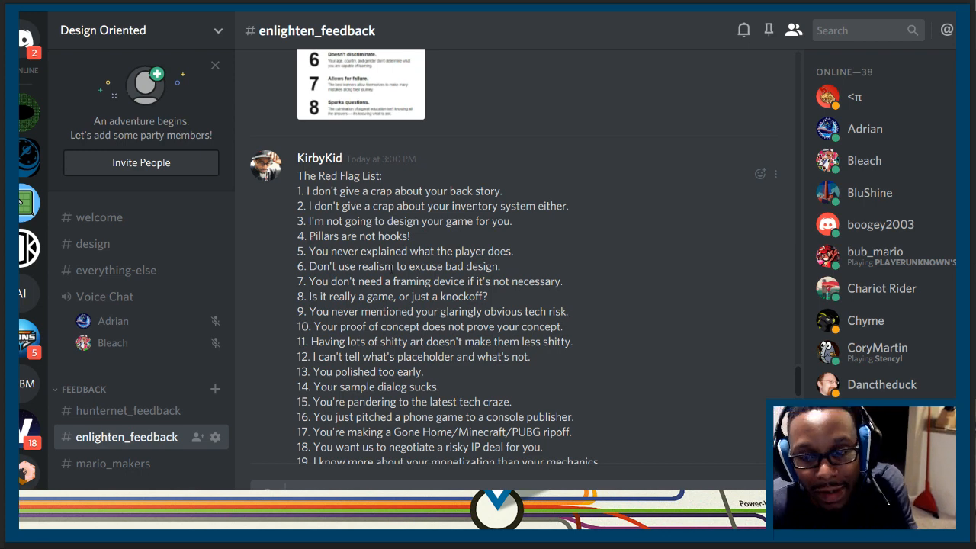
pyautogui.scroll(-5, 407, 285)
pyautogui.scroll(-3, 407, 285)
pyautogui.scroll(-3, 406, 285)
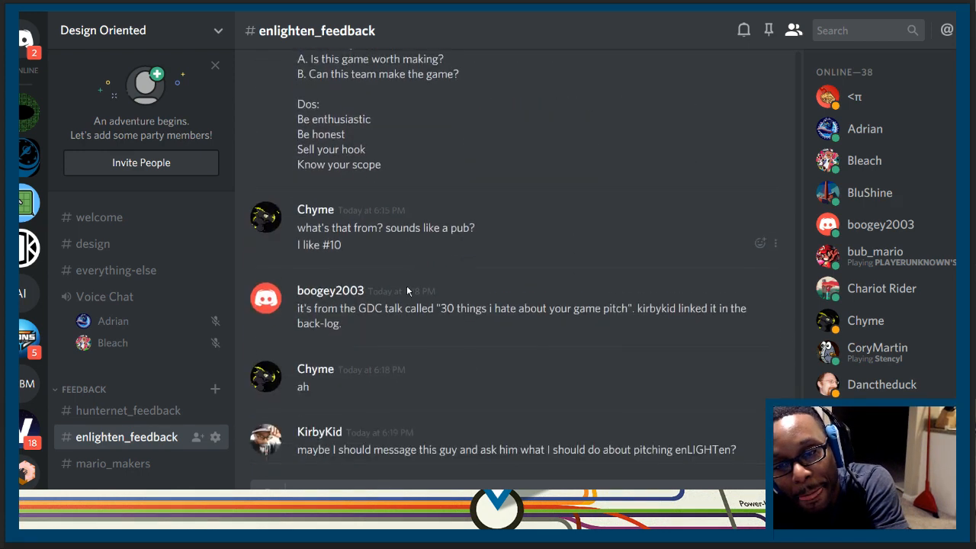
pyautogui.scroll(-2, 406, 286)
pyautogui.scroll(-3, 407, 285)
pyautogui.scroll(-1, 407, 285)
pyautogui.scroll(8, 402, 291)
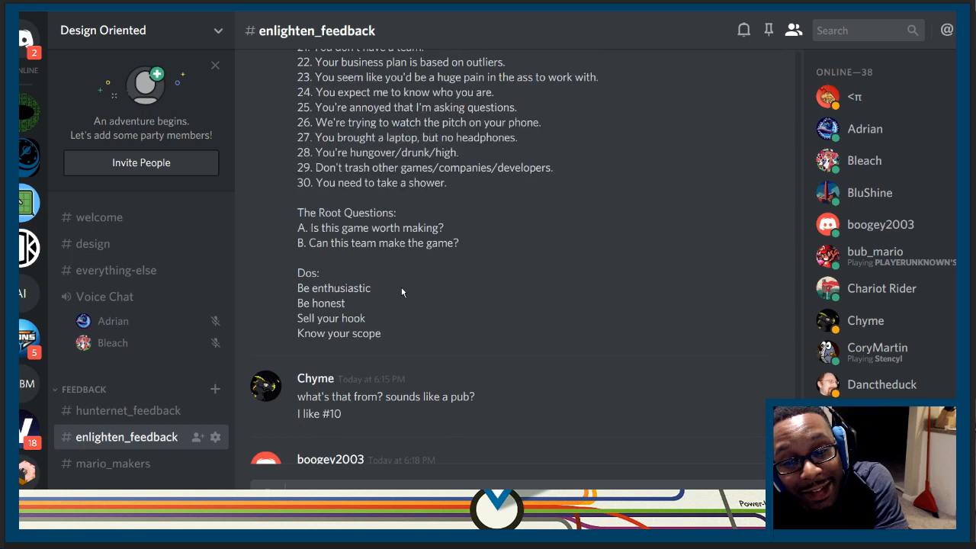
pyautogui.scroll(5, 403, 292)
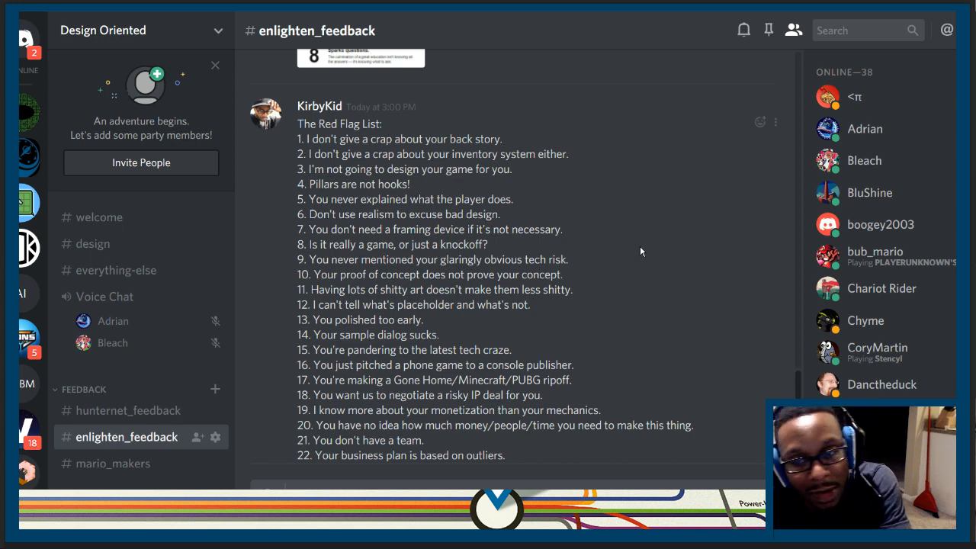
pyautogui.scroll(3, 604, 320)
pyautogui.scroll(1, 539, 334)
pyautogui.scroll(3, 540, 334)
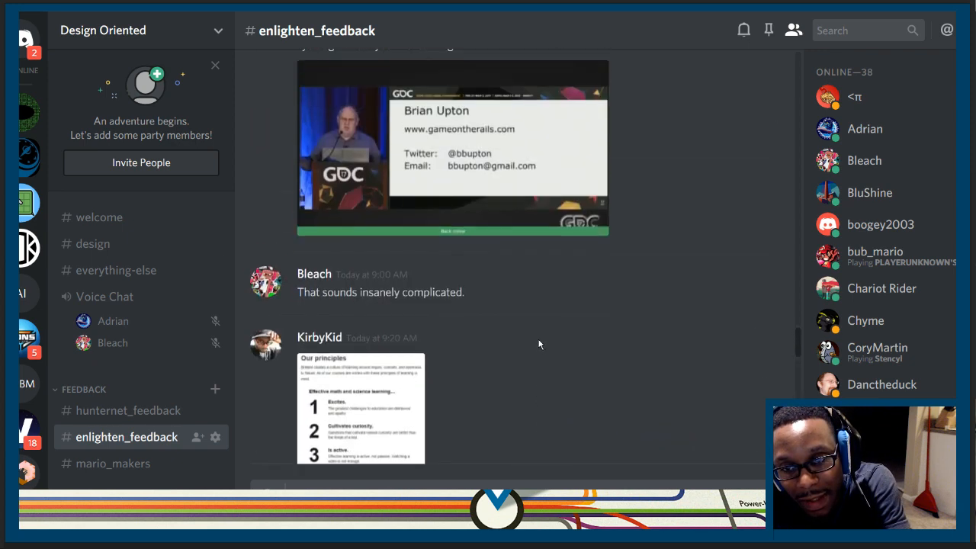
pyautogui.scroll(4, 539, 339)
pyautogui.scroll(2, 541, 347)
pyautogui.scroll(1, 545, 353)
pyautogui.scroll(2, 545, 353)
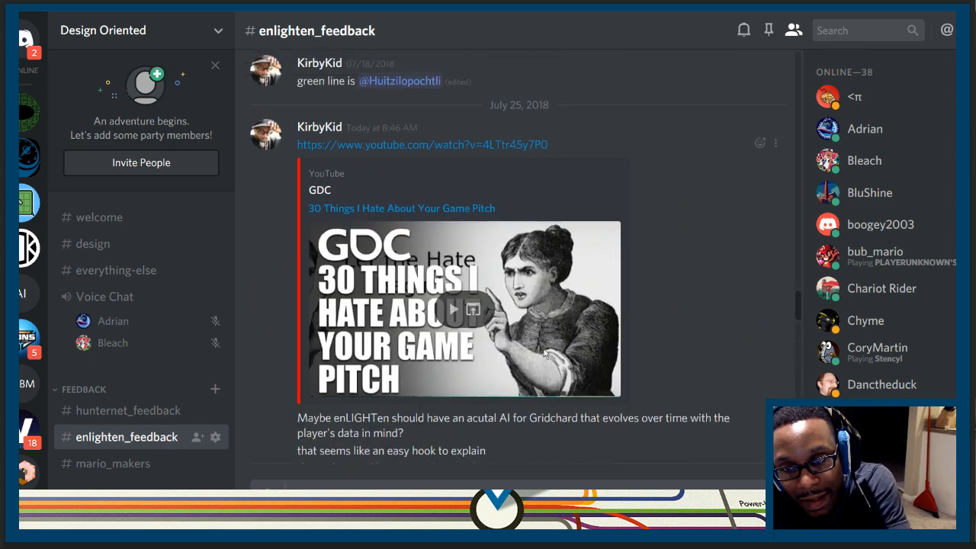
pyautogui.scroll(2, 545, 353)
pyautogui.scroll(4, 433, 254)
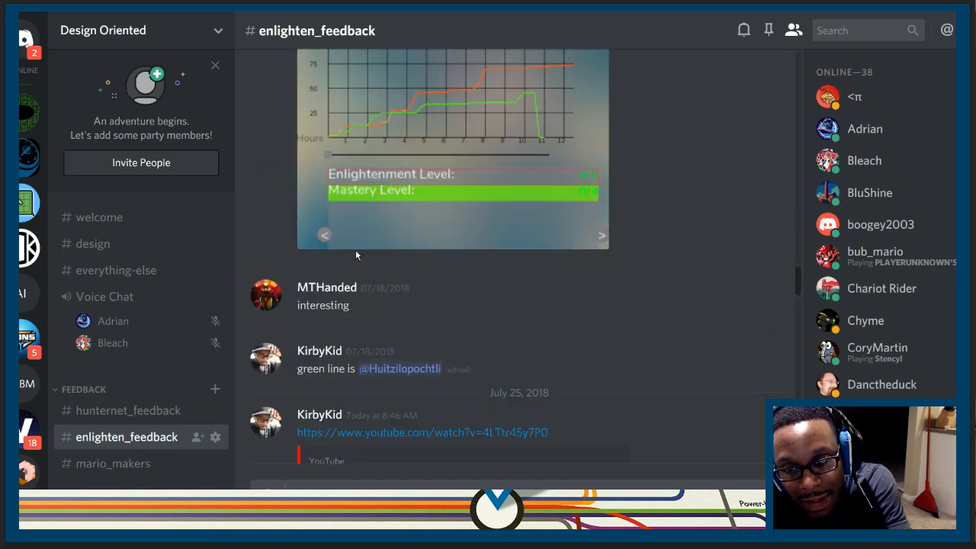
pyautogui.scroll(4, 435, 252)
pyautogui.scroll(3, 563, 332)
pyautogui.scroll(4, 563, 331)
pyautogui.scroll(4, 549, 332)
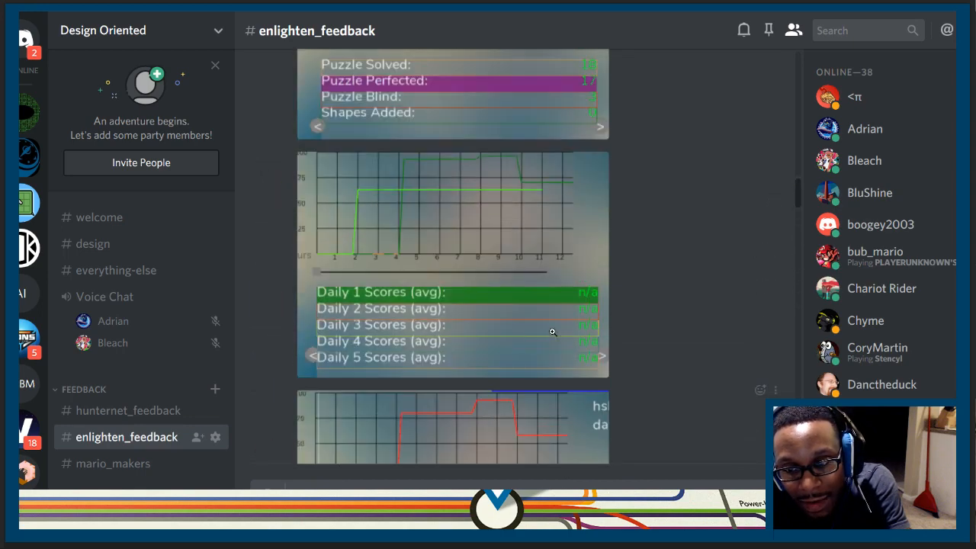
pyautogui.scroll(3, 542, 332)
pyautogui.scroll(3, 537, 332)
pyautogui.scroll(4, 537, 332)
pyautogui.scroll(3, 537, 332)
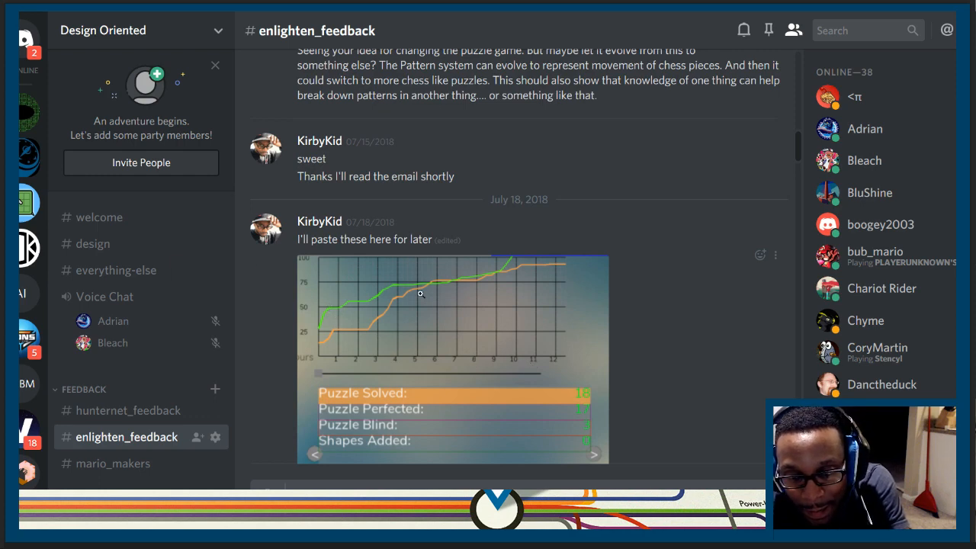
pyautogui.scroll(-3, 533, 321)
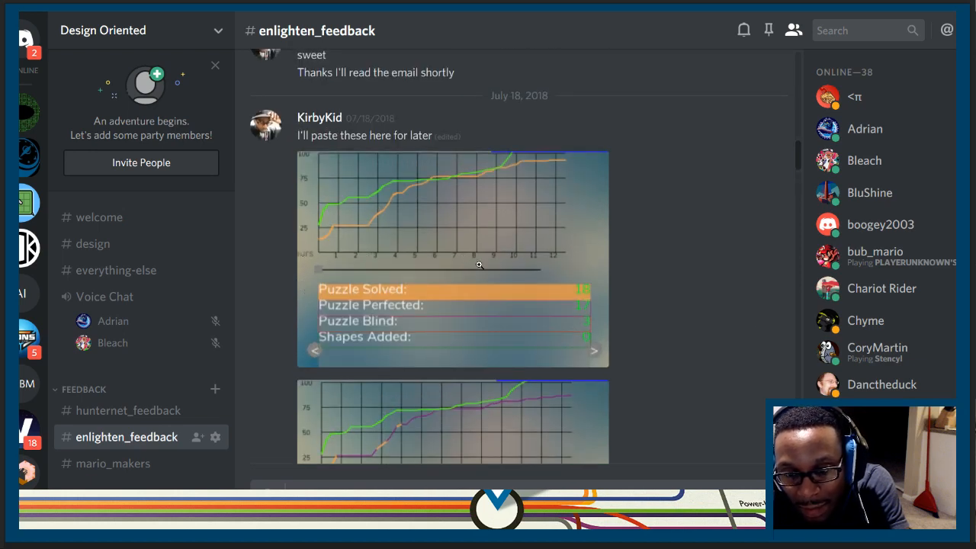
pyautogui.scroll(-1, 510, 317)
pyautogui.scroll(-2, 510, 316)
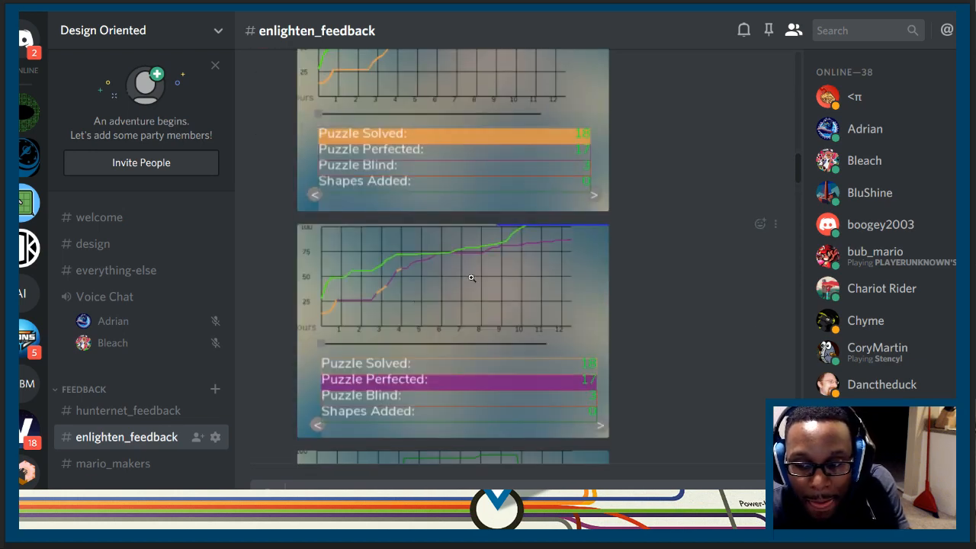
pyautogui.scroll(-3, 470, 277)
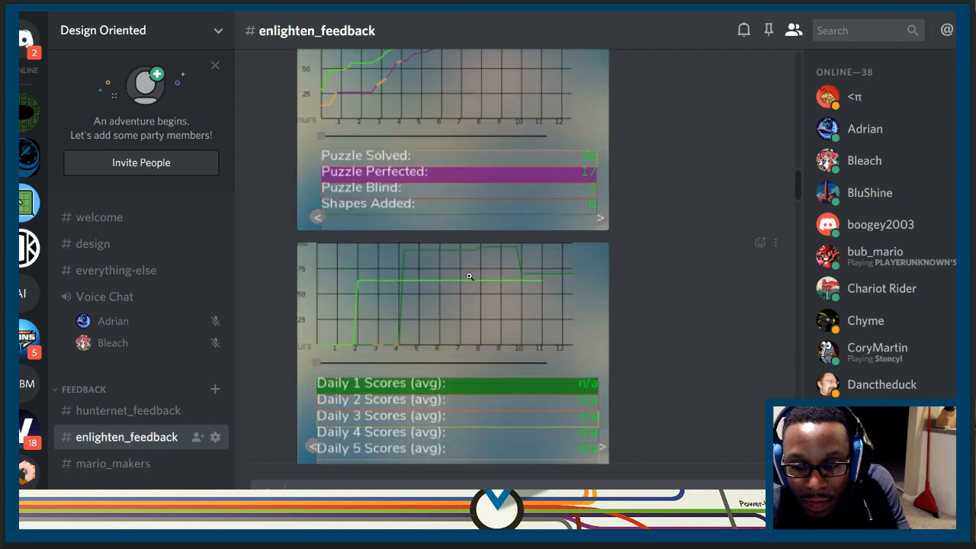
pyautogui.scroll(-3, 470, 277)
pyautogui.scroll(-3, 470, 276)
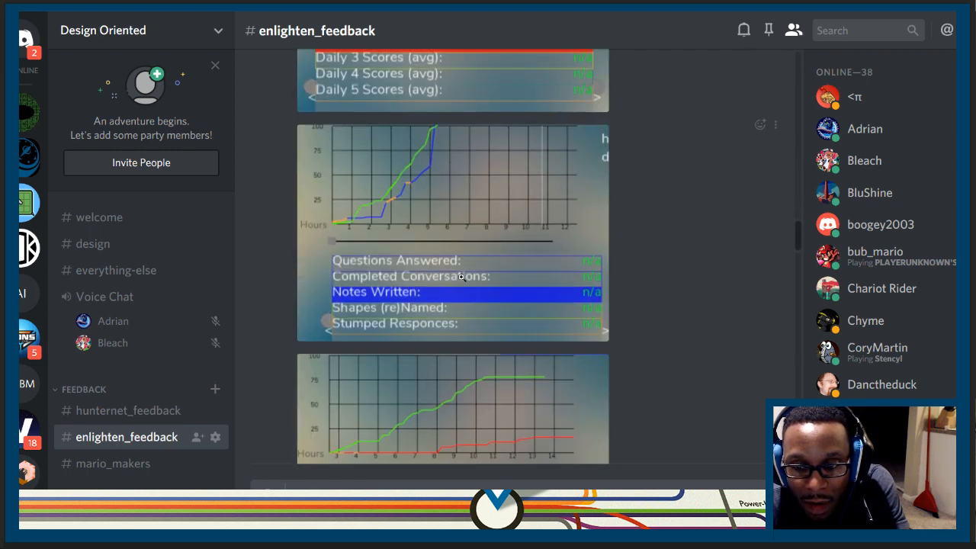
pyautogui.scroll(-2, 461, 277)
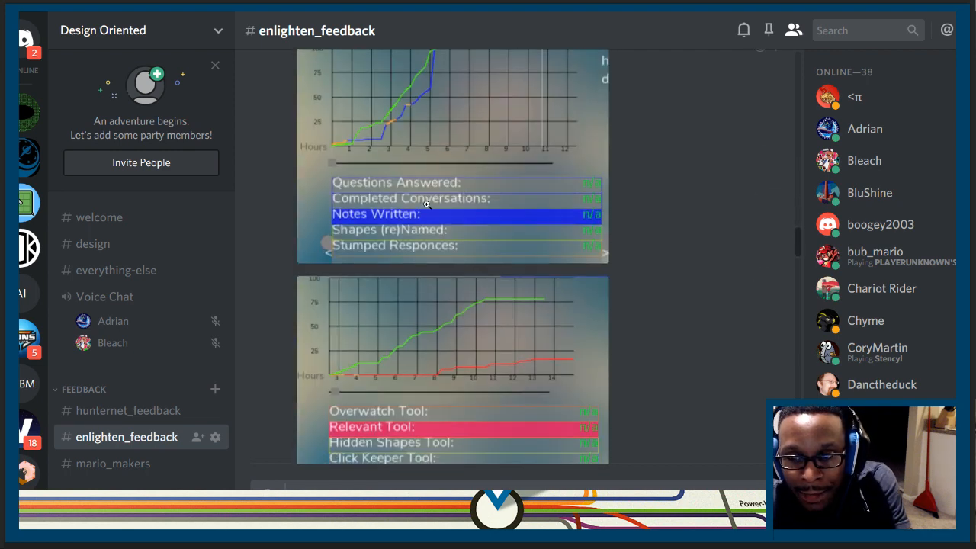
pyautogui.scroll(3, 377, 253)
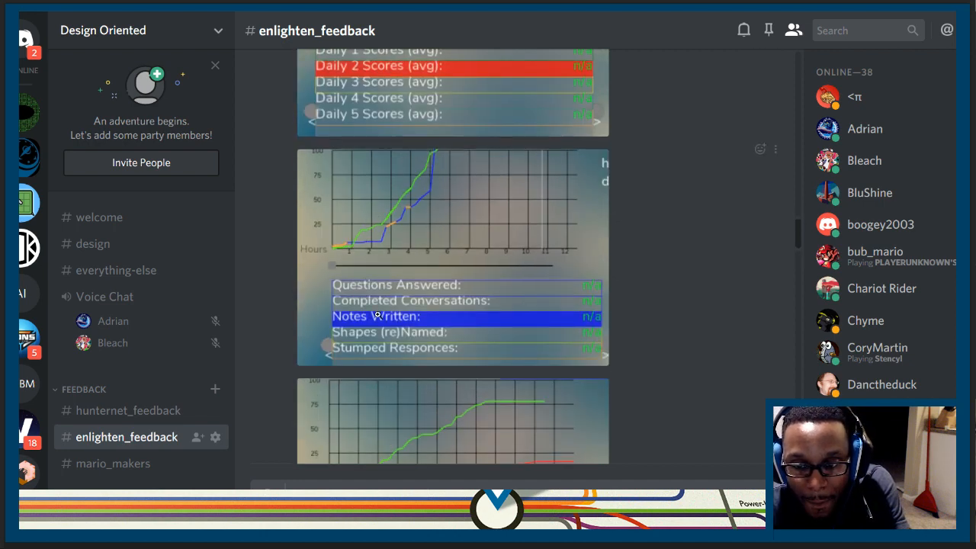
pyautogui.scroll(-4, 452, 229)
pyautogui.scroll(-4, 427, 267)
pyautogui.scroll(-2, 390, 309)
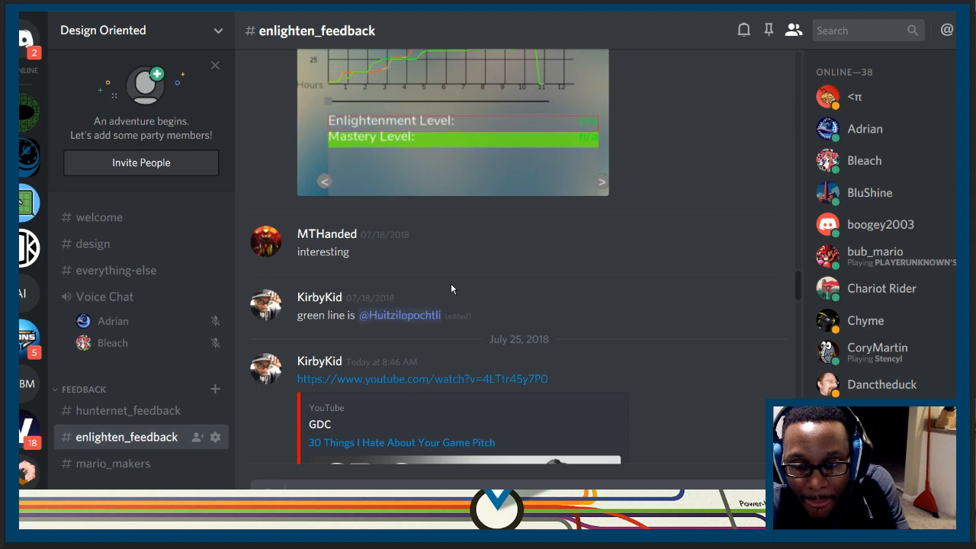
pyautogui.scroll(4, 453, 286)
pyautogui.scroll(4, 458, 277)
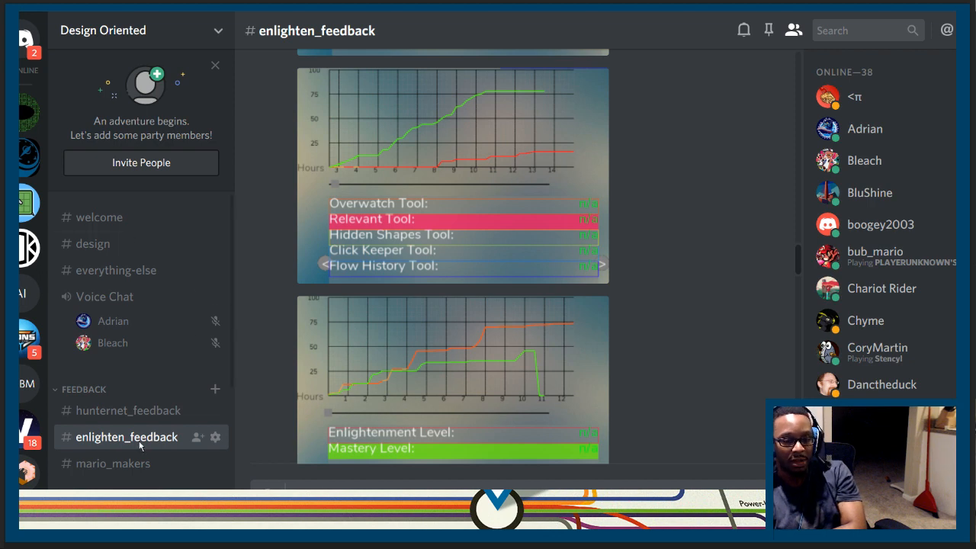
pyautogui.click(771, 32)
pyautogui.scroll(-3, 625, 229)
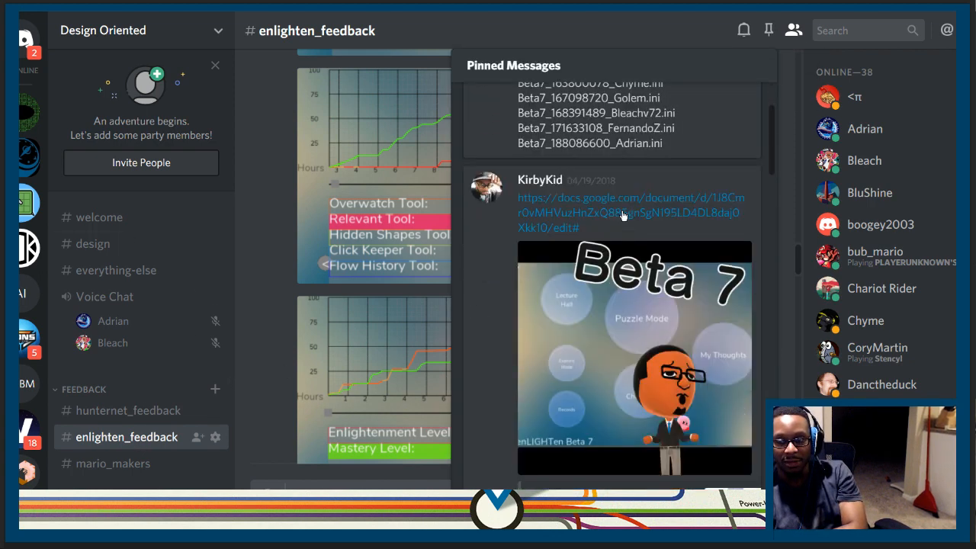
pyautogui.scroll(-2, 577, 162)
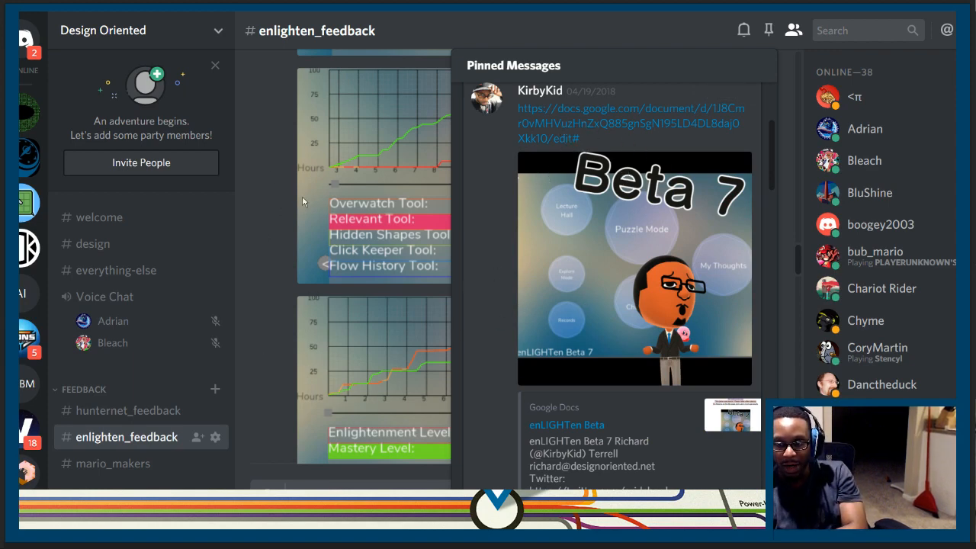
pyautogui.moveTo(622, 206)
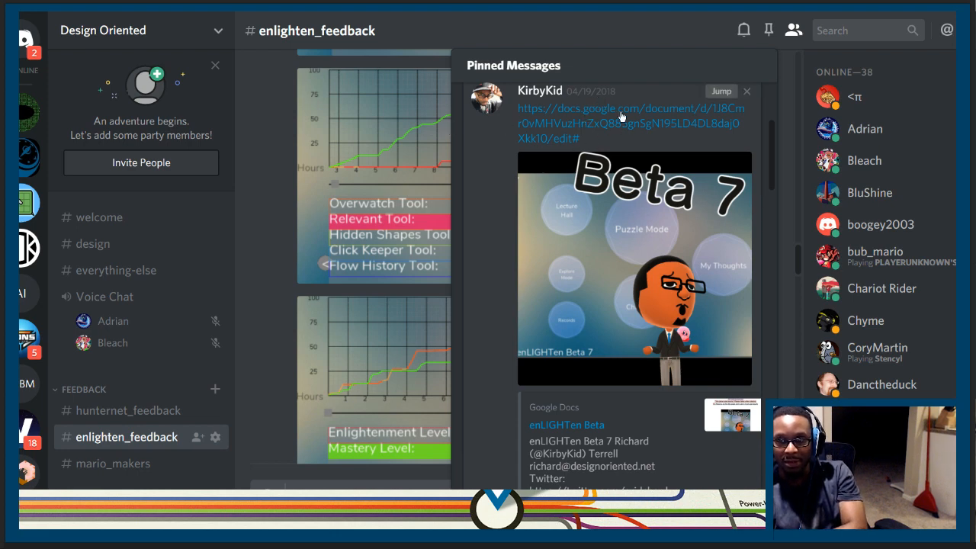
pyautogui.click(262, 152)
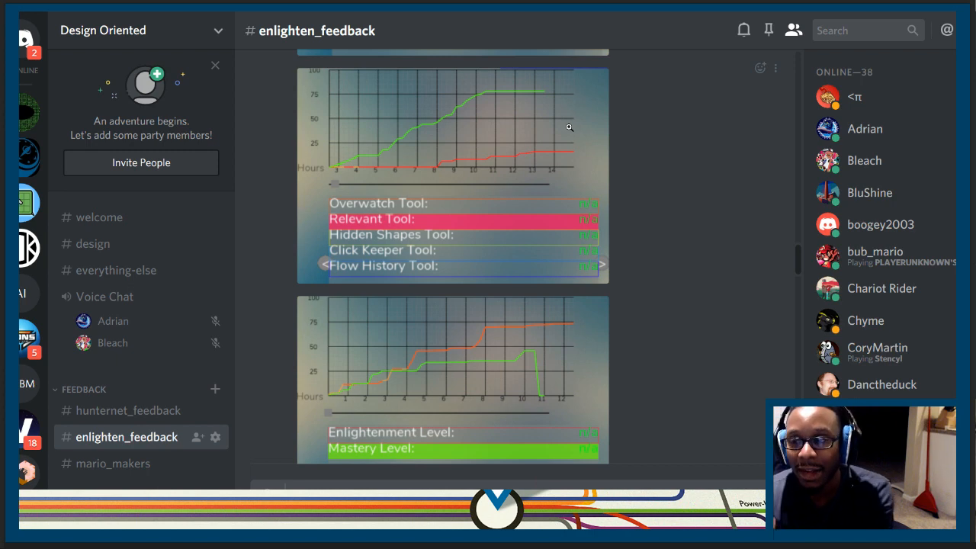
pyautogui.scroll(-3, 648, 194)
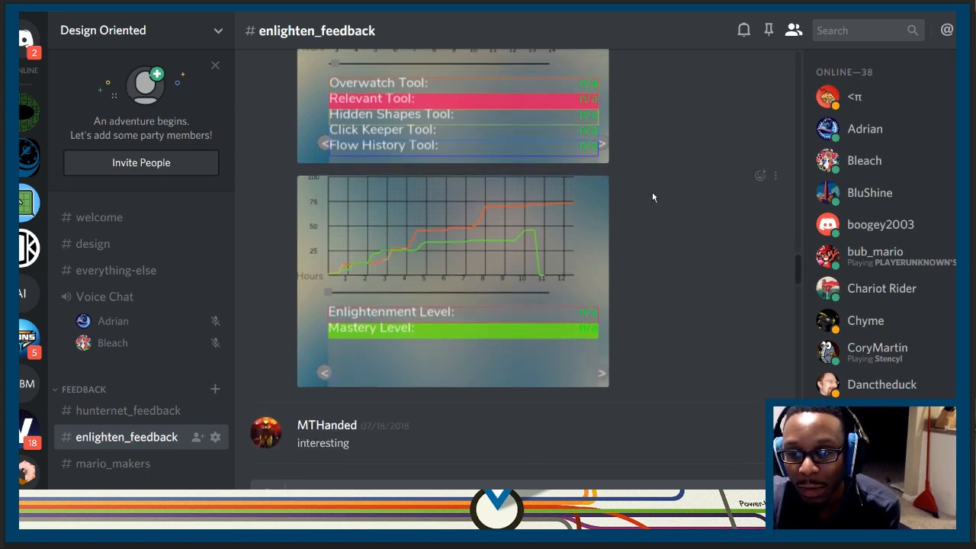
pyautogui.scroll(-5, 652, 196)
pyautogui.scroll(-5, 659, 188)
pyautogui.scroll(-5, 671, 177)
pyautogui.scroll(-4, 670, 181)
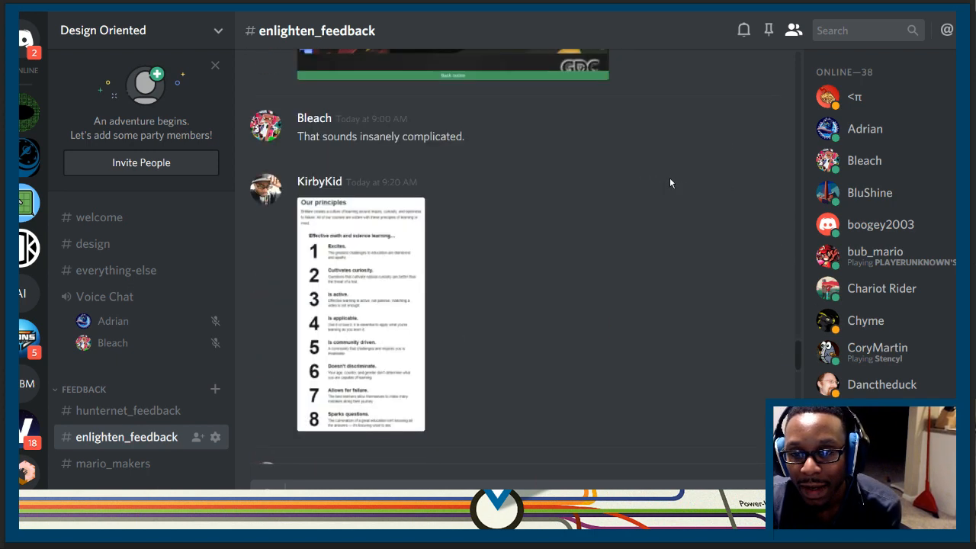
pyautogui.scroll(4, 670, 183)
pyautogui.scroll(-4, 670, 183)
pyautogui.scroll(-2, 671, 183)
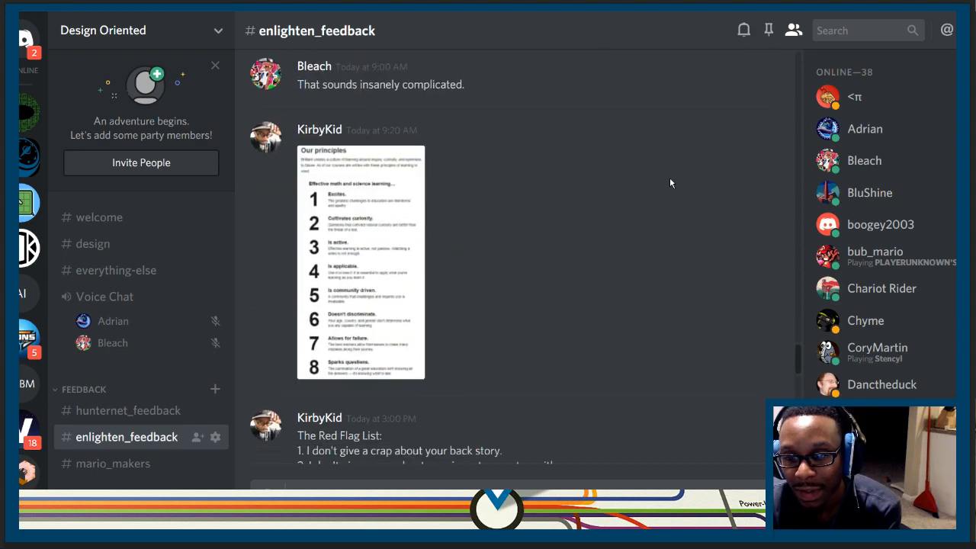
pyautogui.scroll(-5, 670, 183)
pyautogui.scroll(-4, 670, 183)
pyautogui.scroll(-4, 670, 177)
pyautogui.scroll(-4, 670, 177)
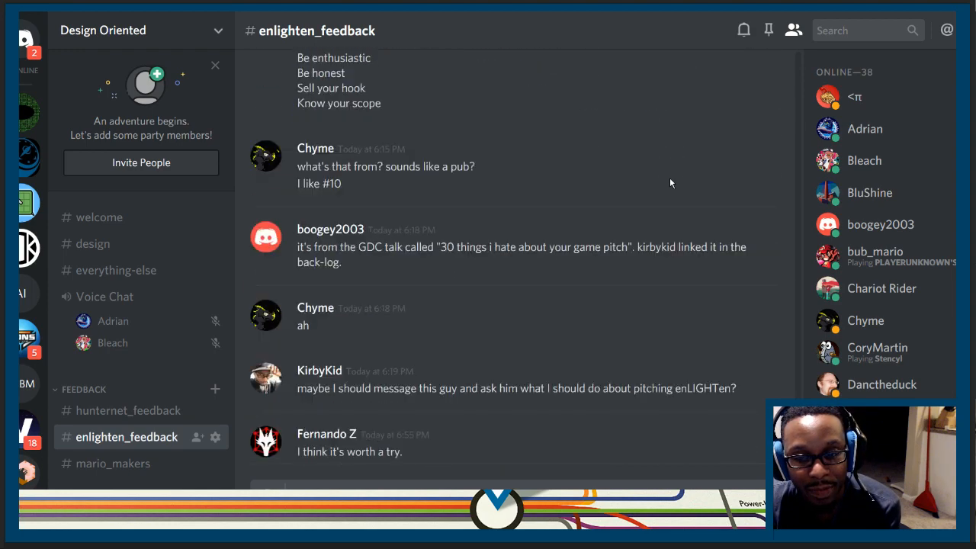
pyautogui.scroll(3, 669, 177)
pyautogui.scroll(5, 670, 177)
pyautogui.scroll(3, 669, 177)
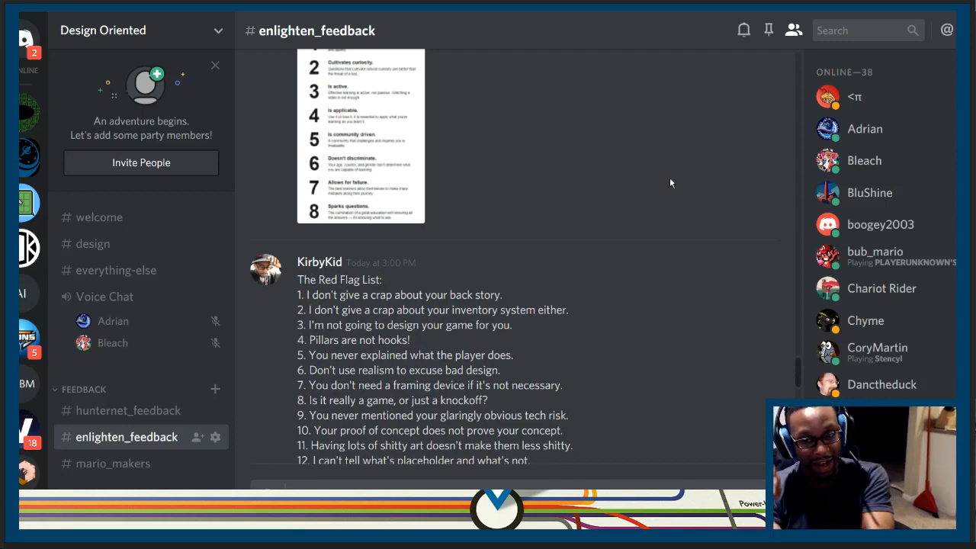
pyautogui.scroll(-5, 668, 301)
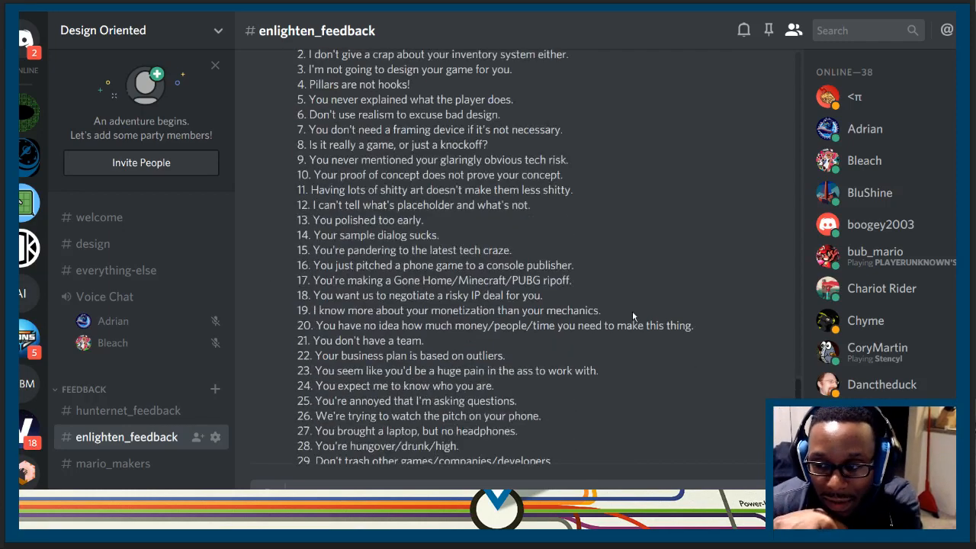
pyautogui.scroll(-3, 632, 311)
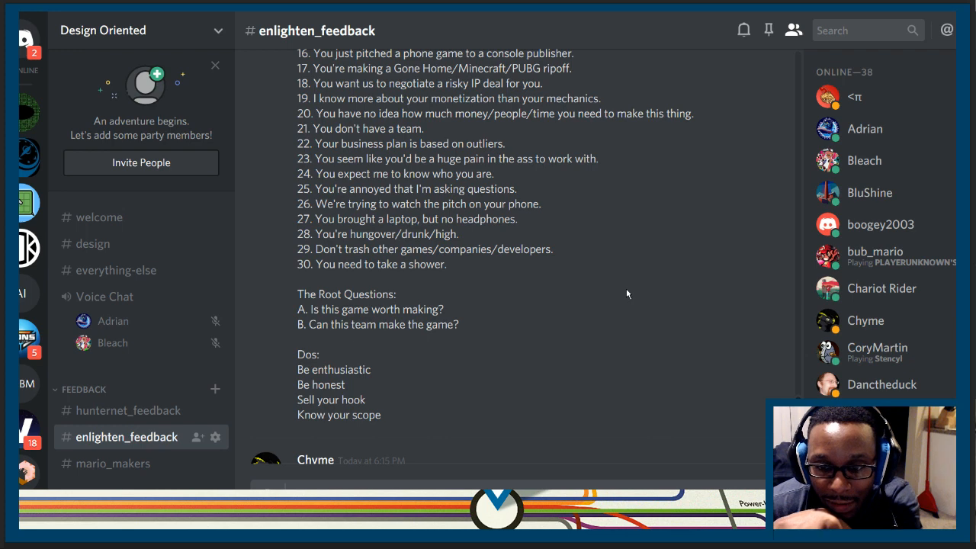
pyautogui.scroll(3, 626, 288)
pyautogui.scroll(3, 626, 289)
pyautogui.scroll(3, 626, 288)
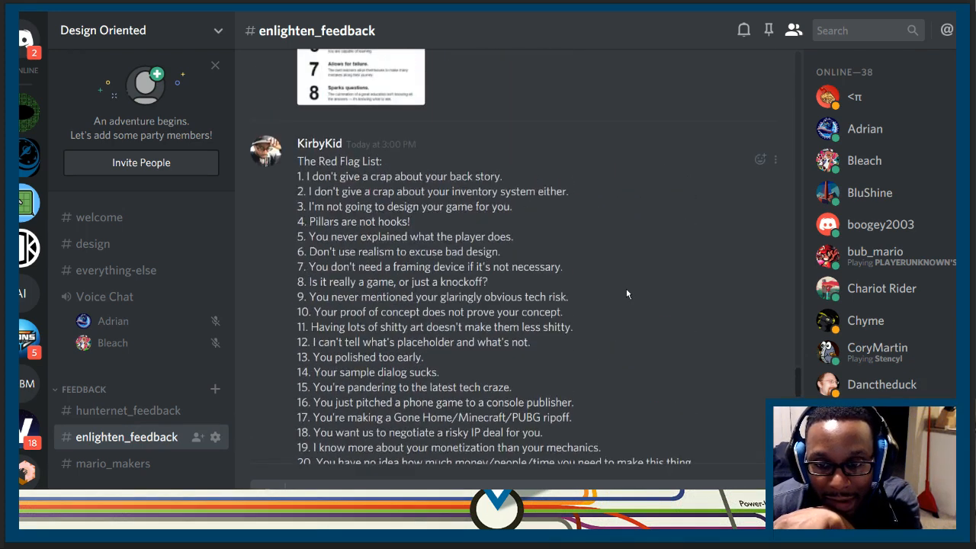
pyautogui.scroll(5, 626, 288)
pyautogui.scroll(1, 626, 289)
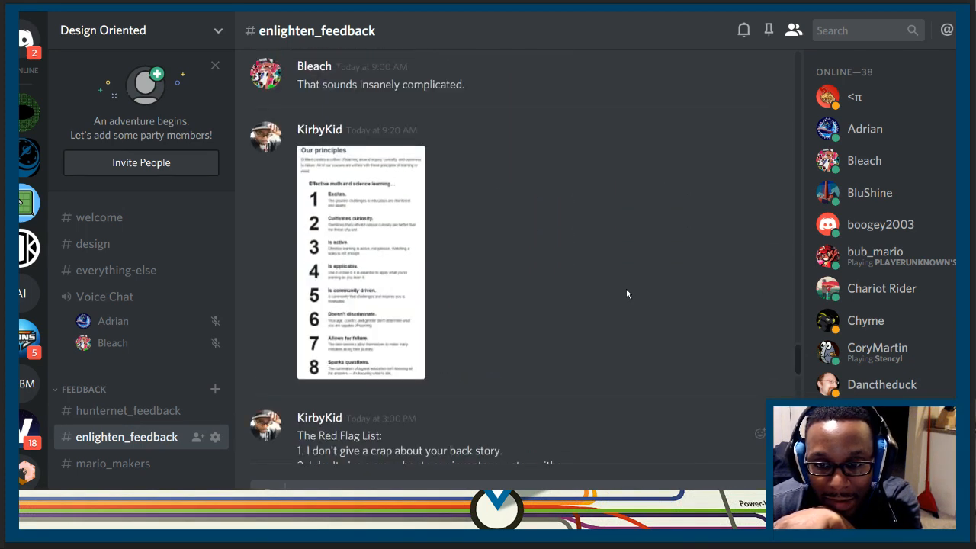
pyautogui.scroll(3, 626, 288)
pyautogui.scroll(5, 595, 259)
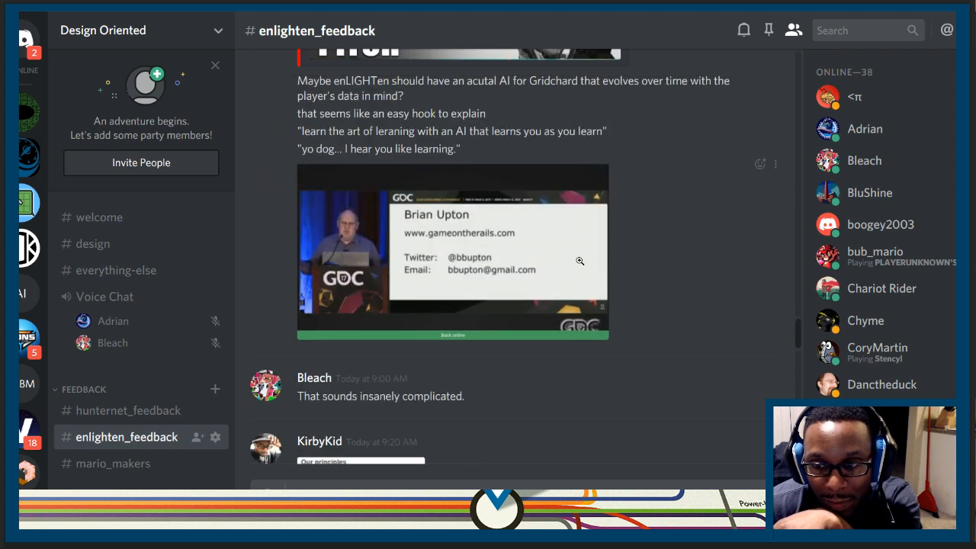
pyautogui.scroll(4, 580, 261)
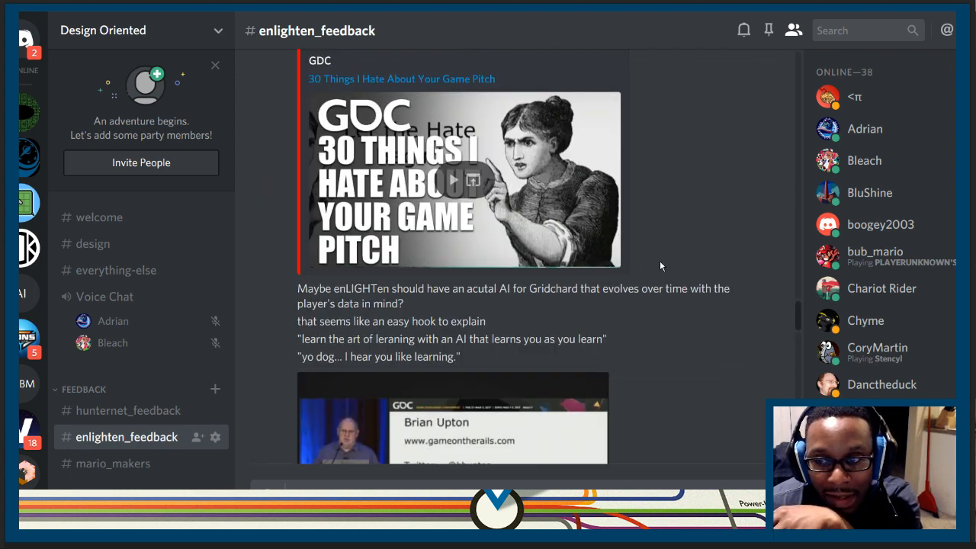
pyautogui.scroll(4, 660, 260)
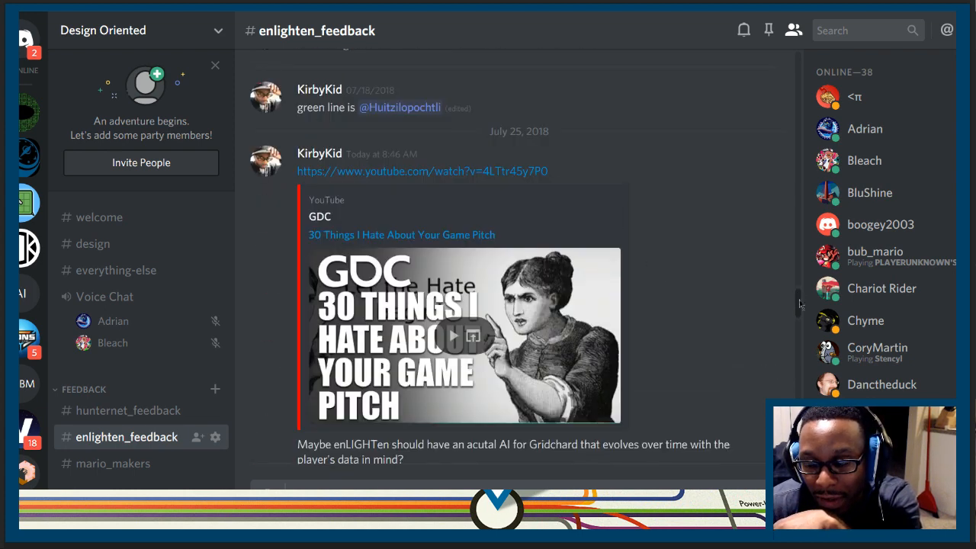
pyautogui.moveTo(799, 304); pyautogui.dragTo(797, 353)
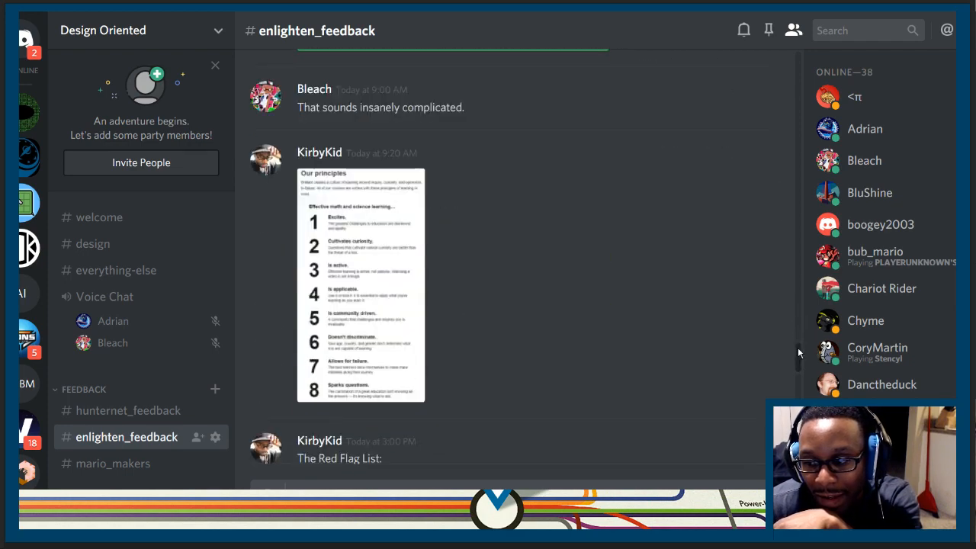
pyautogui.scroll(-5, 614, 326)
pyautogui.moveTo(347, 150); pyautogui.dragTo(438, 241)
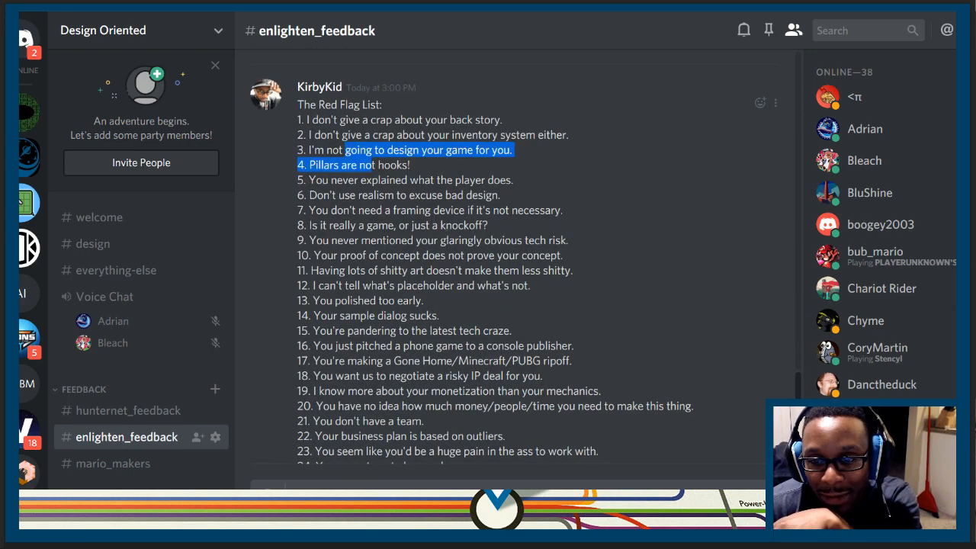
pyautogui.click(457, 229)
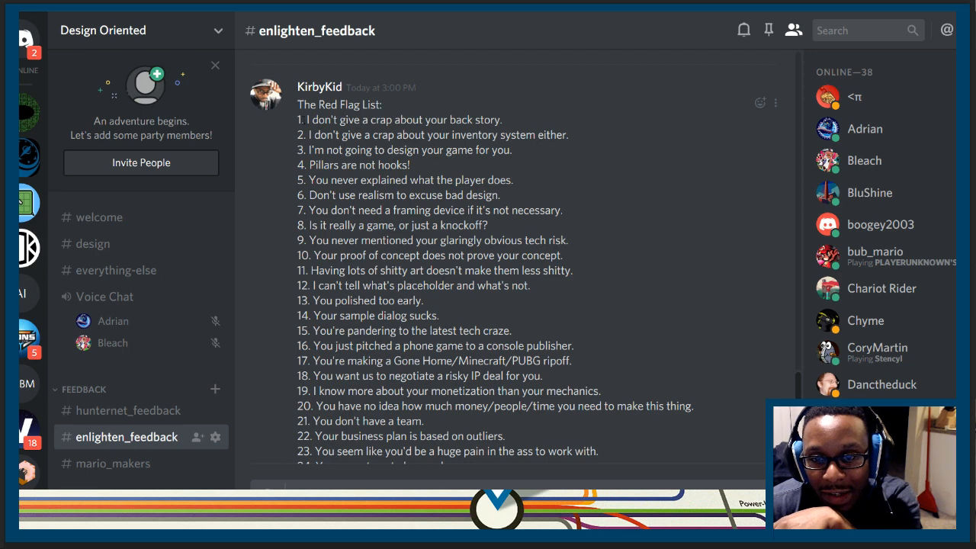
pyautogui.moveTo(306, 120); pyautogui.dragTo(512, 151)
pyautogui.click(381, 191)
pyautogui.moveTo(306, 120); pyautogui.dragTo(336, 164)
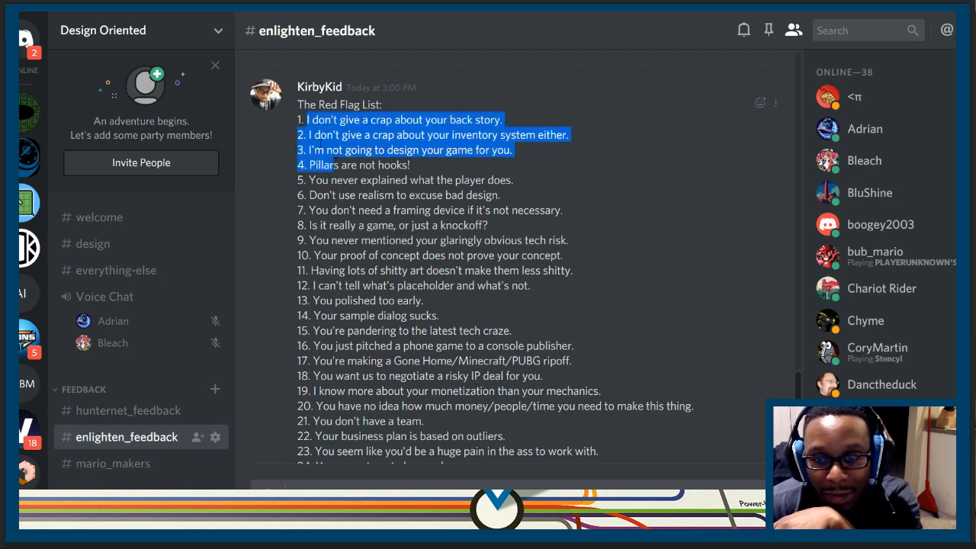
pyautogui.click(458, 228)
pyautogui.scroll(-2, 457, 267)
pyautogui.moveTo(306, 67); pyautogui.dragTo(493, 297)
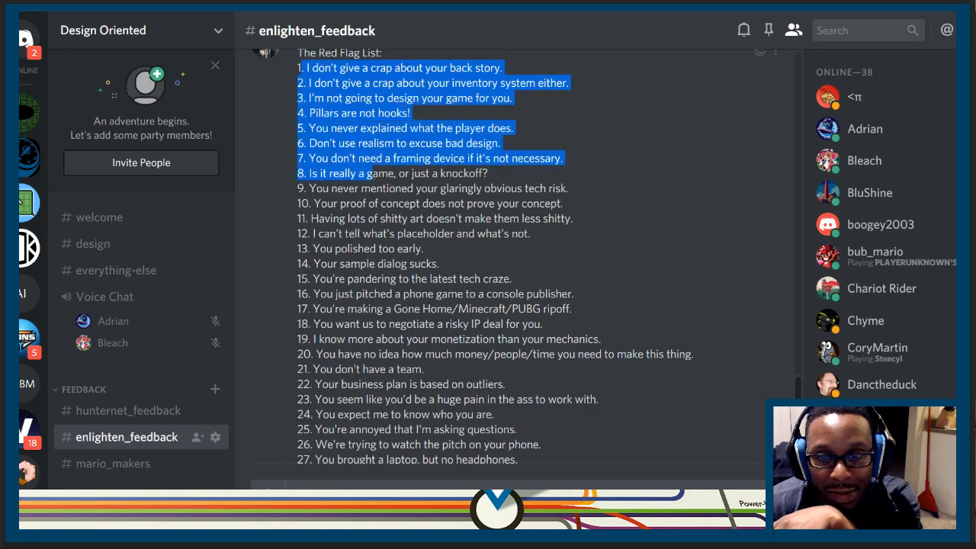
pyautogui.scroll(-3, 493, 297)
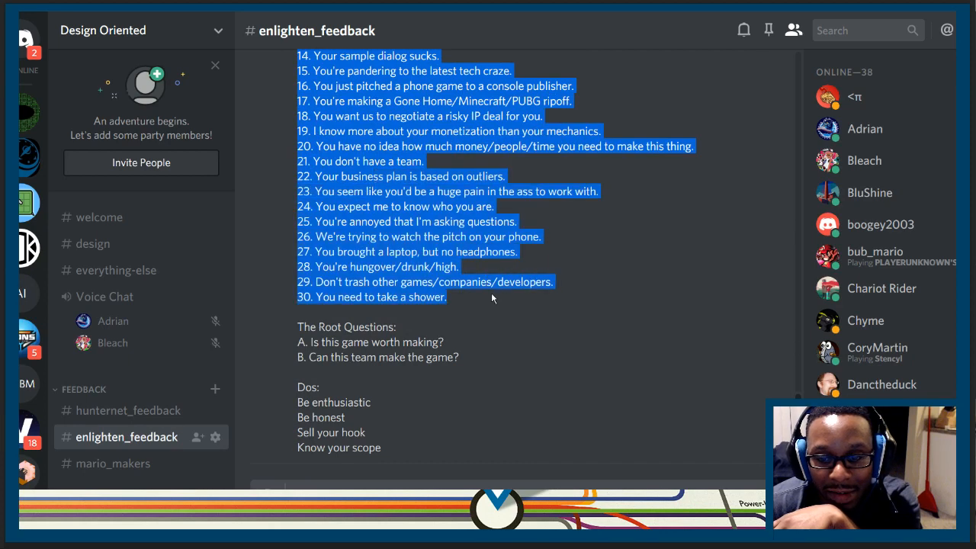
pyautogui.scroll(-2, 381, 397)
pyautogui.scroll(-3, 405, 367)
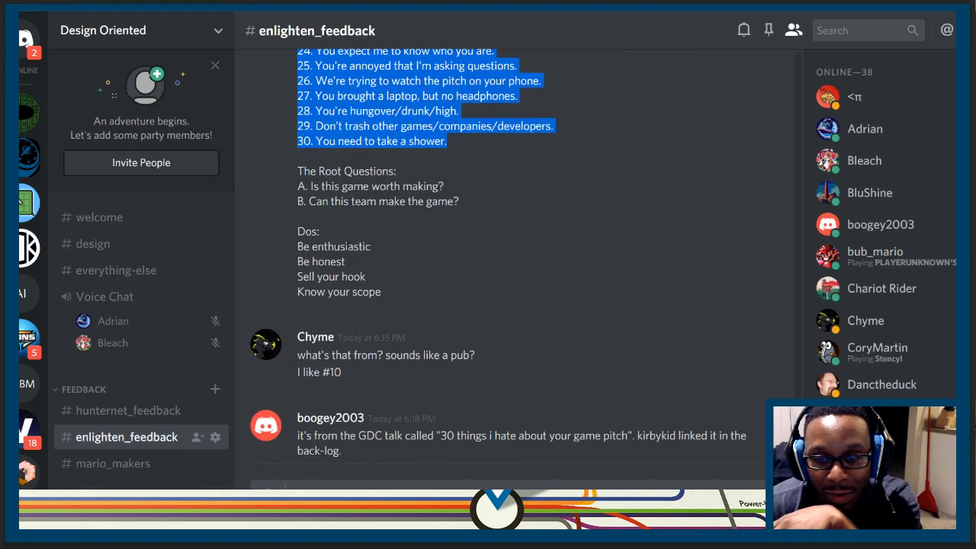
pyautogui.moveTo(446, 186); pyautogui.dragTo(298, 191)
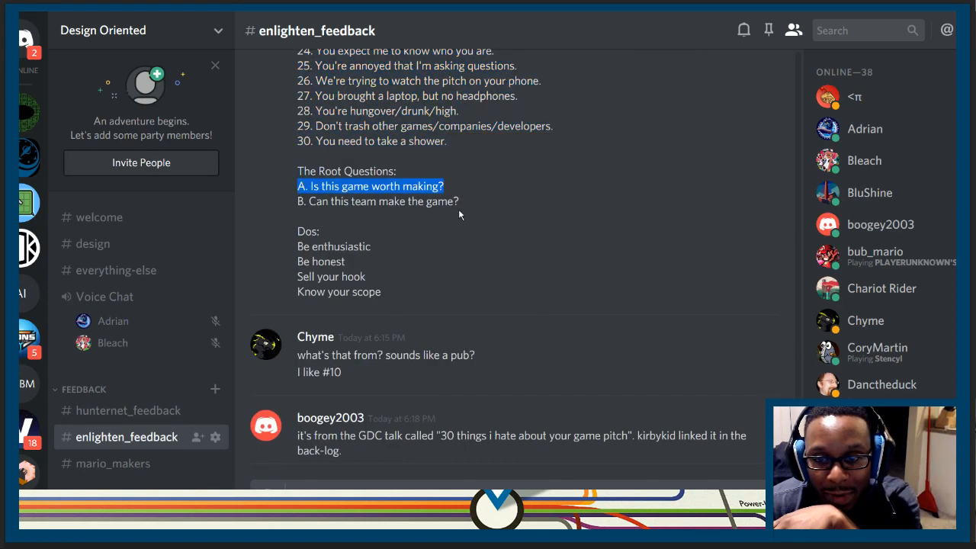
pyautogui.scroll(3, 458, 209)
pyautogui.scroll(2, 458, 209)
pyautogui.scroll(3, 459, 209)
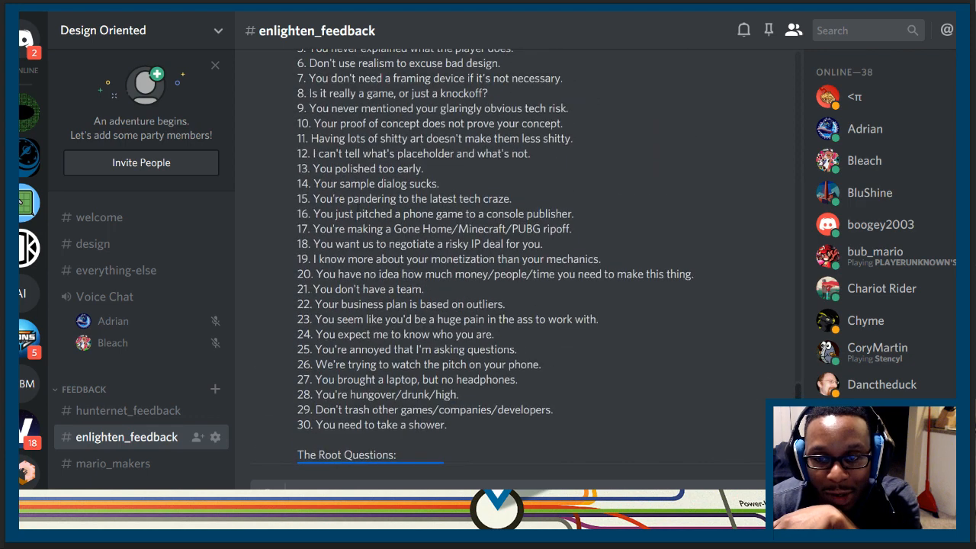
pyautogui.scroll(2, 356, 210)
pyautogui.moveTo(305, 68)
pyautogui.mouseDown()
pyautogui.moveTo(427, 248)
pyautogui.moveTo(442, 246)
pyautogui.mouseUp()
pyautogui.scroll(-5, 427, 229)
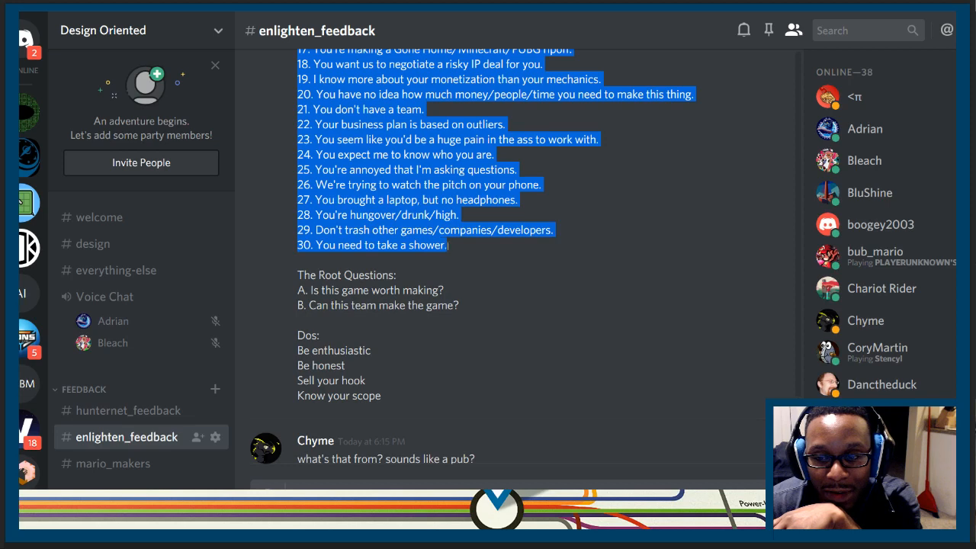
pyautogui.scroll(3, 458, 229)
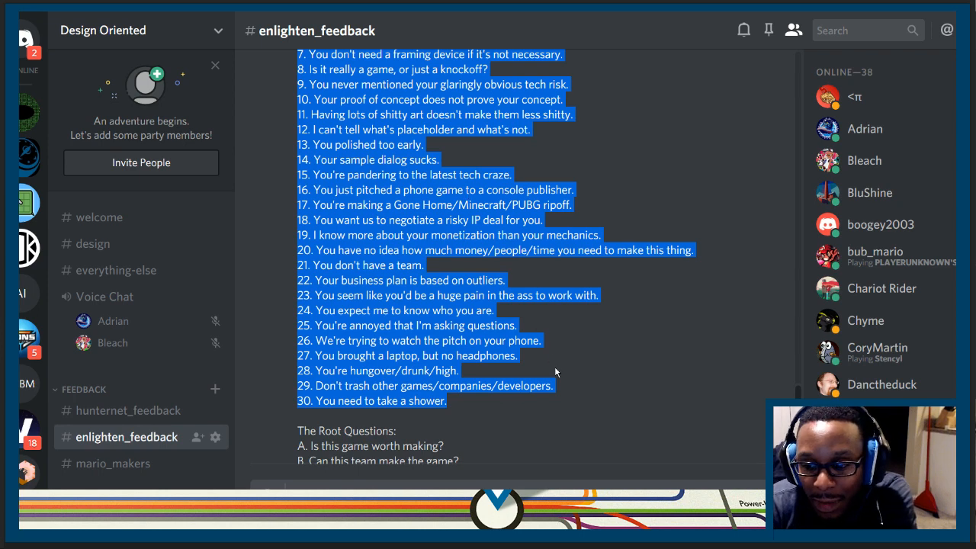
pyautogui.click(594, 229)
pyautogui.scroll(2, 555, 305)
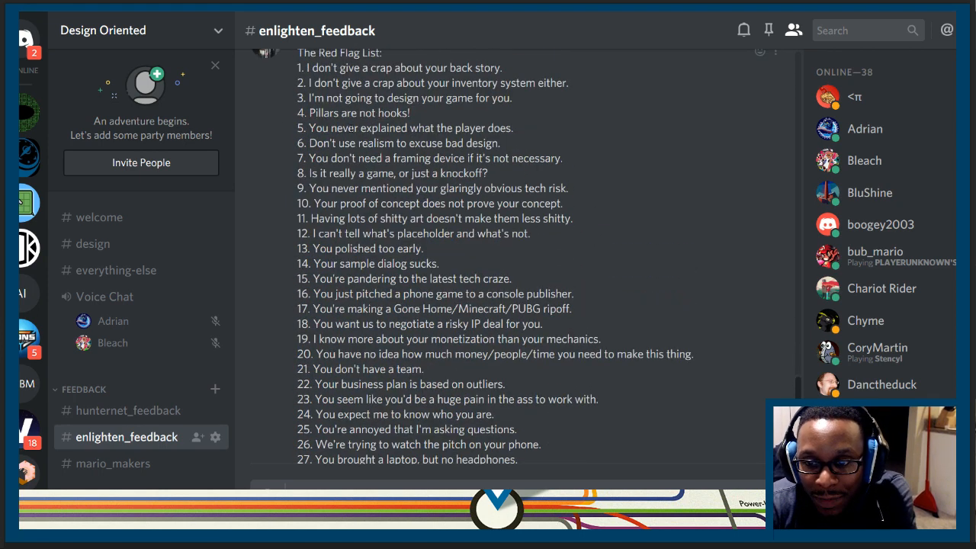
pyautogui.moveTo(313, 98); pyautogui.dragTo(367, 233)
pyautogui.click(367, 233)
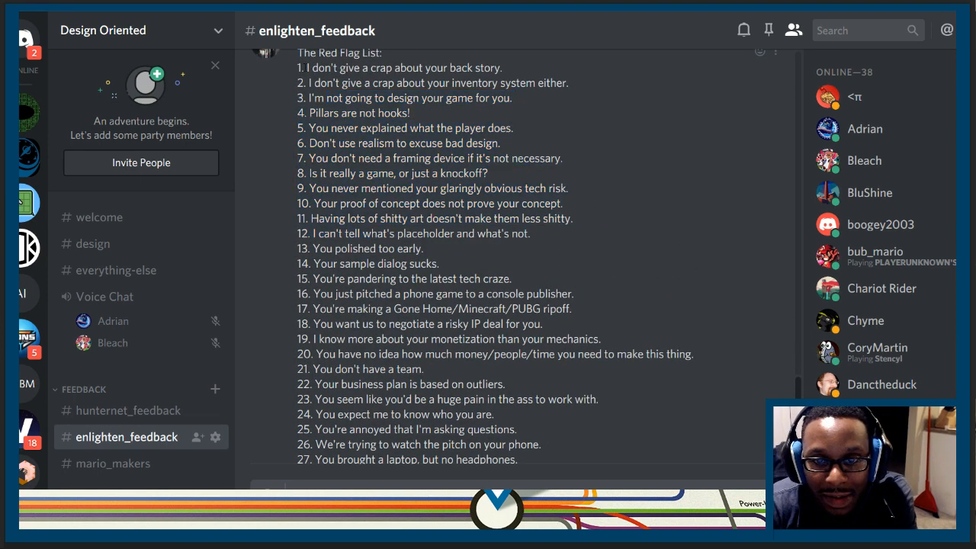
pyautogui.moveTo(306, 67); pyautogui.dragTo(343, 128)
pyautogui.click(446, 283)
pyautogui.scroll(-5, 447, 283)
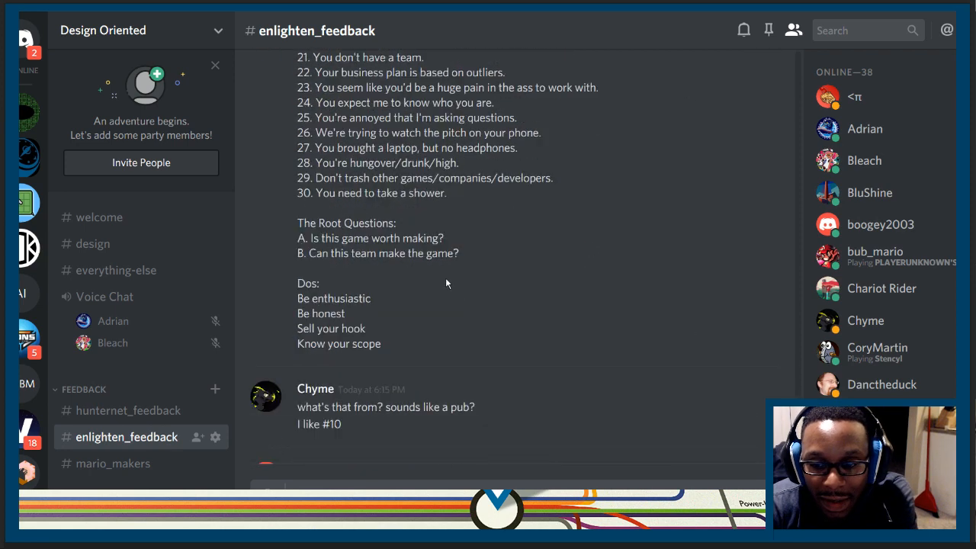
pyautogui.moveTo(447, 239); pyautogui.dragTo(292, 237)
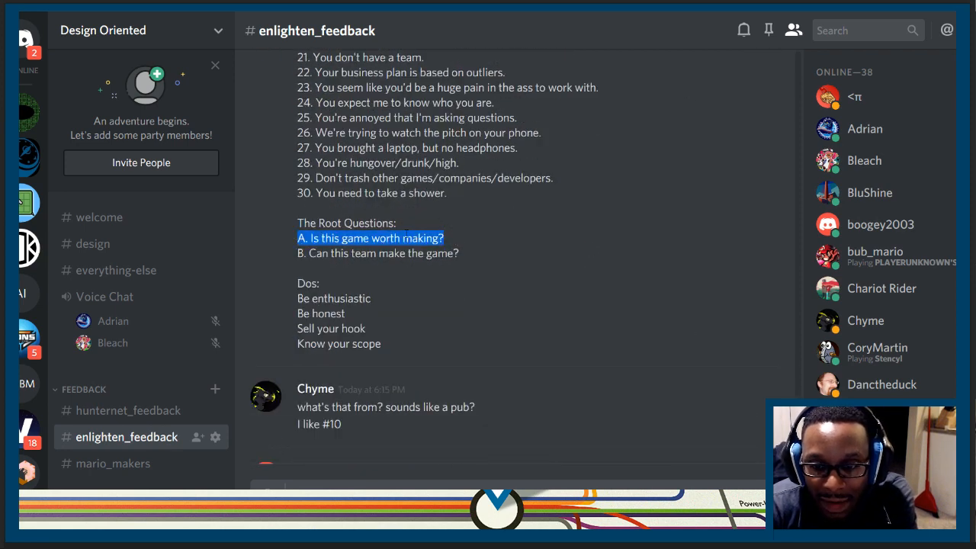
pyautogui.click(447, 239)
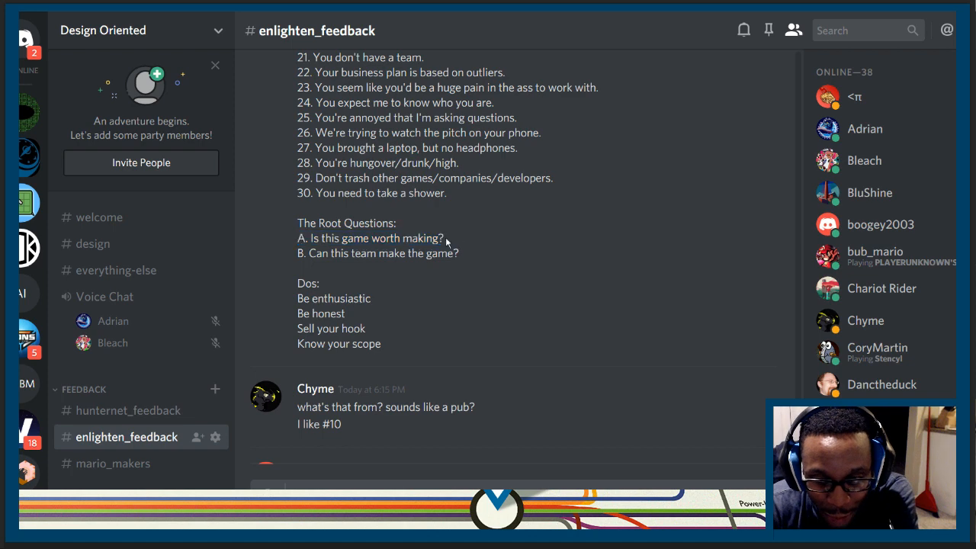
pyautogui.moveTo(445, 238); pyautogui.dragTo(312, 238)
pyautogui.scroll(2, 425, 226)
pyautogui.scroll(1, 450, 267)
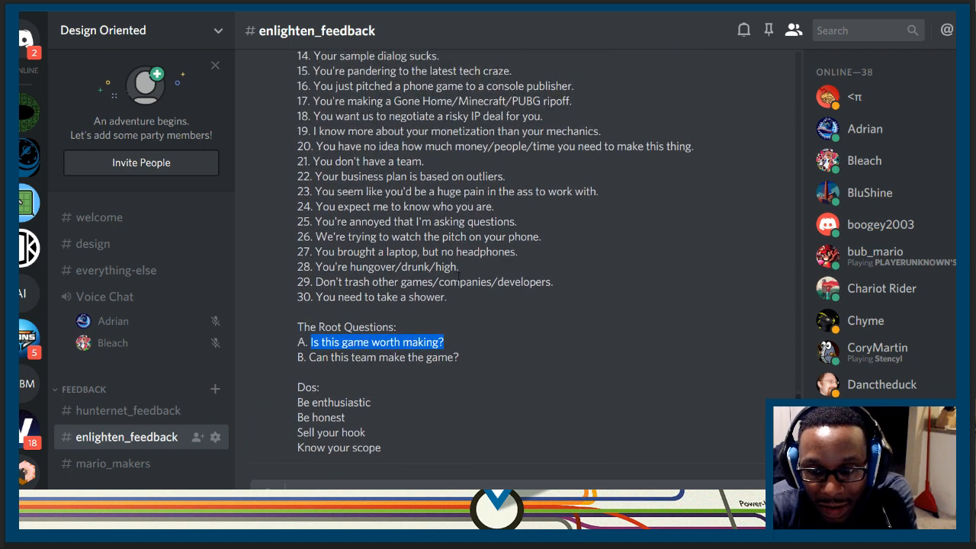
pyautogui.moveTo(447, 297); pyautogui.dragTo(328, 205)
pyautogui.scroll(5, 382, 229)
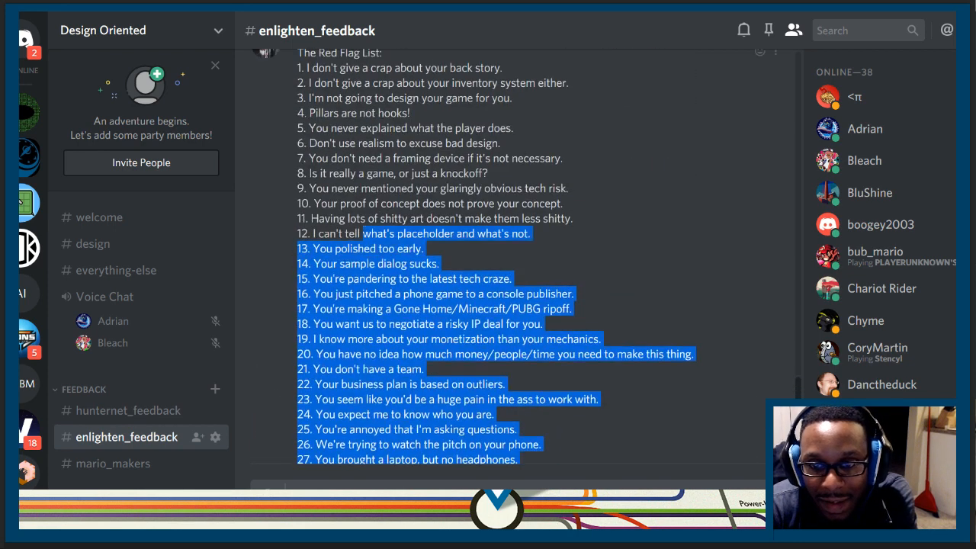
pyautogui.moveTo(328, 204); pyautogui.dragTo(296, 224)
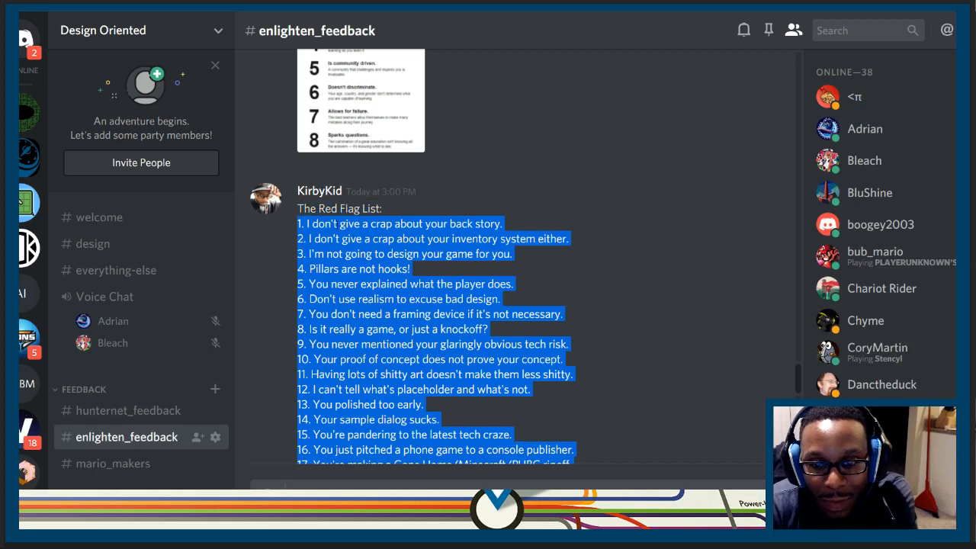
pyautogui.scroll(-5, 342, 227)
pyautogui.click(450, 350)
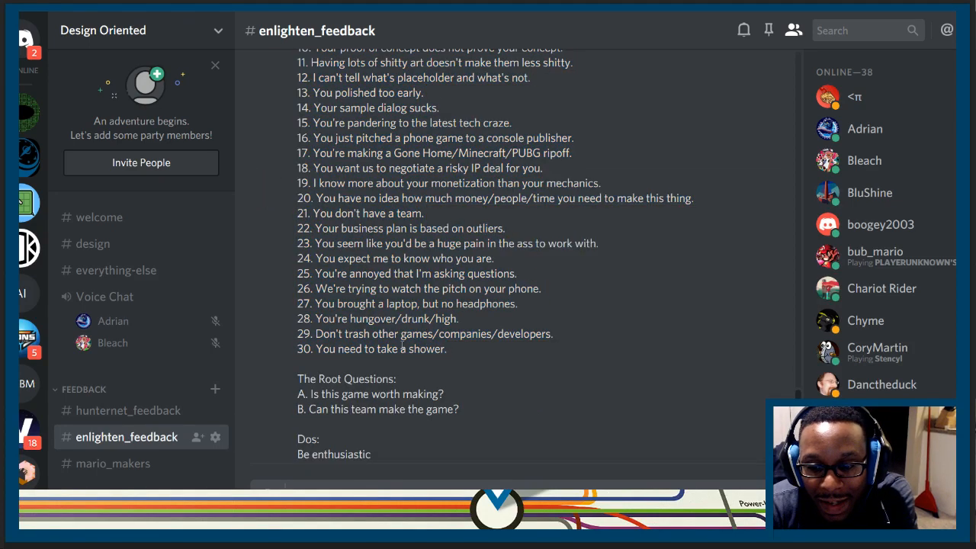
pyautogui.moveTo(400, 348); pyautogui.dragTo(444, 348)
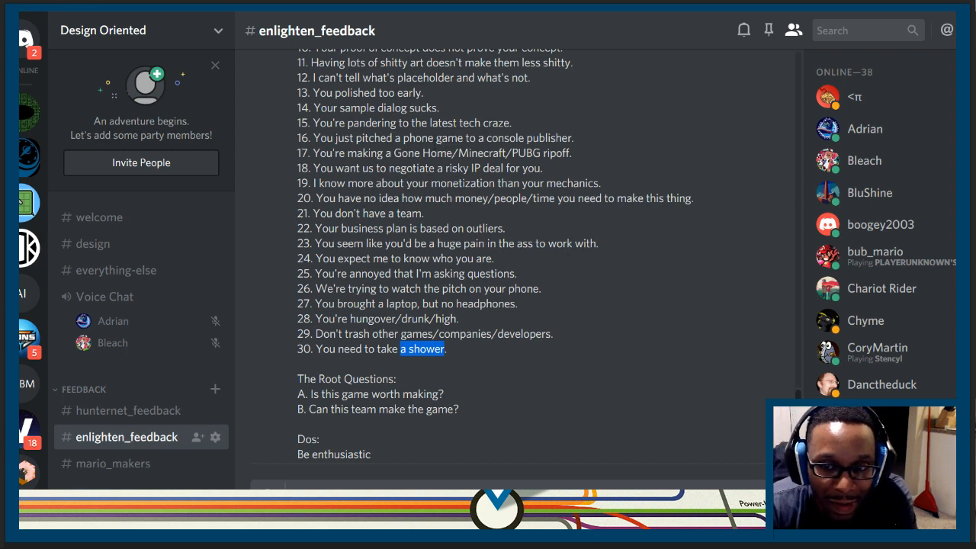
pyautogui.scroll(3, 438, 219)
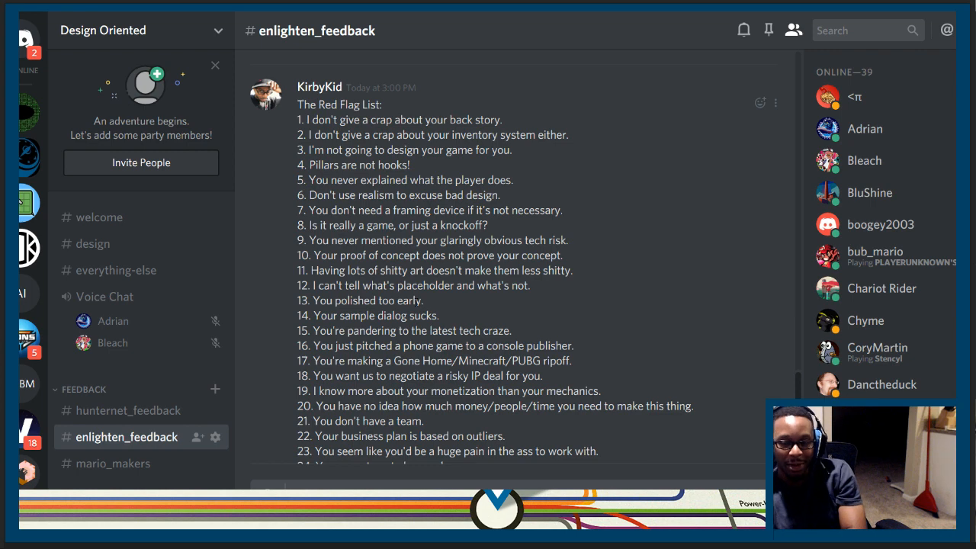
pyautogui.moveTo(565, 209); pyautogui.dragTo(376, 225)
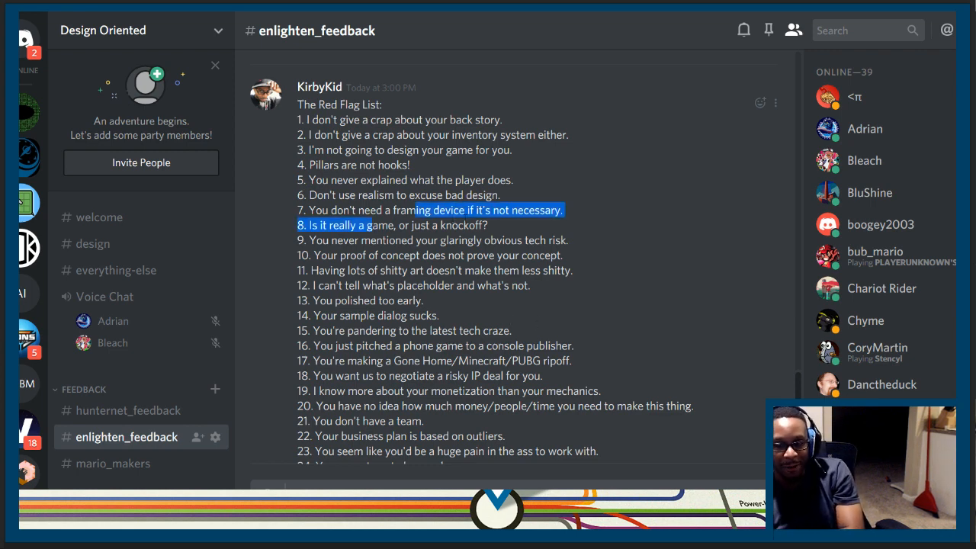
pyautogui.moveTo(369, 315); pyautogui.dragTo(439, 315)
pyautogui.moveTo(395, 375); pyautogui.dragTo(453, 375)
pyautogui.scroll(-1, 453, 375)
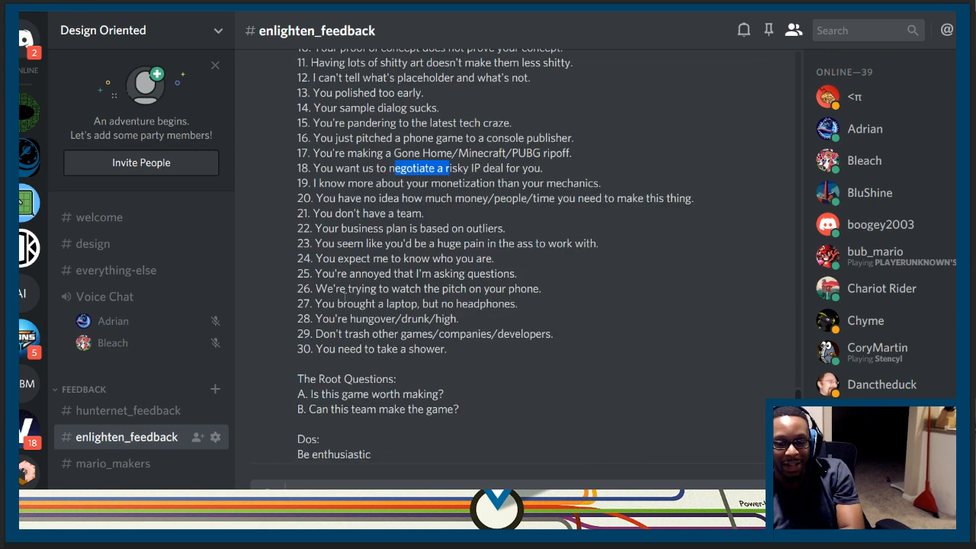
pyautogui.moveTo(338, 303); pyautogui.dragTo(439, 303)
pyautogui.moveTo(379, 213); pyautogui.dragTo(482, 228)
pyautogui.click(535, 261)
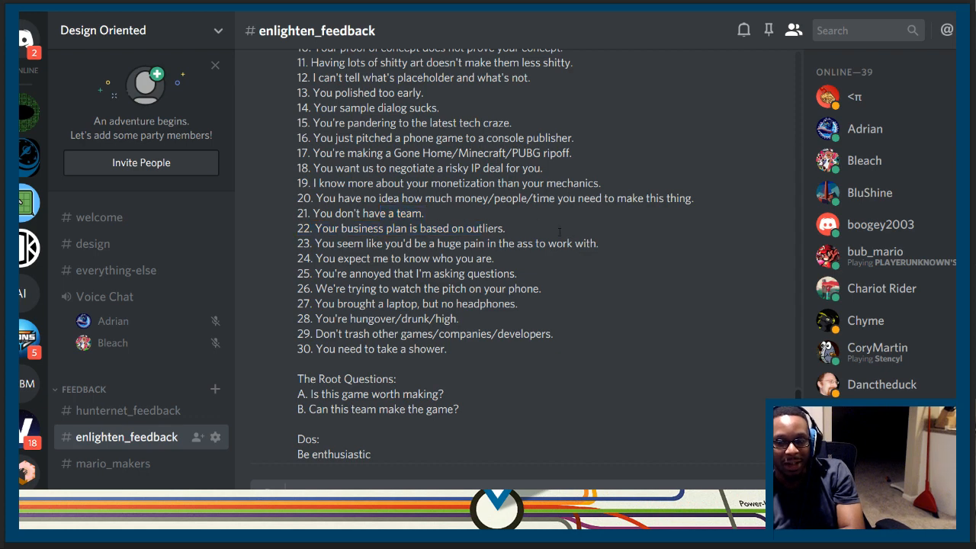
pyautogui.moveTo(547, 183); pyautogui.dragTo(446, 183)
pyautogui.scroll(2, 447, 183)
pyautogui.scroll(1, 447, 282)
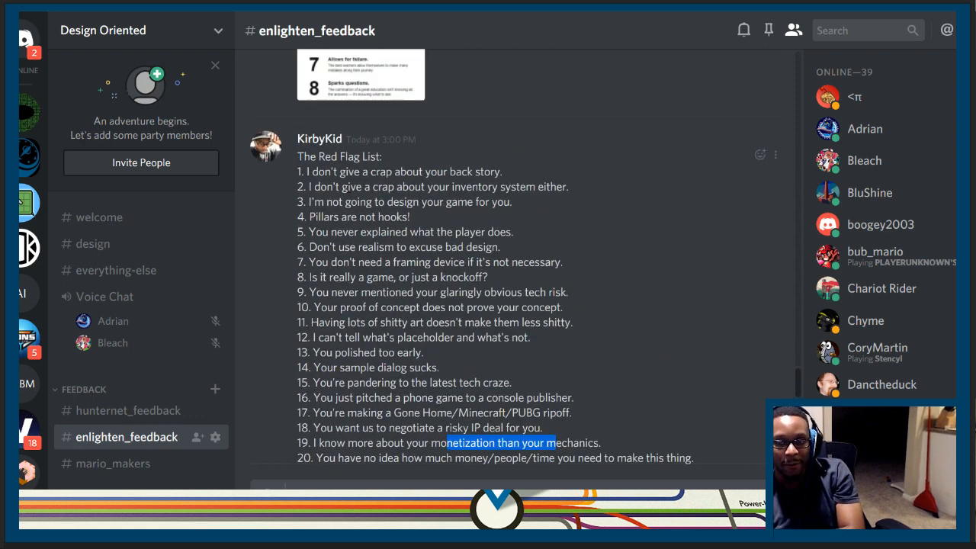
pyautogui.moveTo(343, 186); pyautogui.dragTo(377, 367)
pyautogui.scroll(-6, 458, 252)
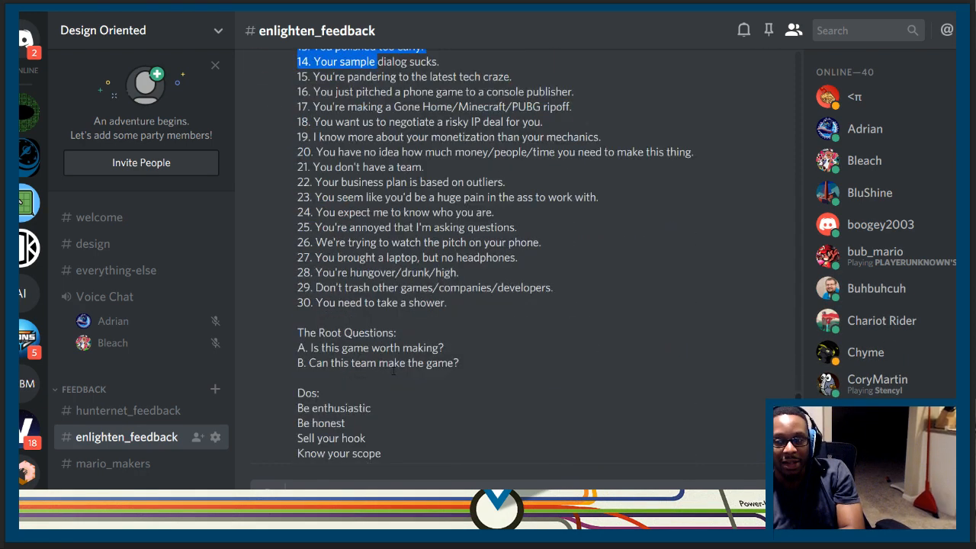
pyautogui.click(460, 251)
pyautogui.moveTo(460, 251)
pyautogui.mouseDown()
pyautogui.moveTo(326, 232)
pyautogui.moveTo(273, 287)
pyautogui.mouseUp()
pyautogui.scroll(5, 381, 229)
pyautogui.scroll(2, 382, 267)
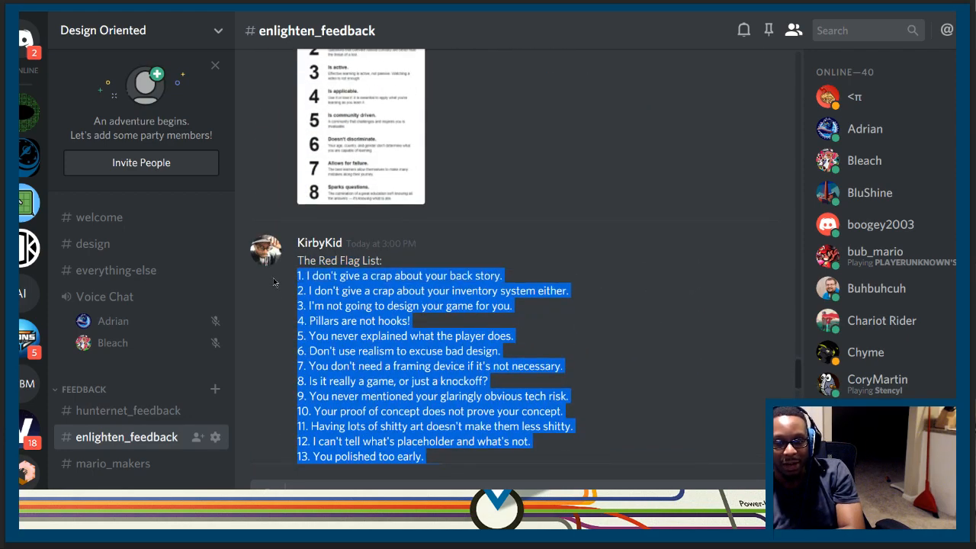
pyautogui.scroll(-4, 343, 266)
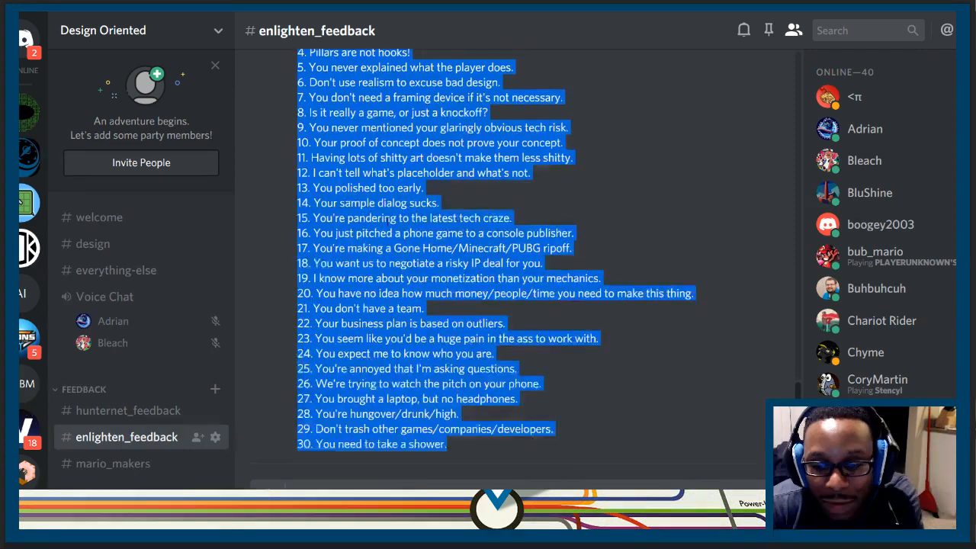
pyautogui.scroll(-3, 343, 267)
pyautogui.scroll(-3, 343, 267)
pyautogui.scroll(-1, 397, 281)
pyautogui.click(447, 267)
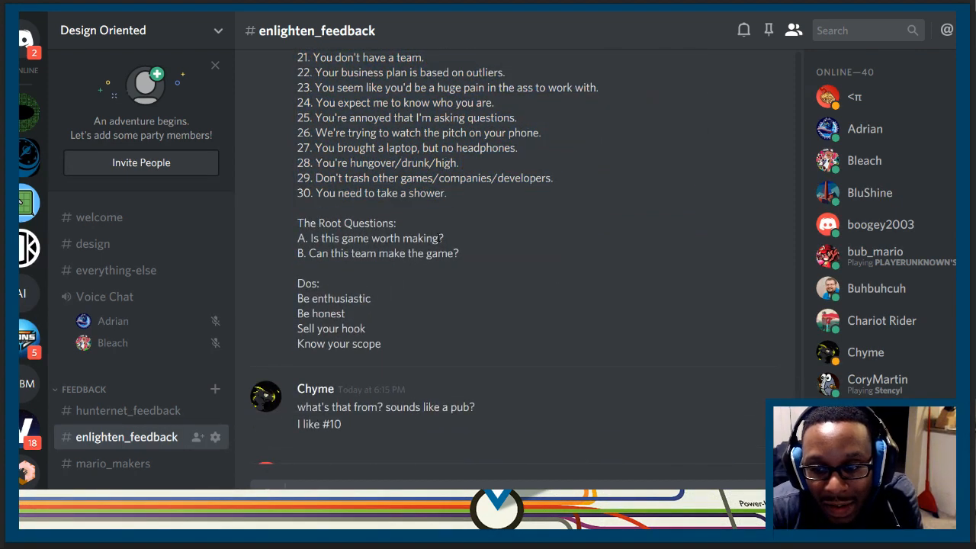
pyautogui.moveTo(439, 237); pyautogui.dragTo(310, 237)
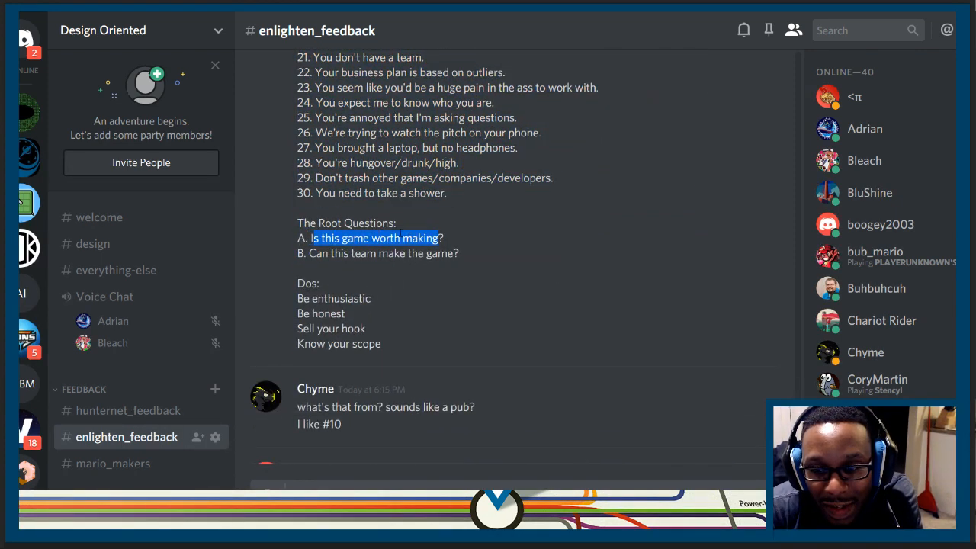
pyautogui.click(450, 243)
pyautogui.moveTo(446, 238); pyautogui.dragTo(310, 238)
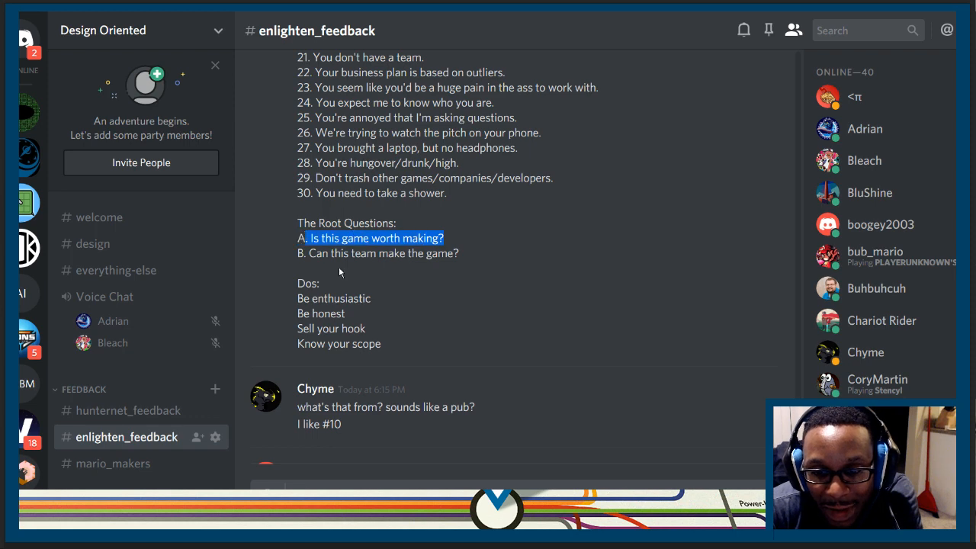
pyautogui.scroll(4, 343, 267)
pyautogui.scroll(3, 427, 267)
pyautogui.scroll(1, 427, 267)
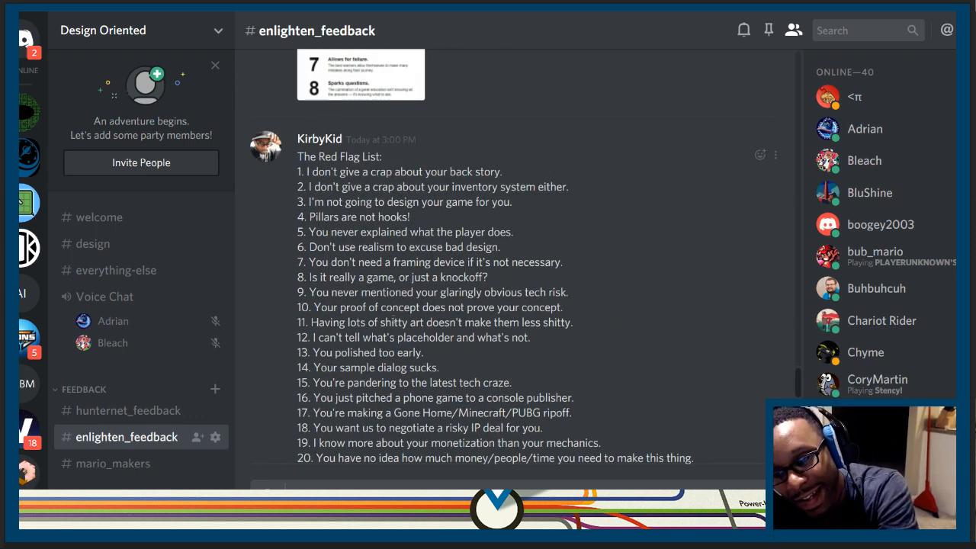
pyautogui.scroll(-3, 382, 275)
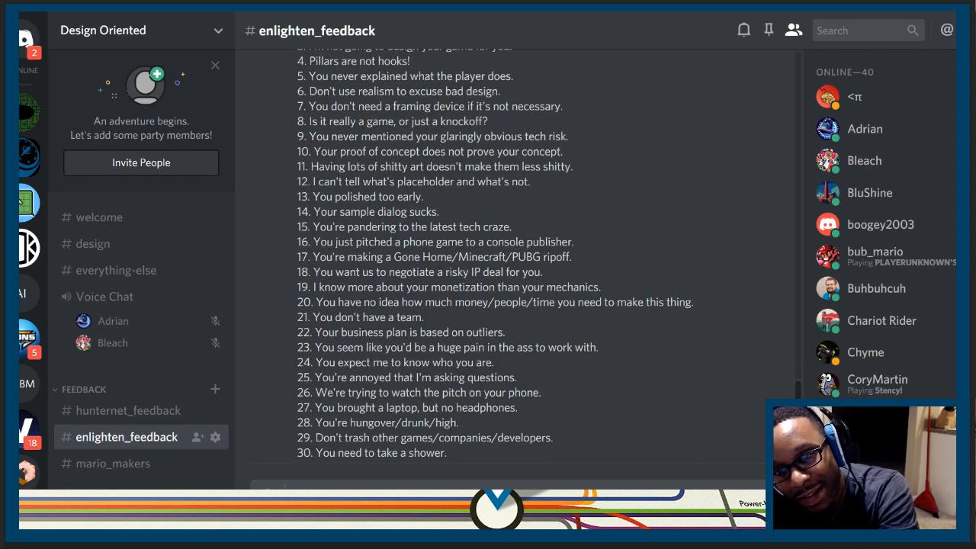
pyautogui.moveTo(312, 121); pyautogui.dragTo(399, 302)
pyautogui.scroll(-3, 422, 241)
pyautogui.scroll(2, 422, 241)
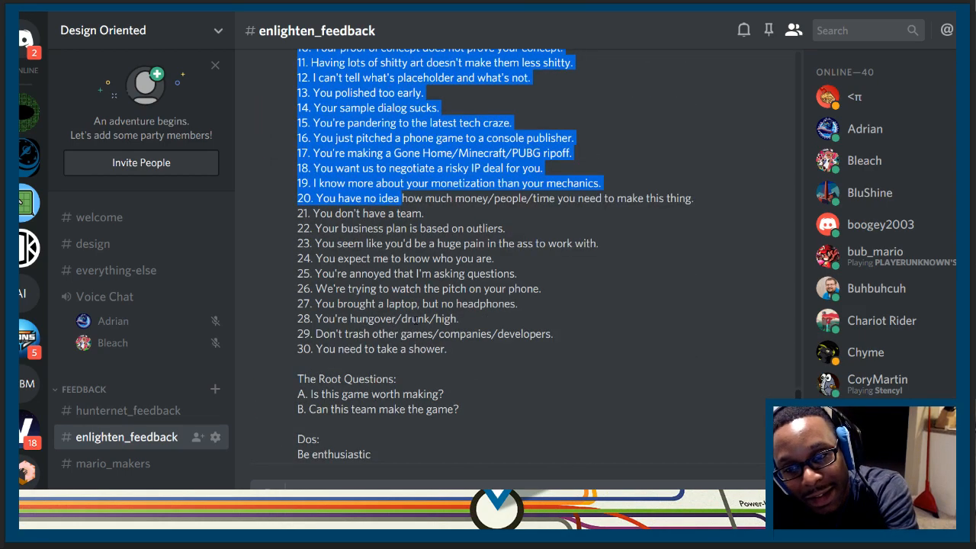
pyautogui.moveTo(441, 304); pyautogui.dragTo(347, 158)
pyautogui.scroll(3, 458, 267)
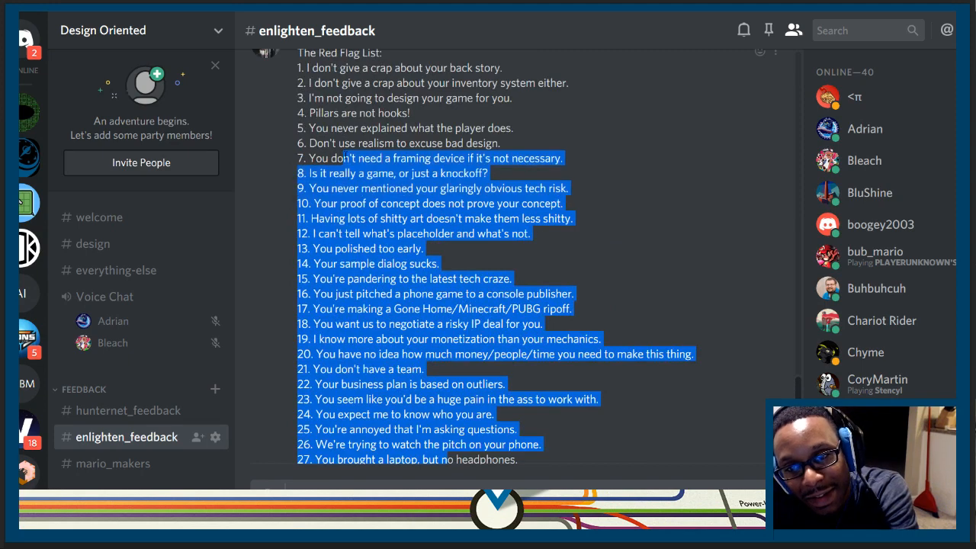
pyautogui.click(366, 99)
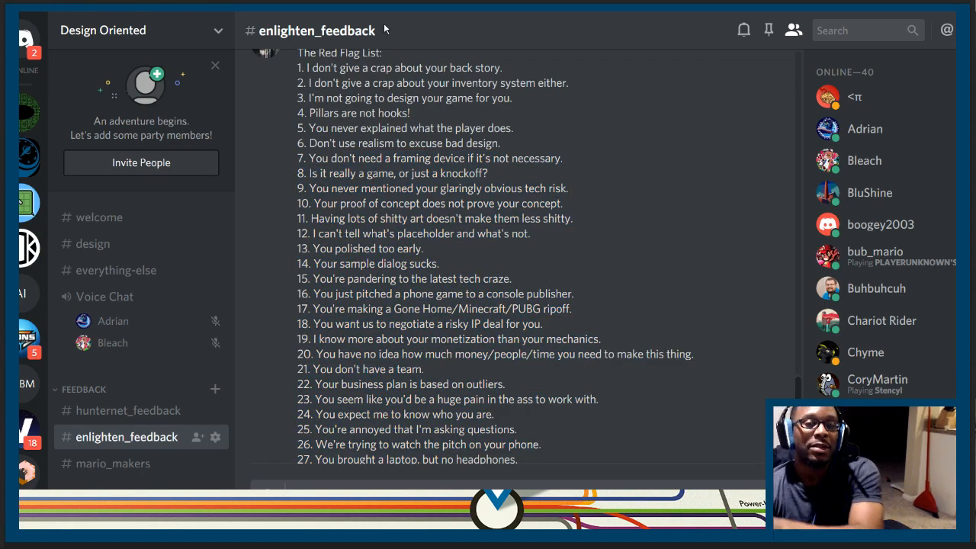